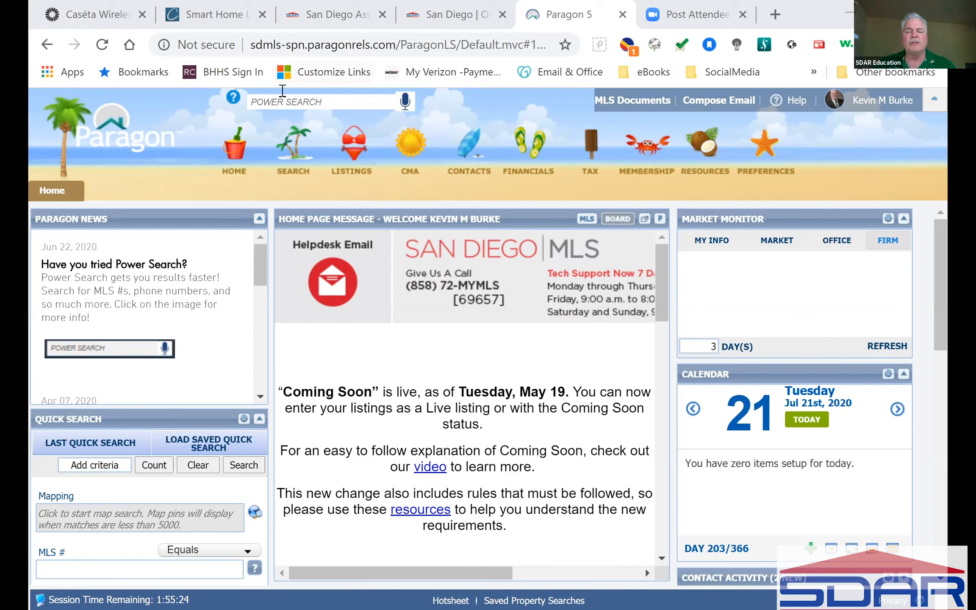
# Run a Power Search for 2965 and scroll its suggestions down to the Office results.
pyautogui.moveTo(318, 99)
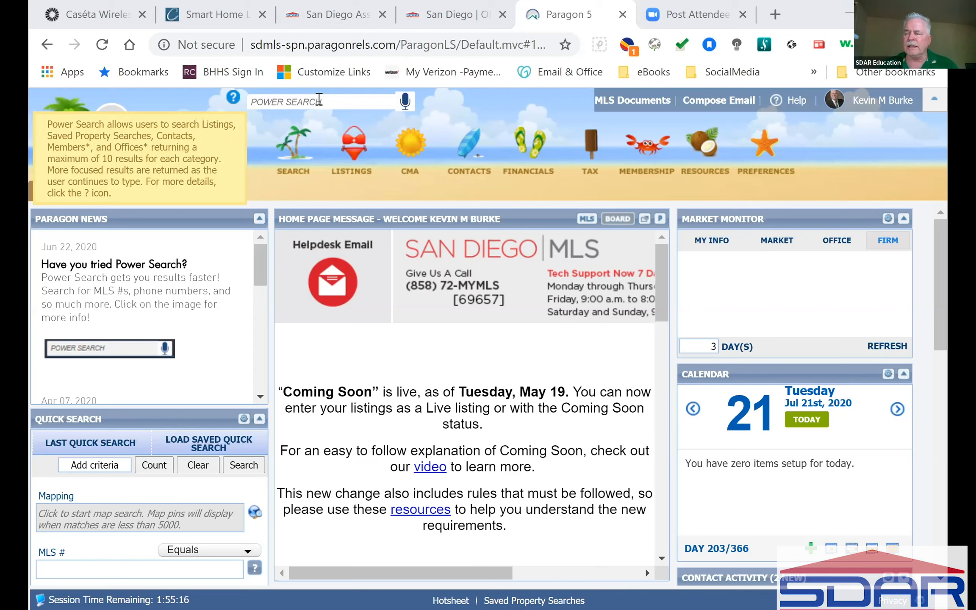
pyautogui.click(318, 100)
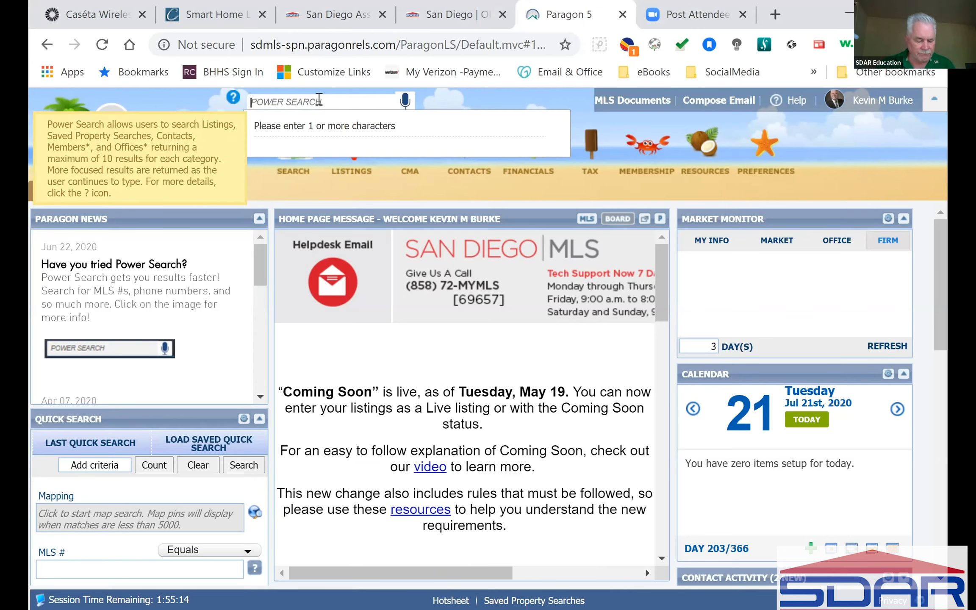
pyautogui.write('2965')
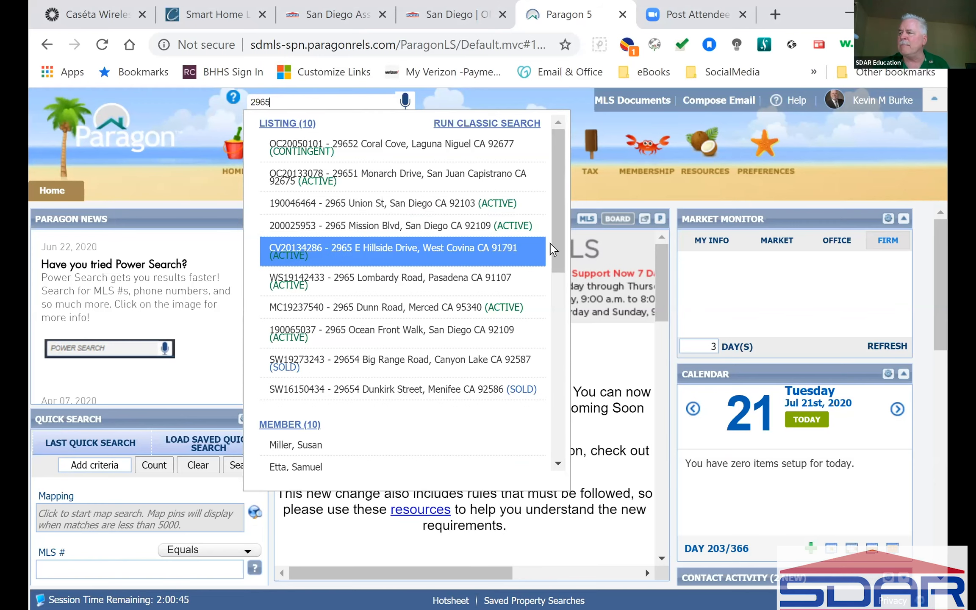
pyautogui.moveTo(555, 239); pyautogui.dragTo(549, 470)
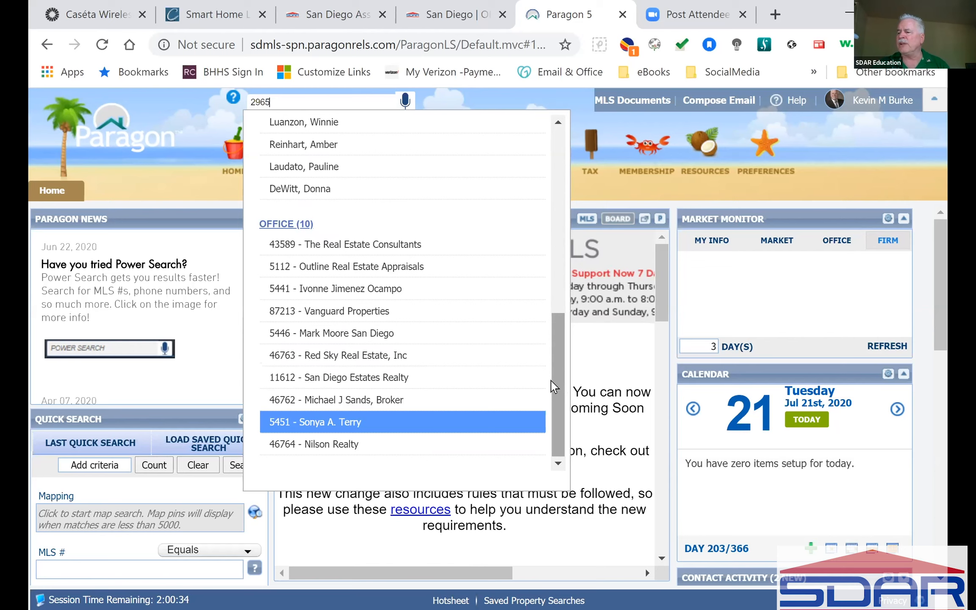
# Check a matching office's roster, then open the 2965 listing's detail report.
pyautogui.click(376, 250)
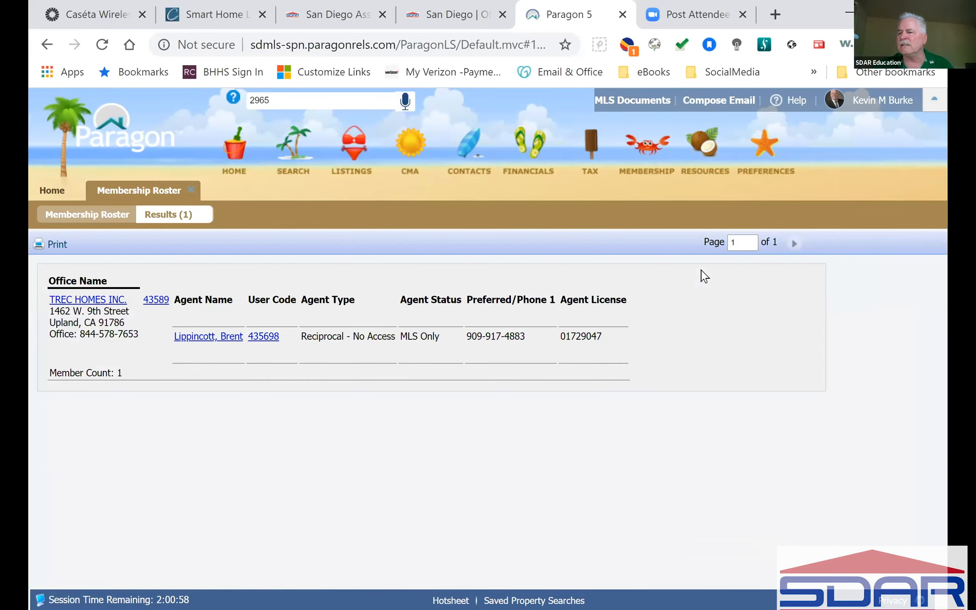
pyautogui.click(192, 190)
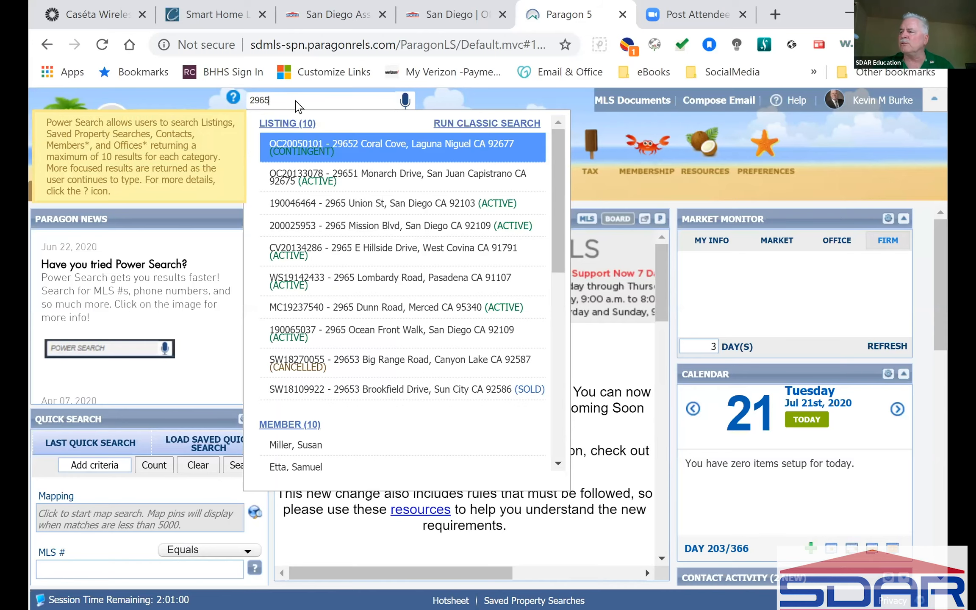
pyautogui.click(368, 231)
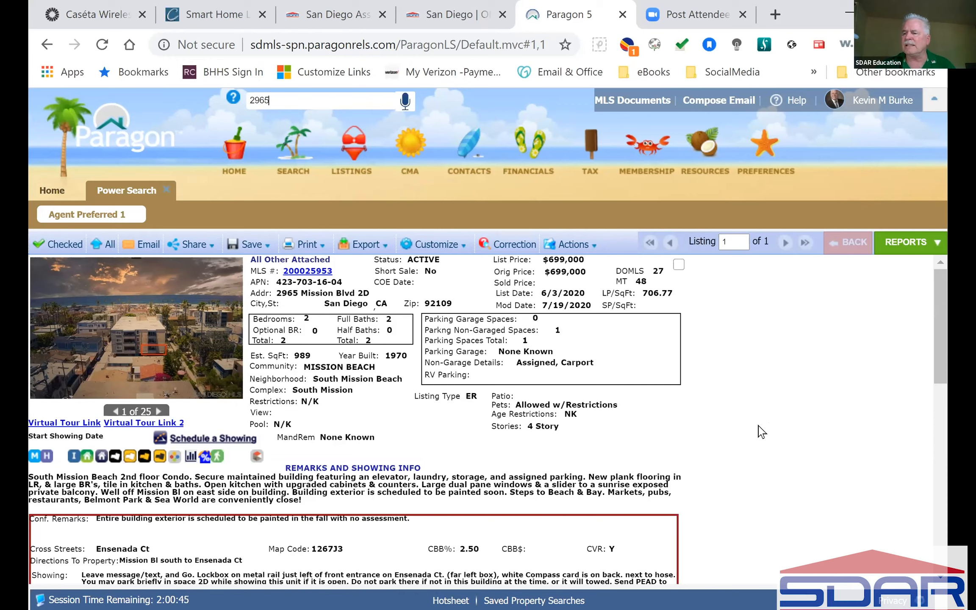
# Scroll through the listing details and select the 2965 search text again.
pyautogui.scroll(-10, 762, 432)
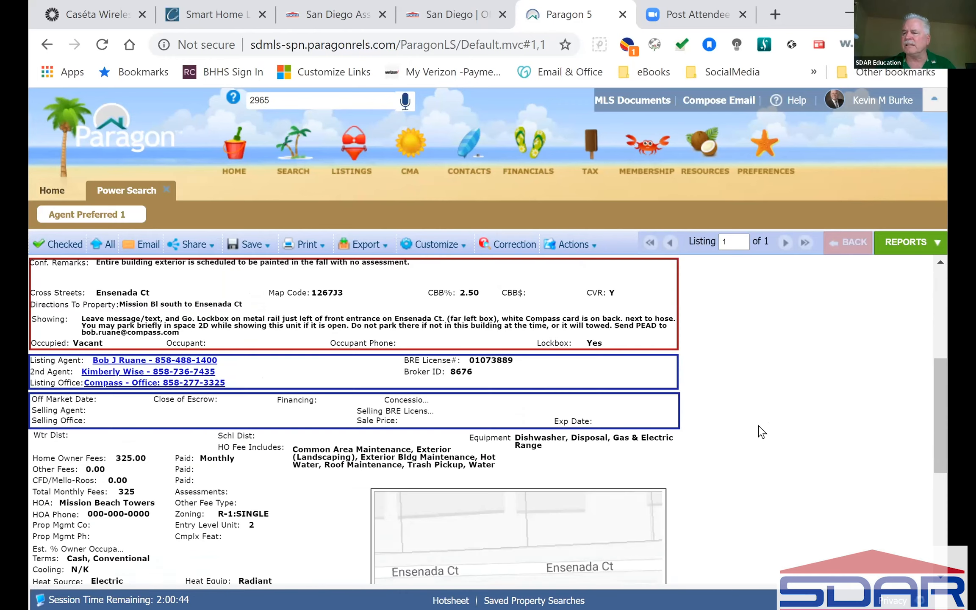
pyautogui.scroll(-5, 745, 417)
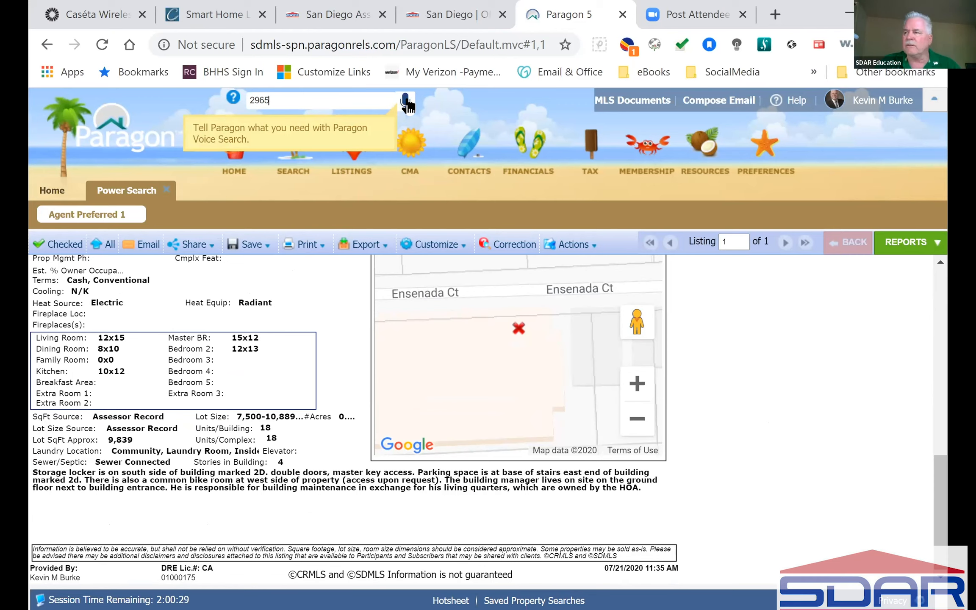
pyautogui.click(313, 97)
pyautogui.moveTo(293, 96); pyautogui.dragTo(220, 102)
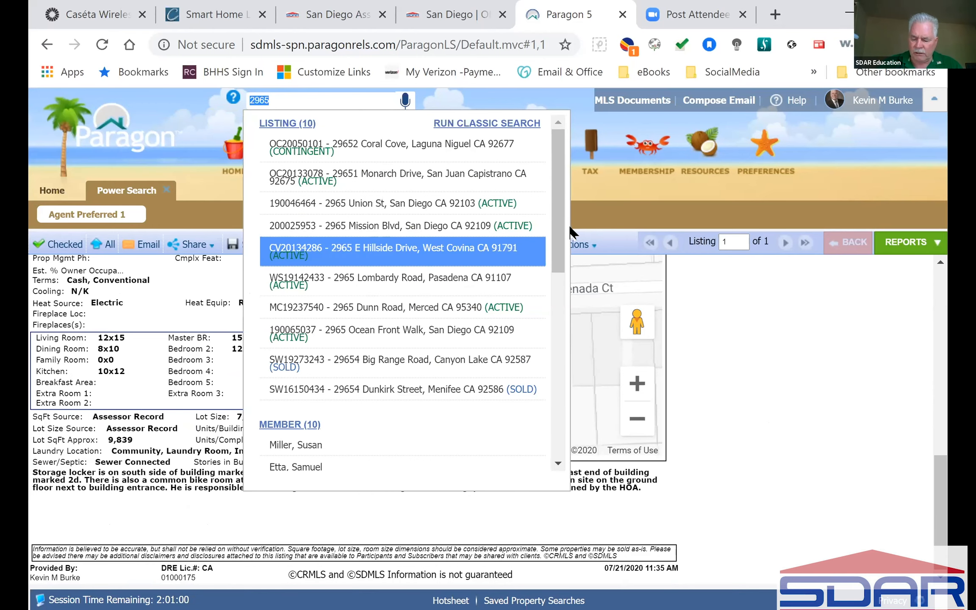
# Clear the Power Search, close the listing details and return to the home Quick Search.
pyautogui.press('BackSpace')
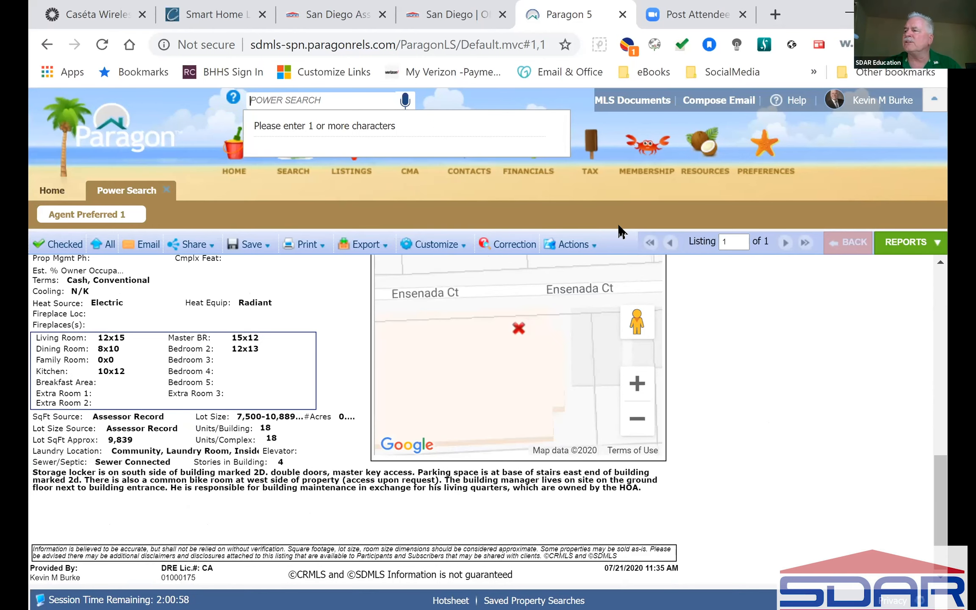
pyautogui.click(658, 192)
pyautogui.click(296, 142)
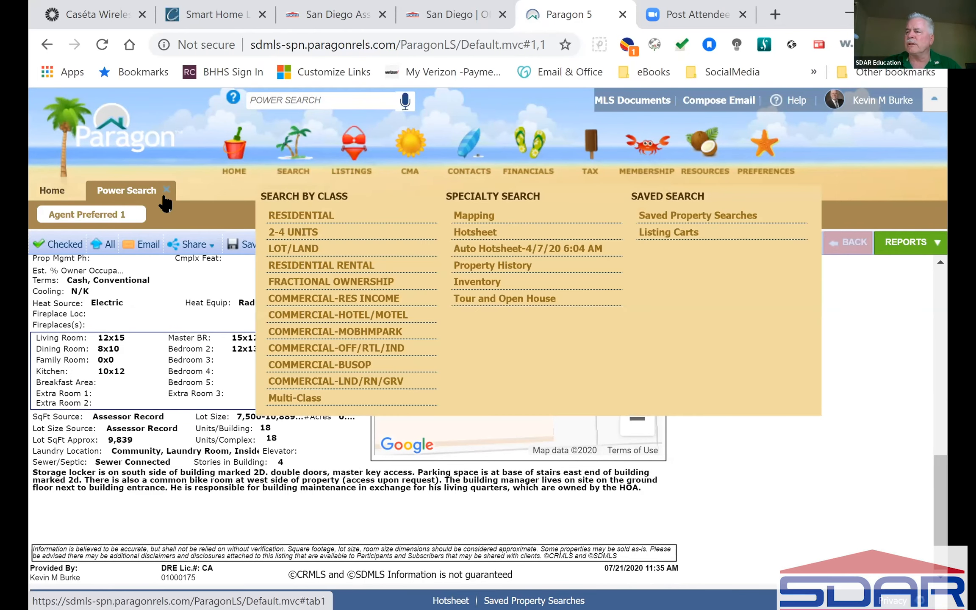
pyautogui.click(166, 189)
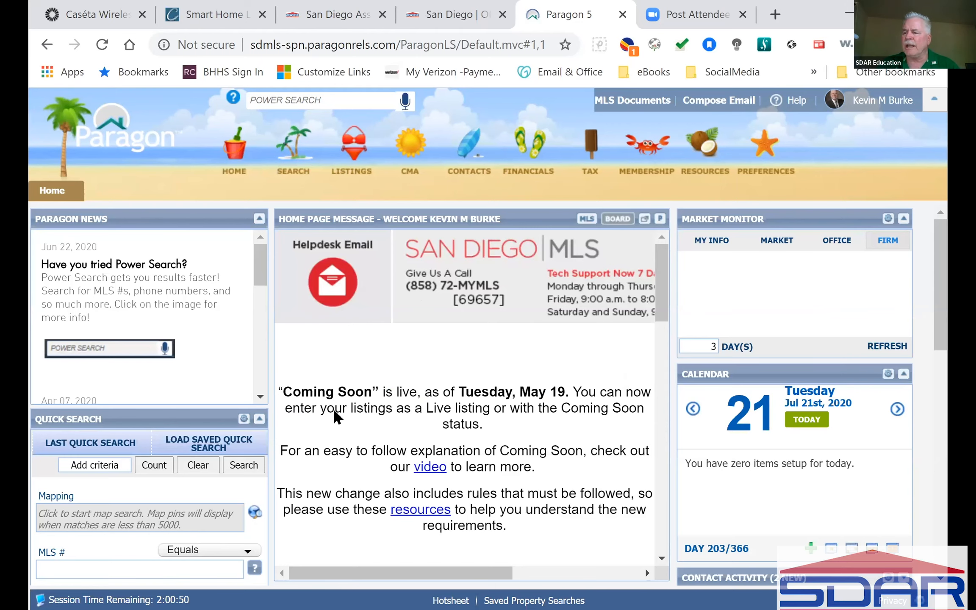
pyautogui.scroll(-3, 82, 550)
pyautogui.scroll(-1, 84, 553)
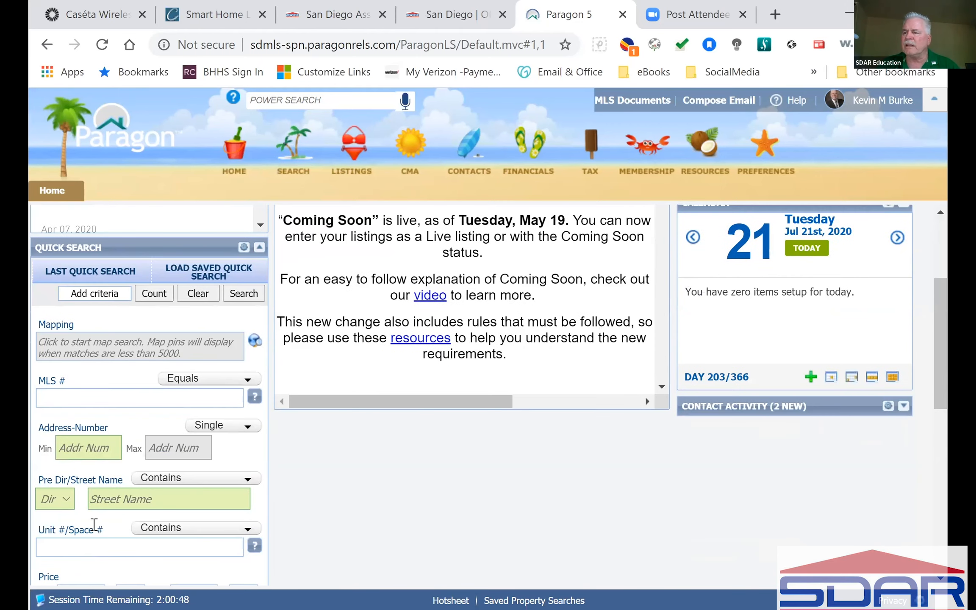
pyautogui.scroll(-2, 93, 504)
pyautogui.scroll(2, 107, 502)
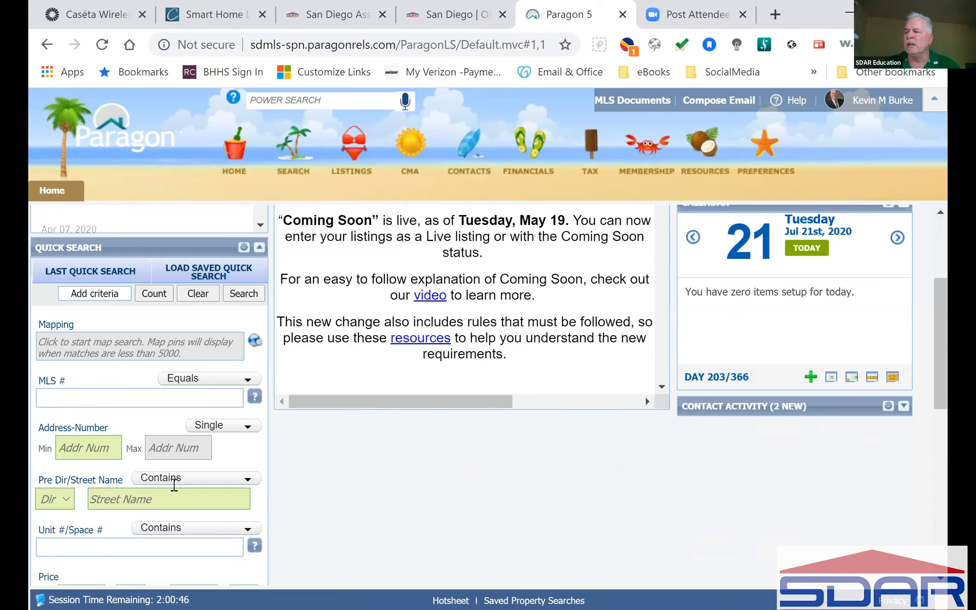
pyautogui.click(86, 271)
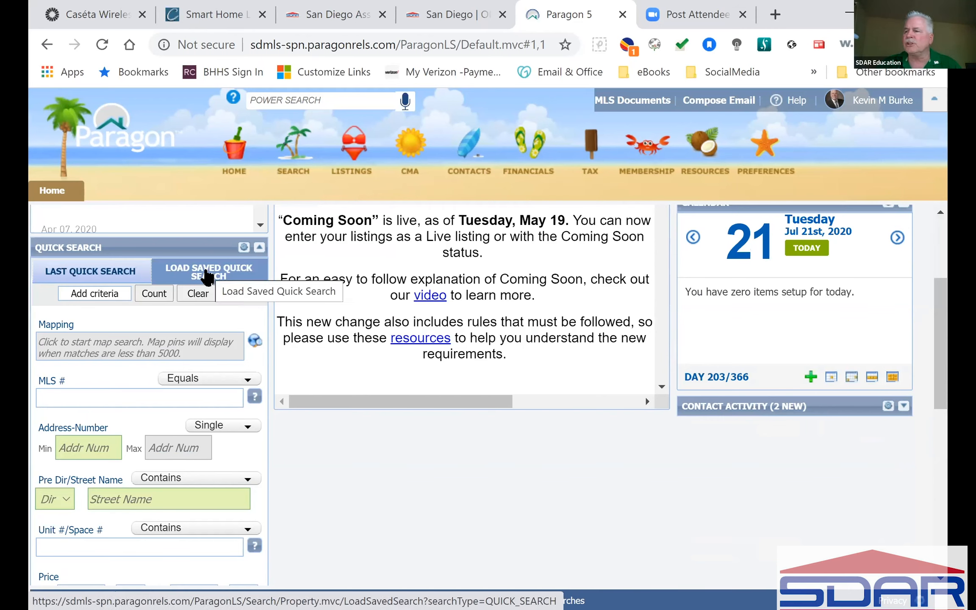
# Switch Address-Number to a min–max range and enter 2965 as the minimum.
pyautogui.click(97, 397)
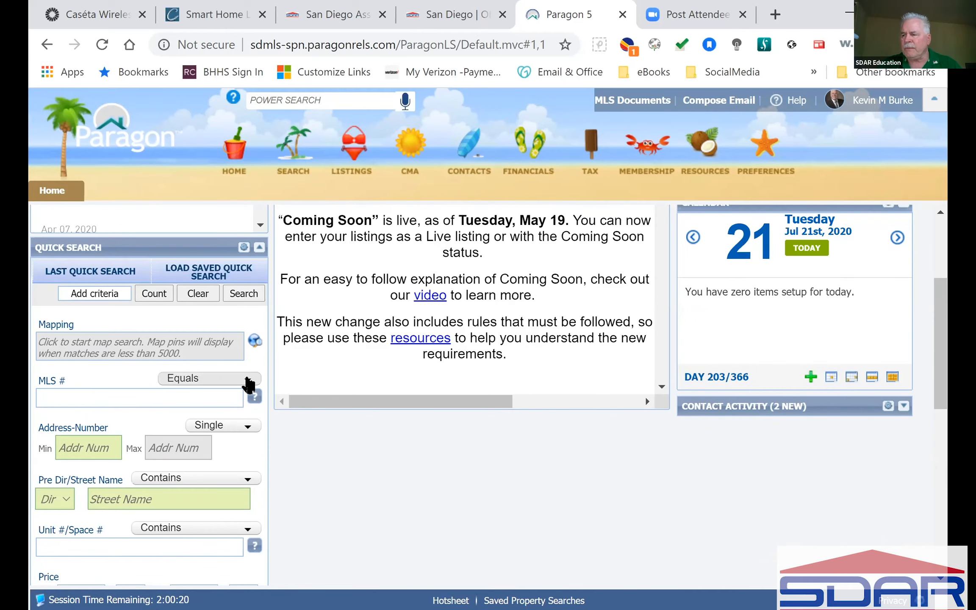
pyautogui.click(249, 380)
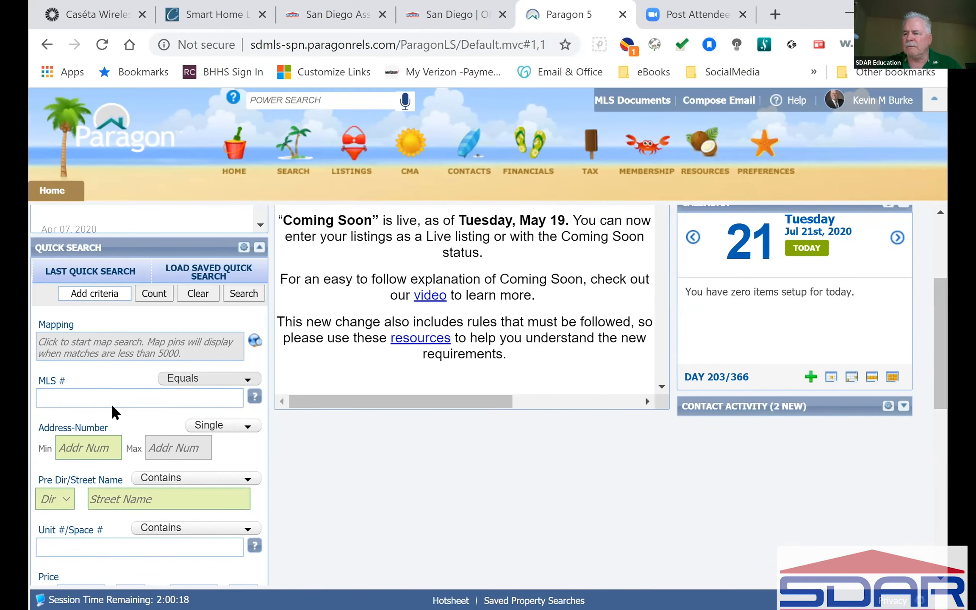
pyautogui.scroll(-4, 113, 406)
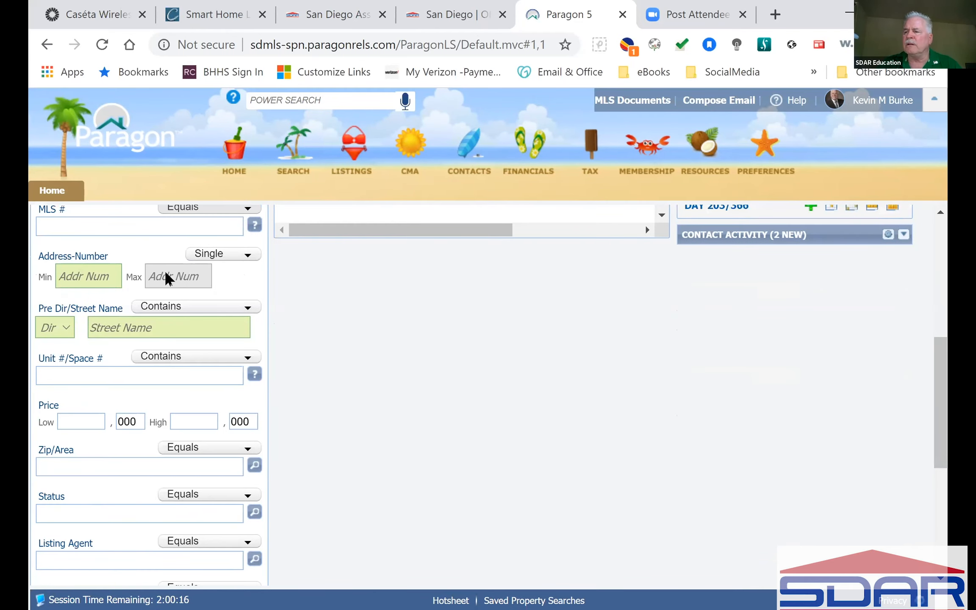
pyautogui.click(78, 275)
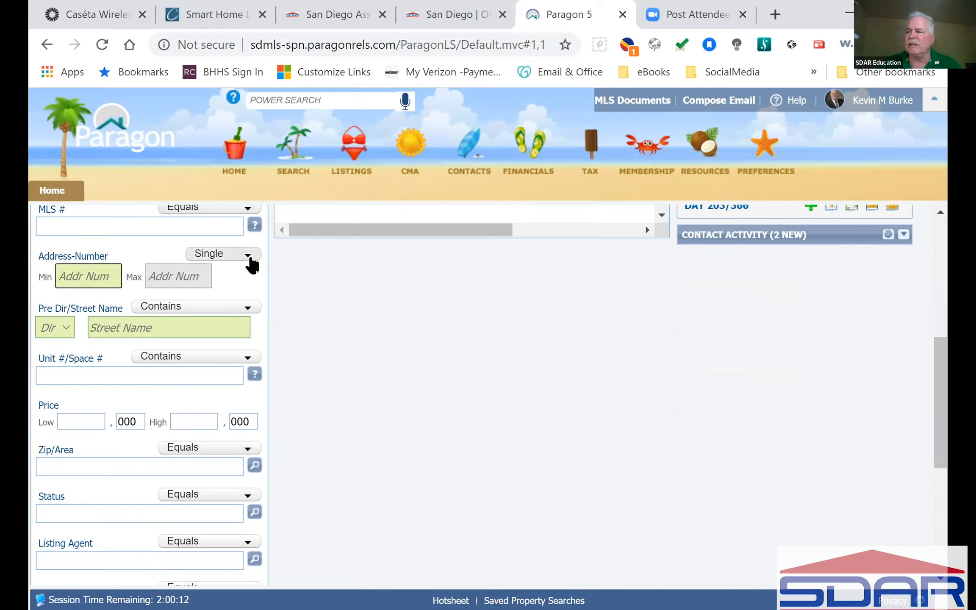
pyautogui.click(251, 259)
pyautogui.click(253, 265)
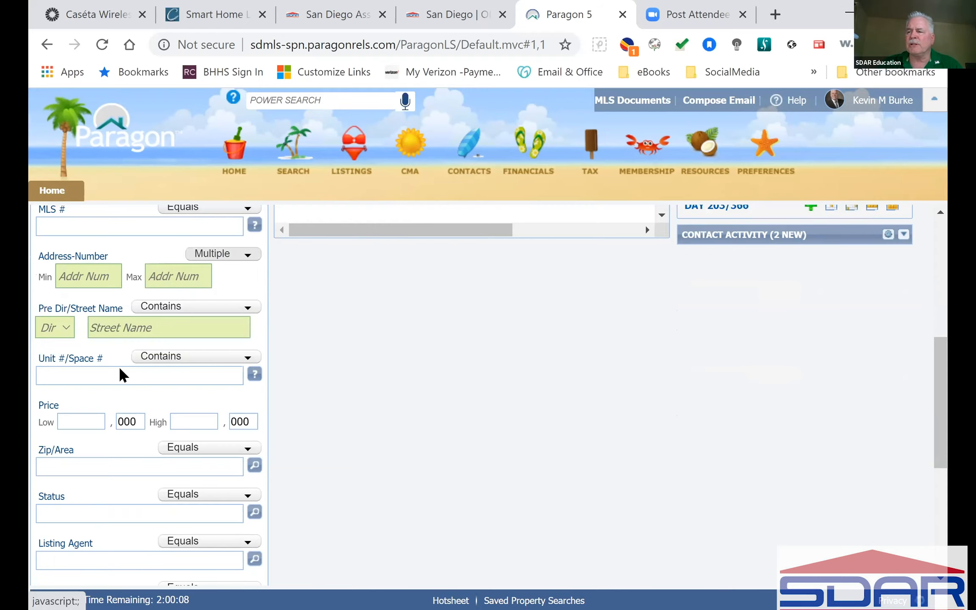
pyautogui.click(77, 277)
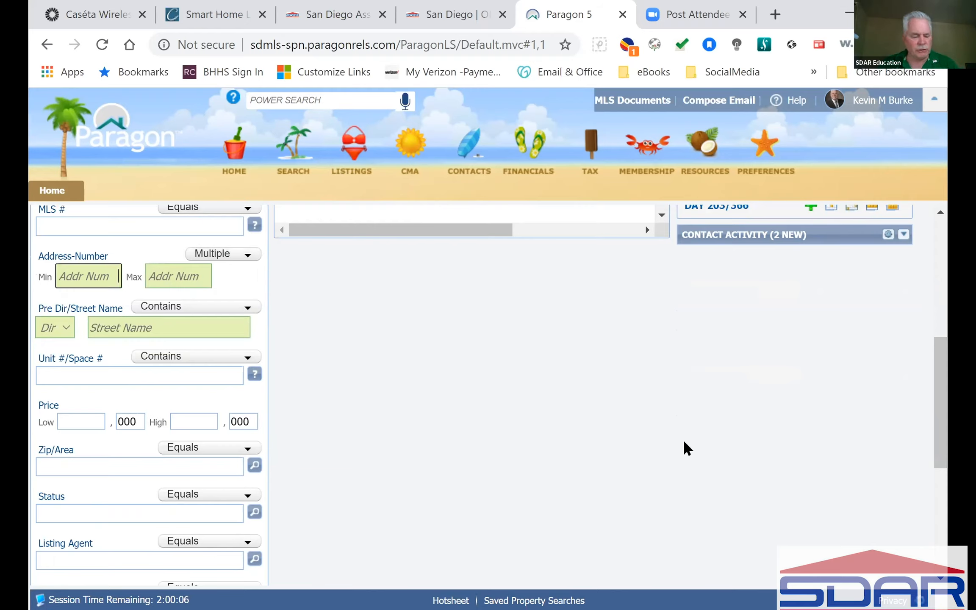
pyautogui.write('2965')
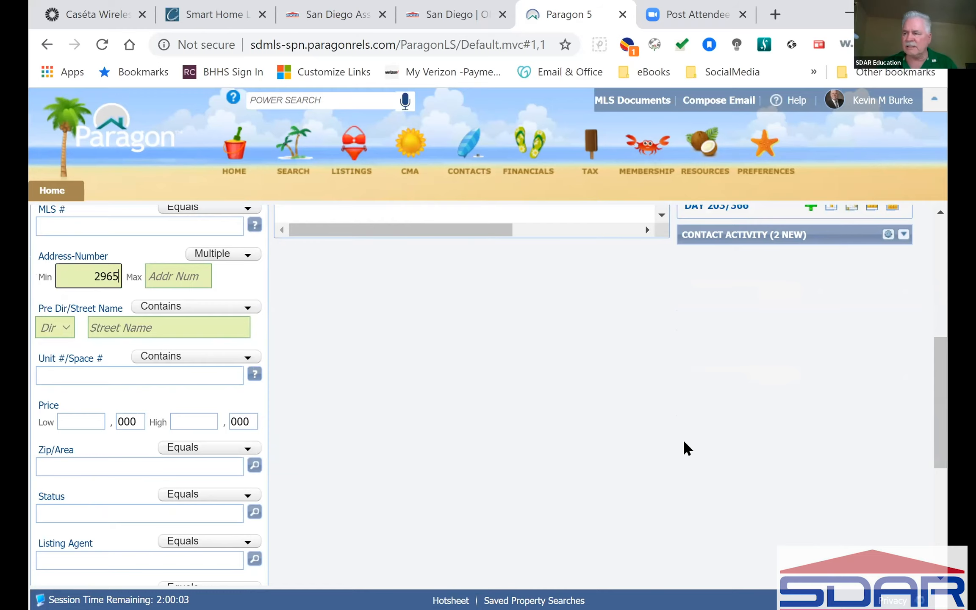
pyautogui.scroll(-1, 385, 480)
pyautogui.scroll(-6, 357, 476)
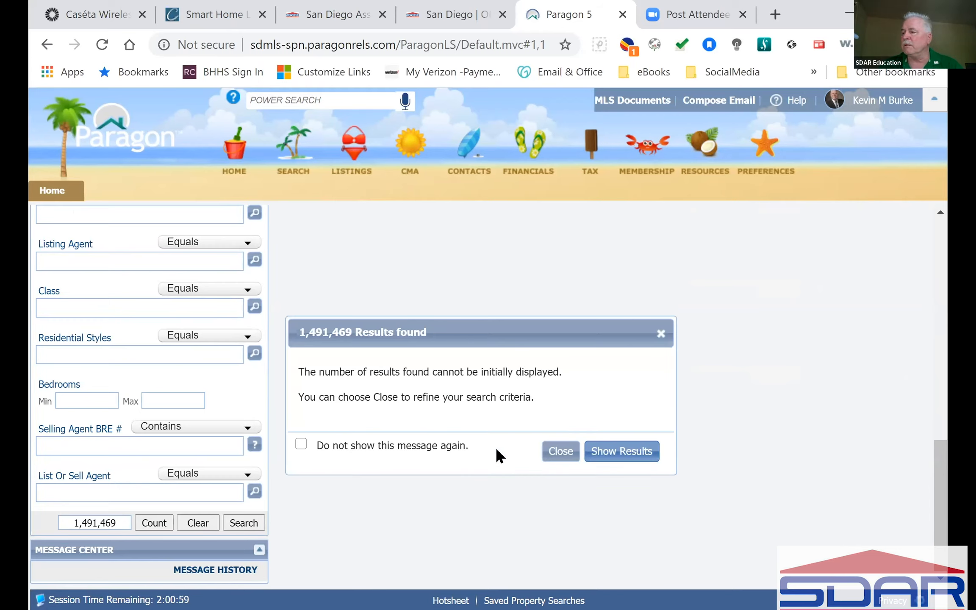
# Enter 2965 as the maximum address number and count the matches, getting 200.
pyautogui.click(563, 455)
pyautogui.scroll(6, 253, 415)
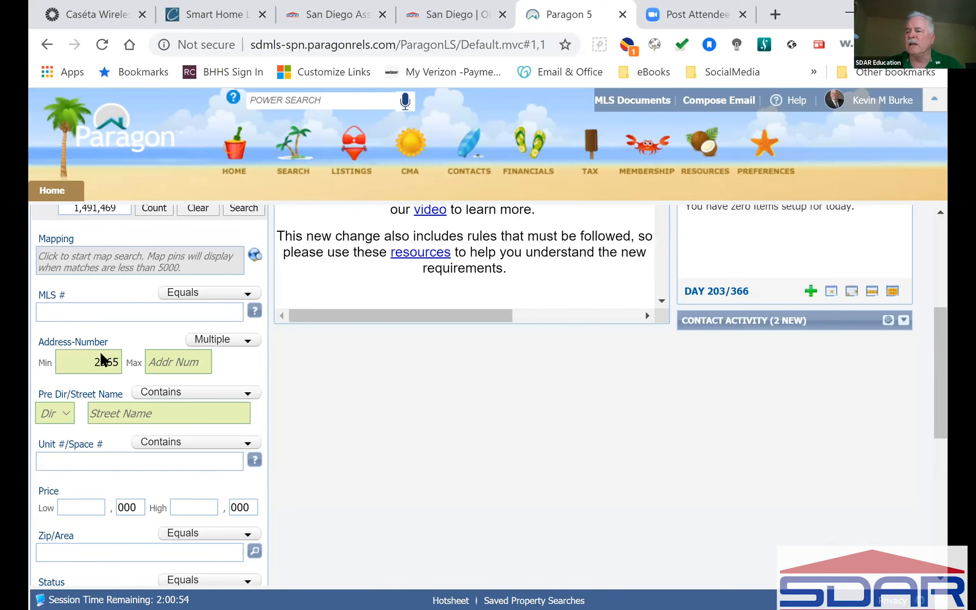
pyautogui.click(174, 363)
pyautogui.write('2965')
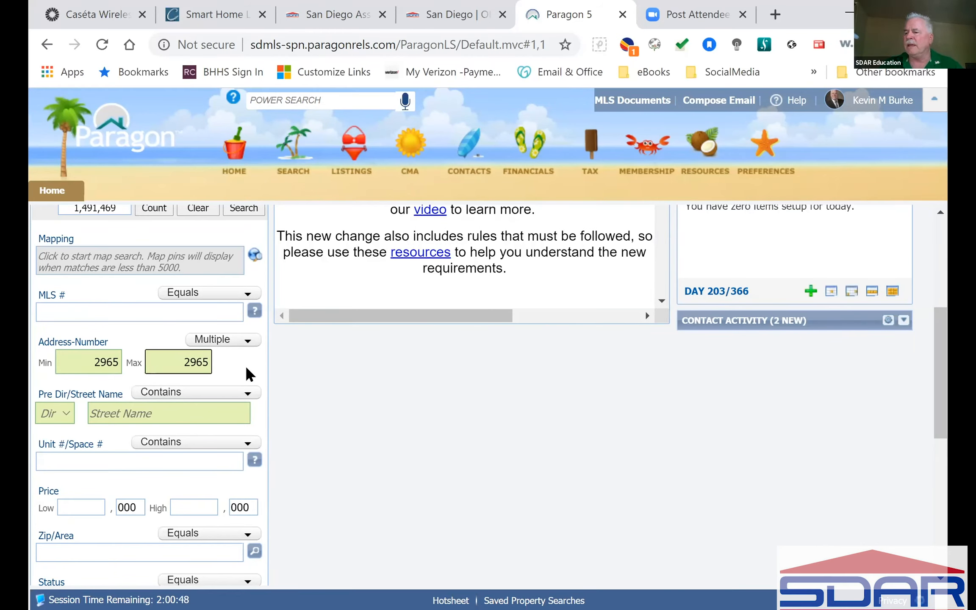
pyautogui.scroll(-10, 365, 428)
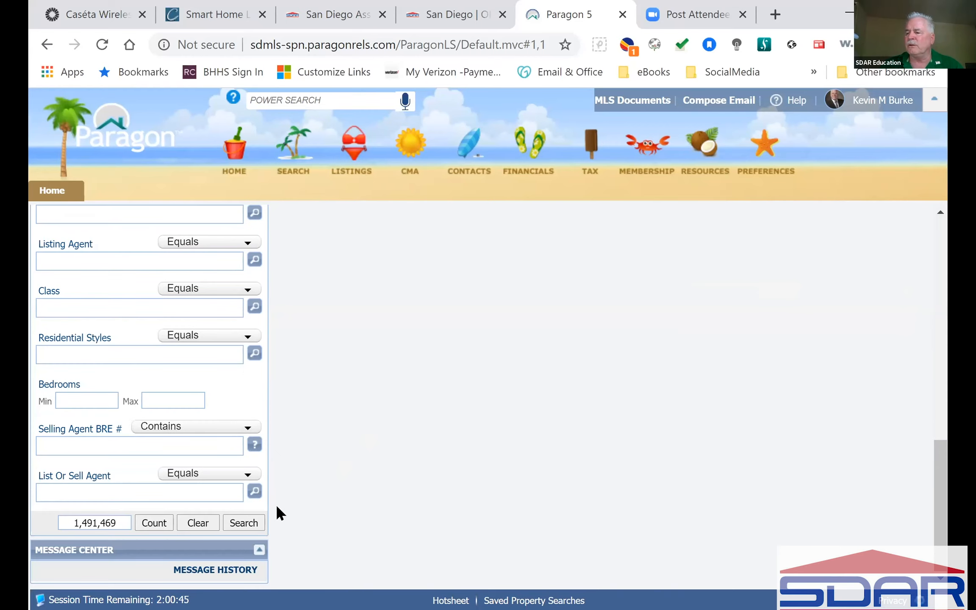
pyautogui.click(154, 523)
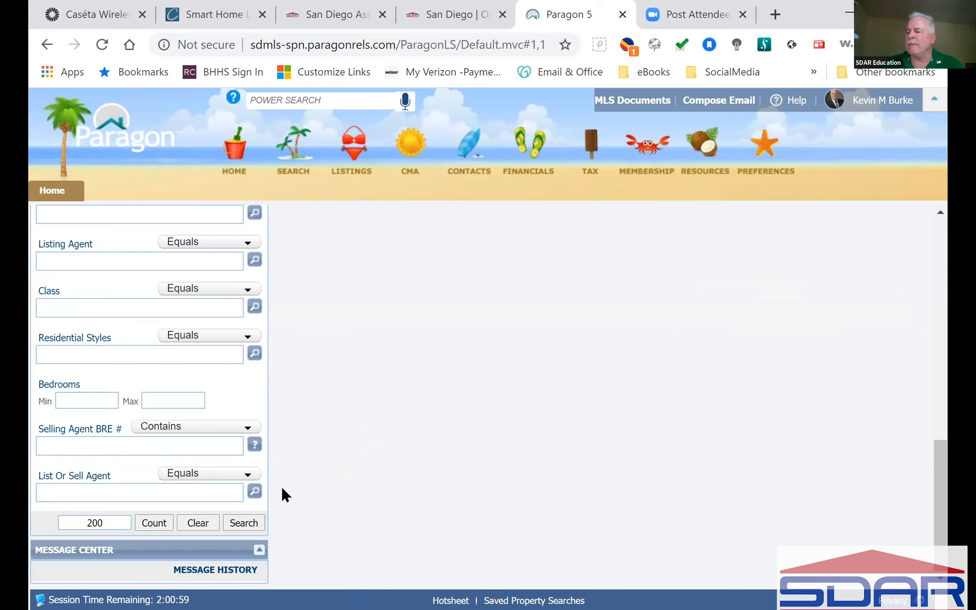
# Search to view the 200 listings at address 2965 in the grid, then go back home.
pyautogui.click(196, 521)
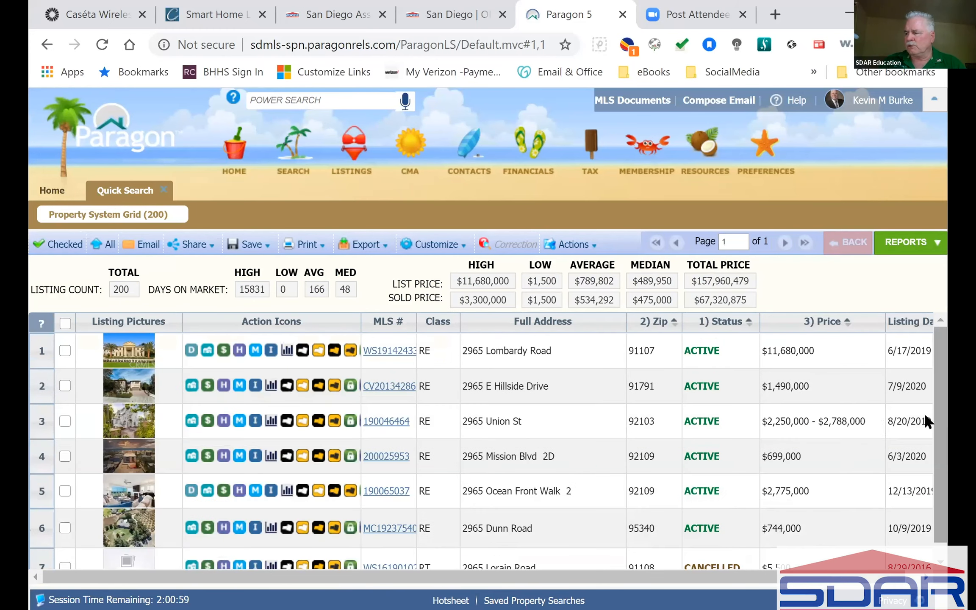
pyautogui.click(925, 417)
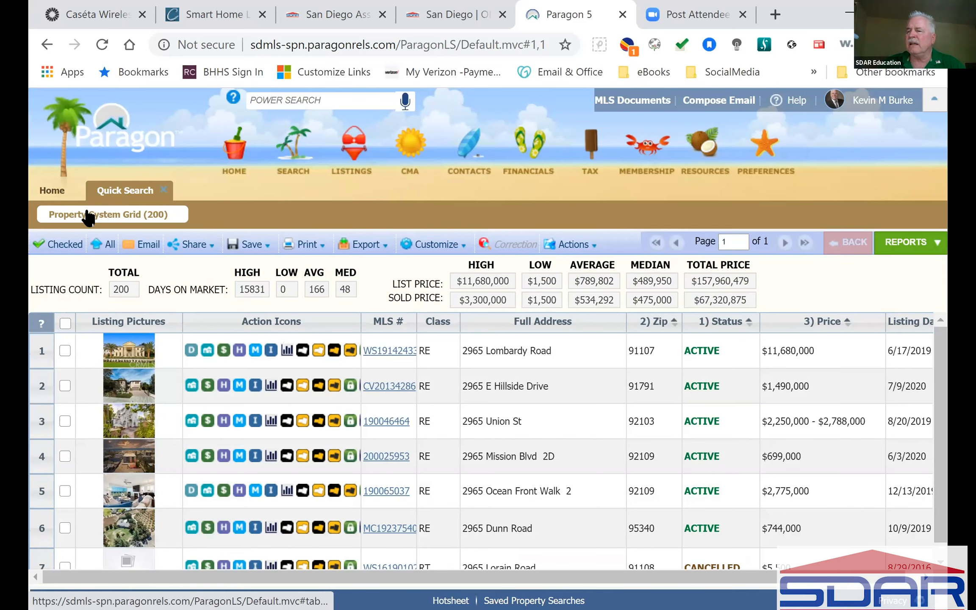
pyautogui.click(54, 192)
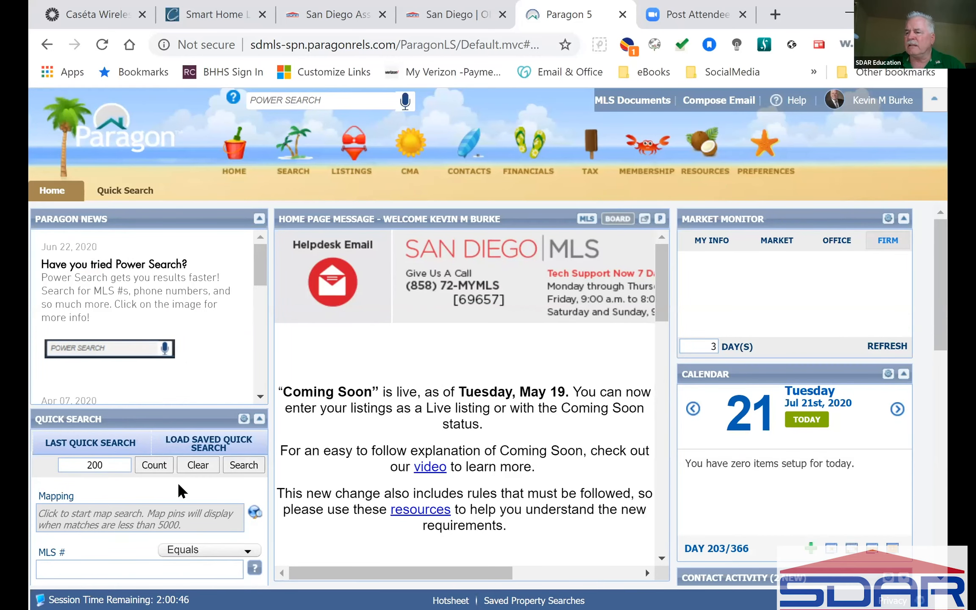
# Begin typing 'a' into the Quick Search Status field.
pyautogui.scroll(-6, 180, 490)
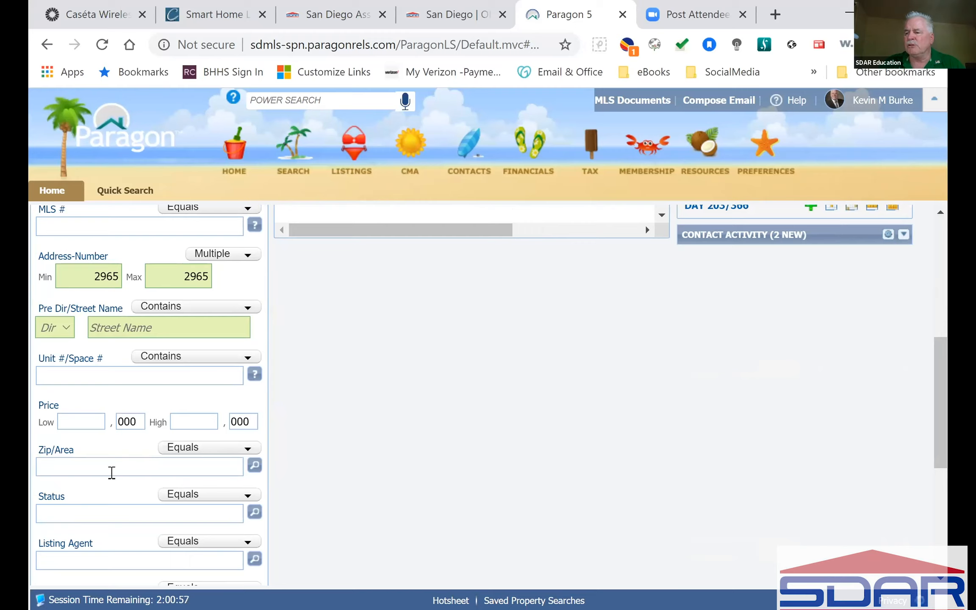
pyautogui.click(119, 517)
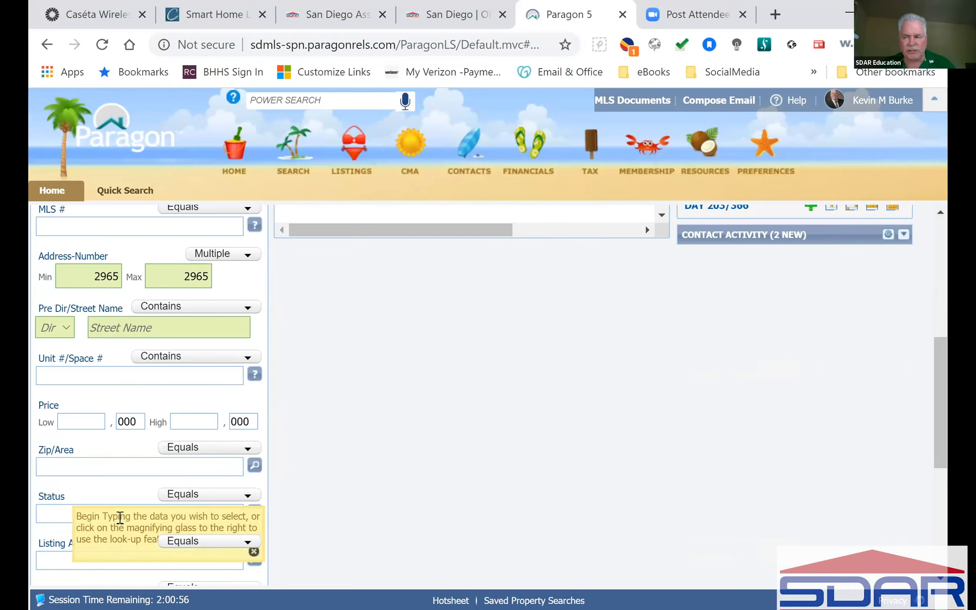
pyautogui.write('a')
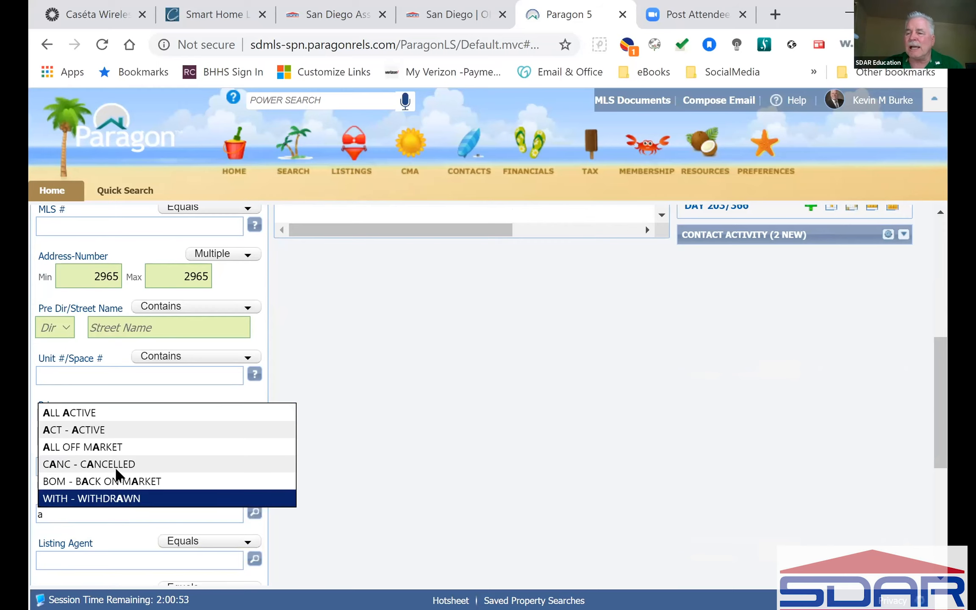
# Filter Status to ALL ACTIVE and search, narrowing the results to 6 listings.
pyautogui.click(91, 415)
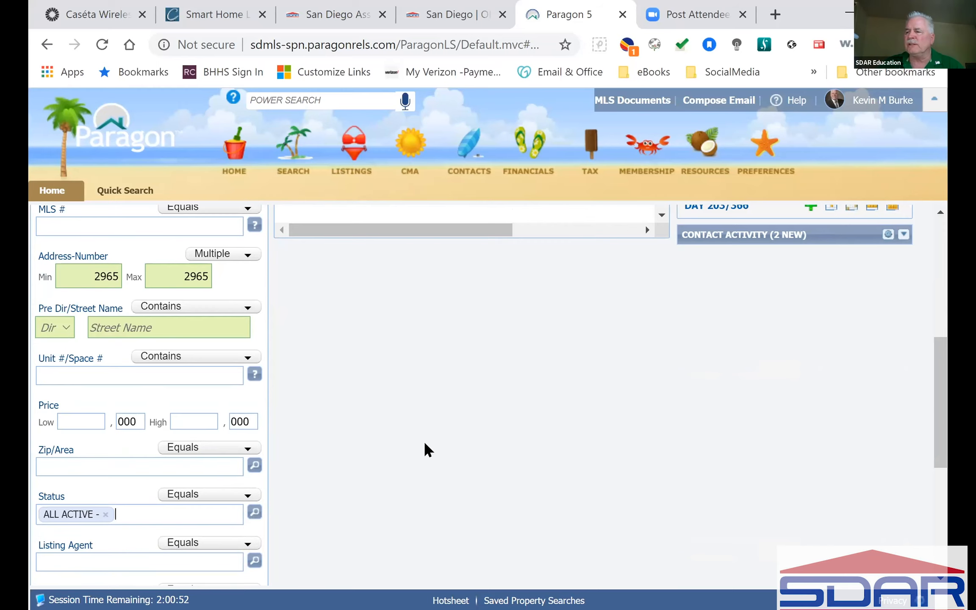
pyautogui.scroll(-5, 394, 456)
pyautogui.click(244, 522)
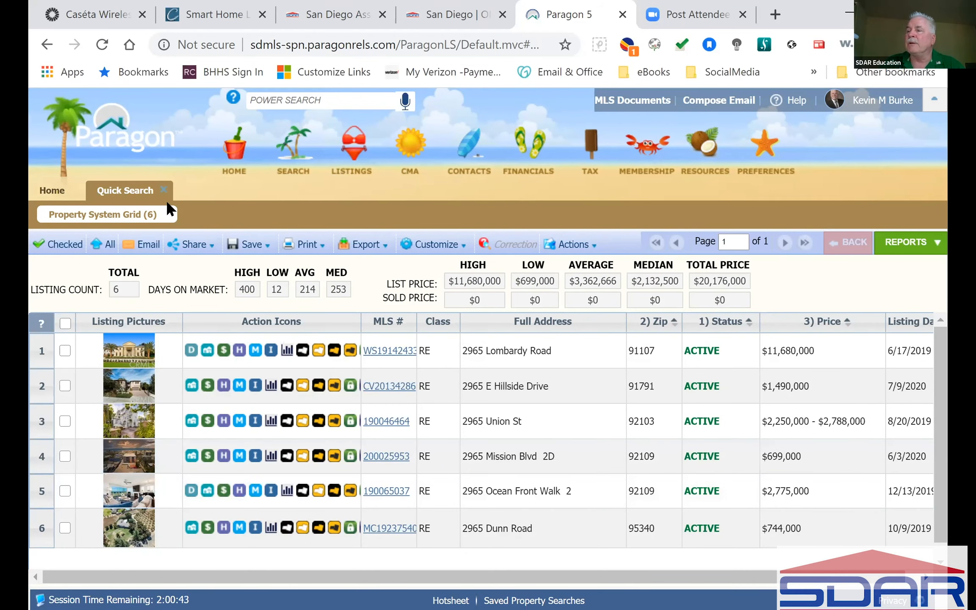
# Close the results and remove the ALL ACTIVE status filter from Quick Search.
pyautogui.click(164, 189)
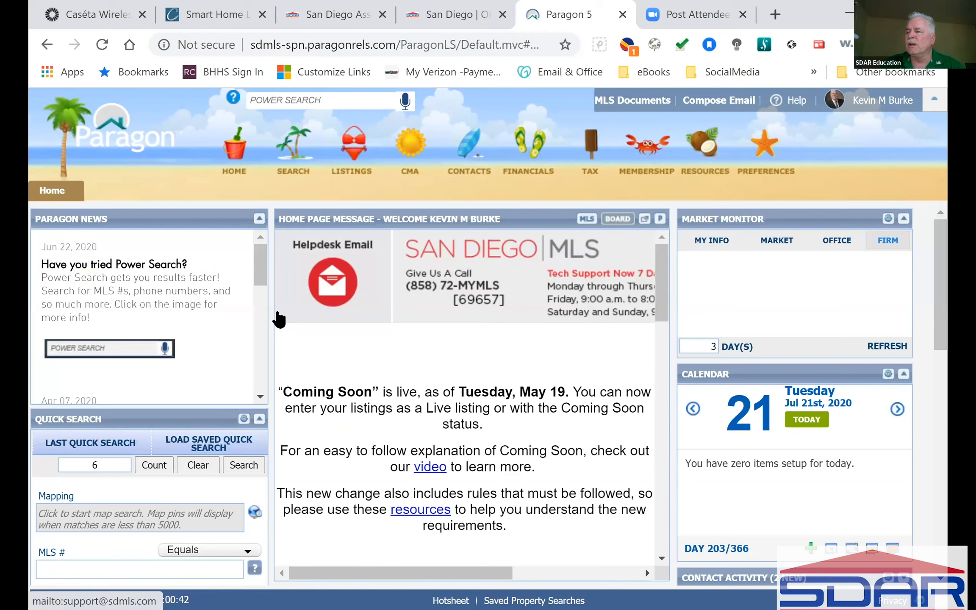
pyautogui.scroll(-2, 182, 490)
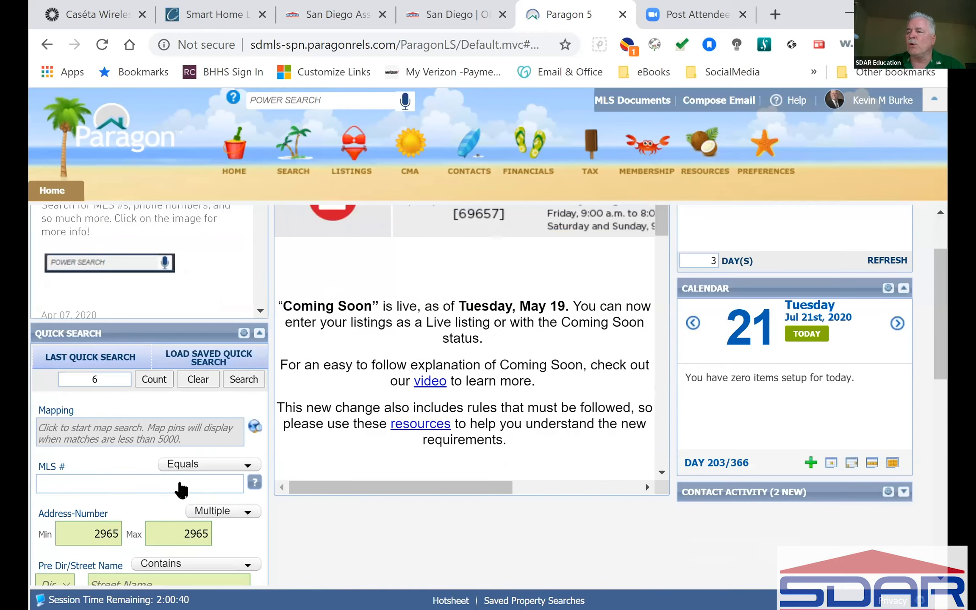
pyautogui.scroll(-6, 182, 489)
pyautogui.scroll(-2, 179, 479)
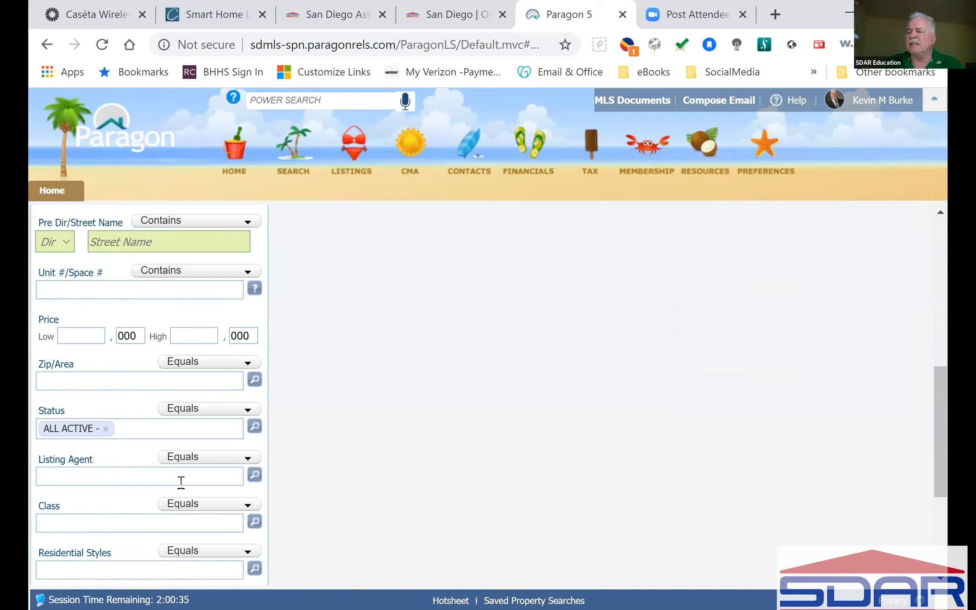
pyautogui.scroll(-2, 181, 482)
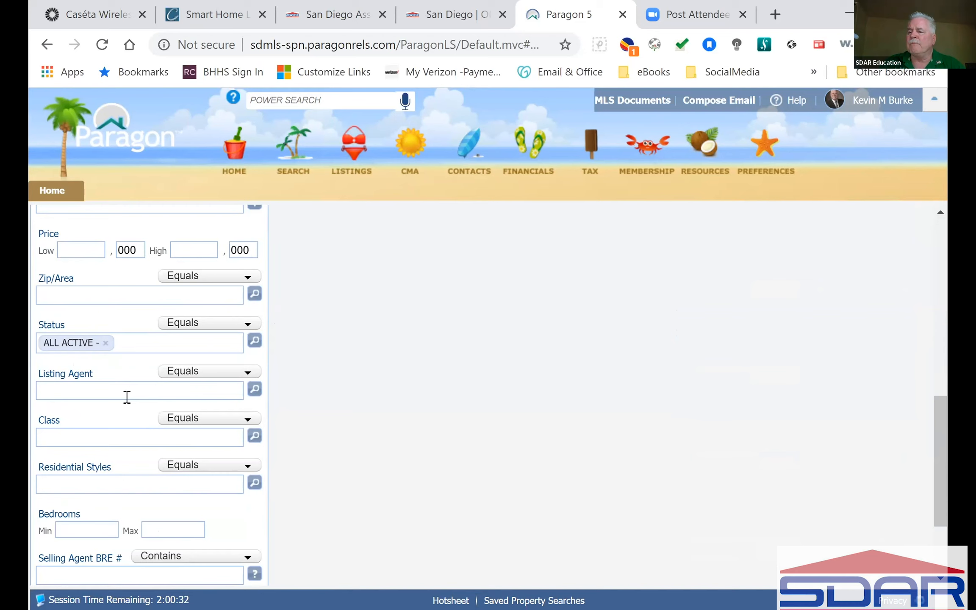
pyautogui.scroll(-3, 127, 397)
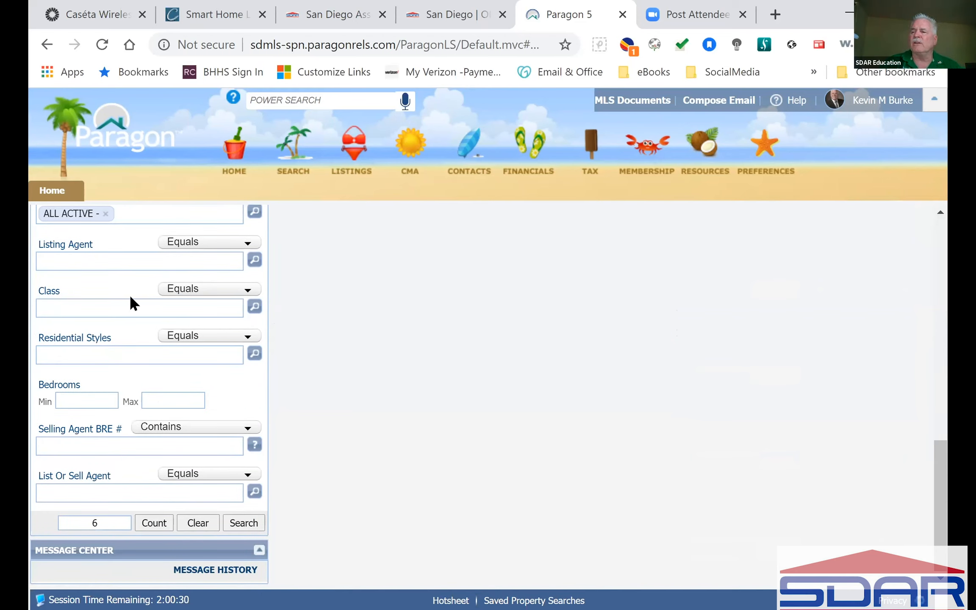
pyautogui.click(104, 214)
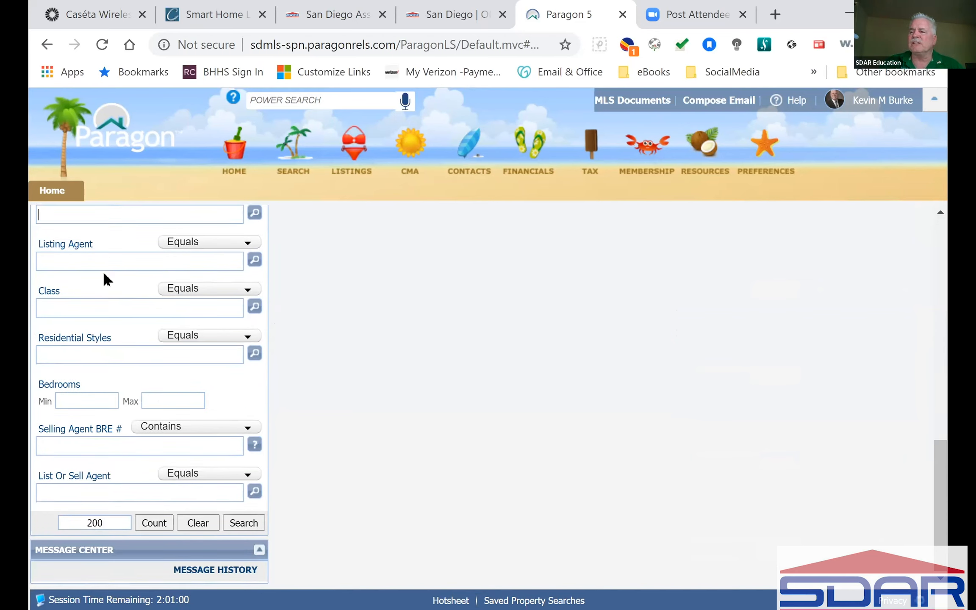
# Type a listing agent's surname to preview matching names, then dismiss without choosing one.
pyautogui.click(108, 259)
pyautogui.write('burke')
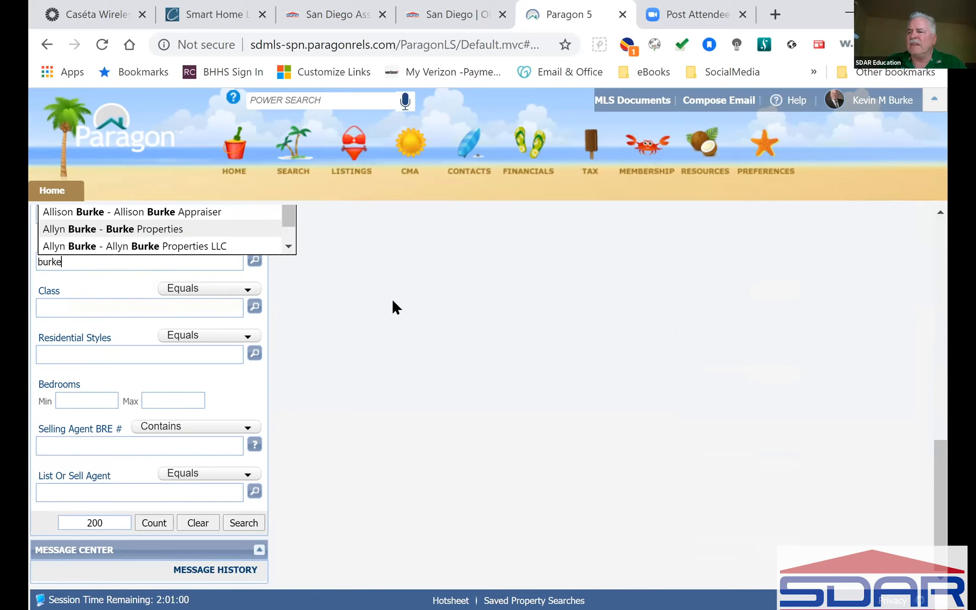
pyautogui.scroll(4, 368, 302)
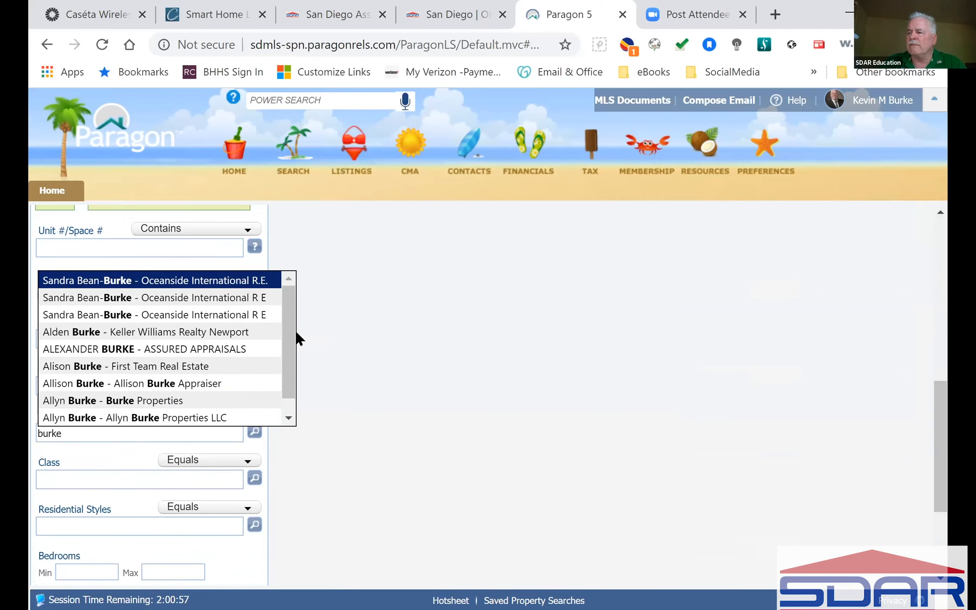
pyautogui.moveTo(286, 330); pyautogui.dragTo(287, 365)
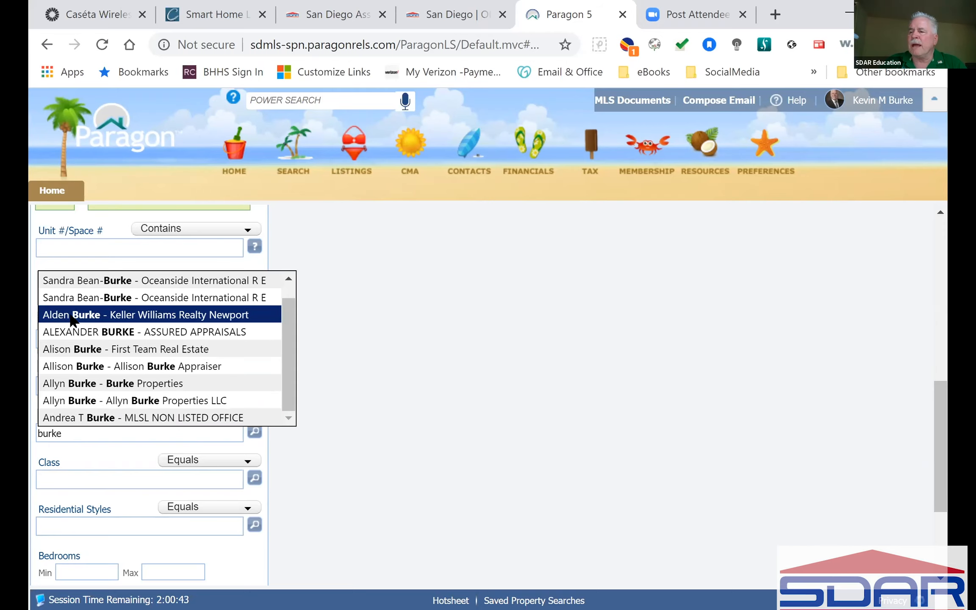
pyautogui.click(417, 366)
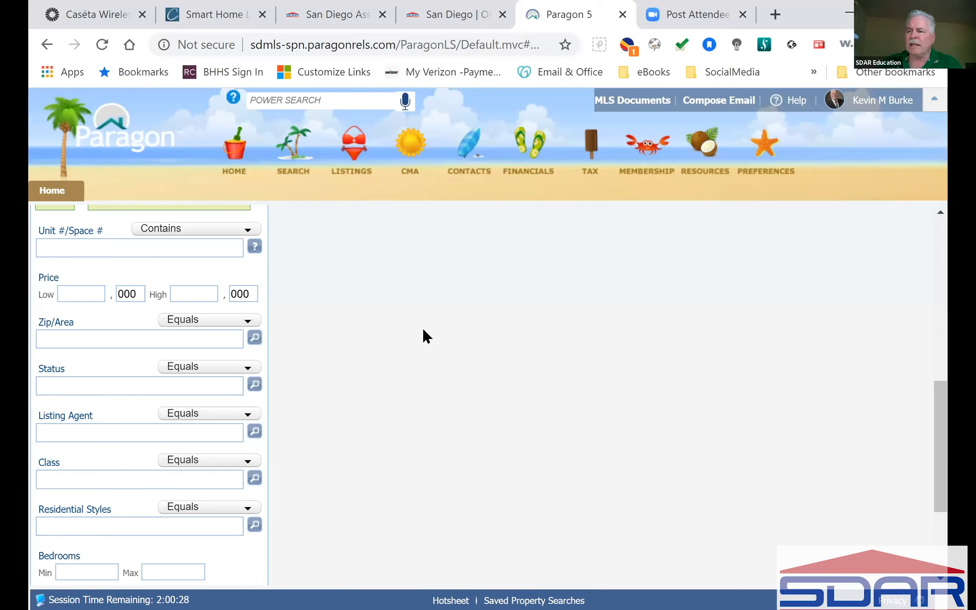
pyautogui.scroll(-4, 427, 330)
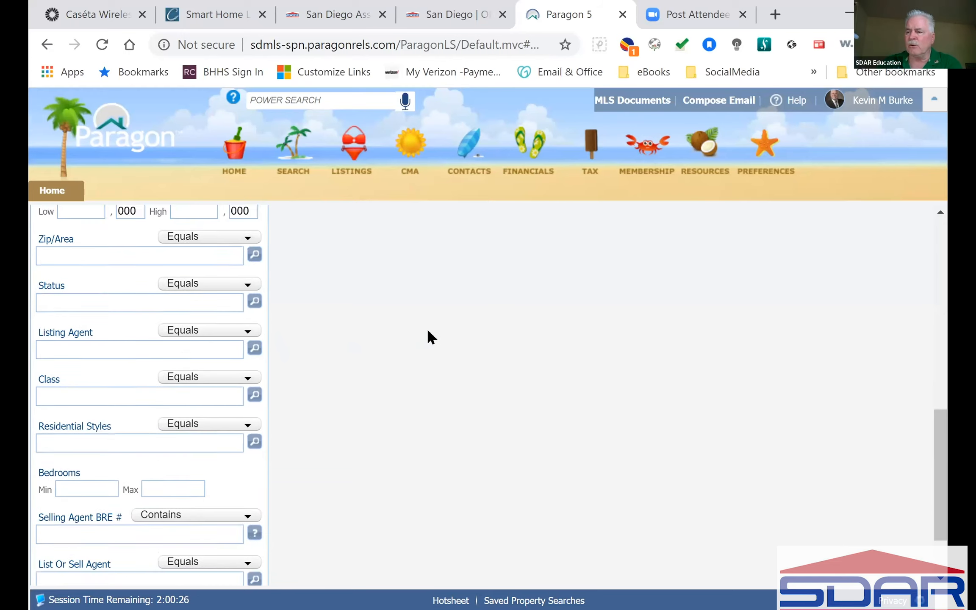
pyautogui.click(123, 358)
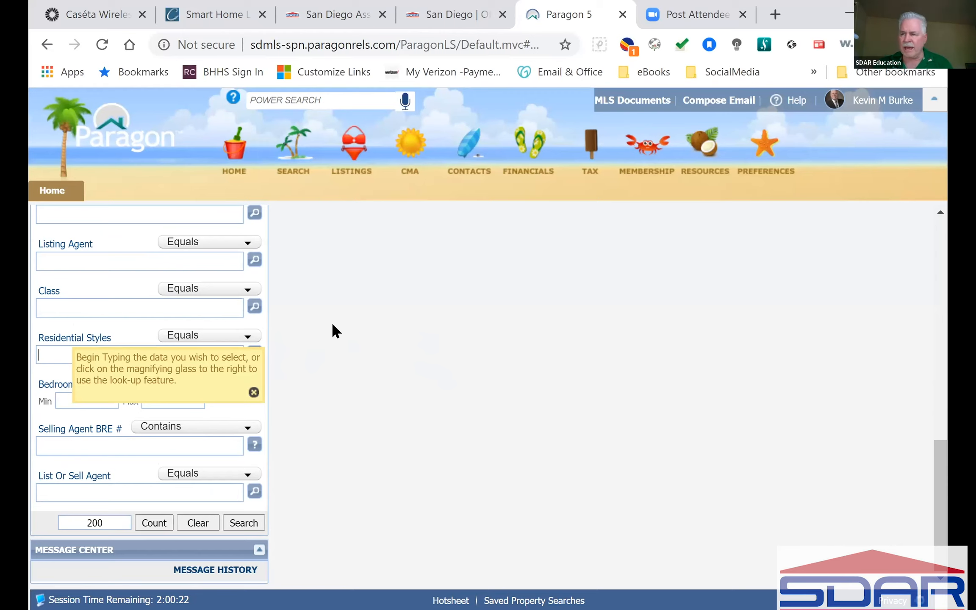
pyautogui.write('a')
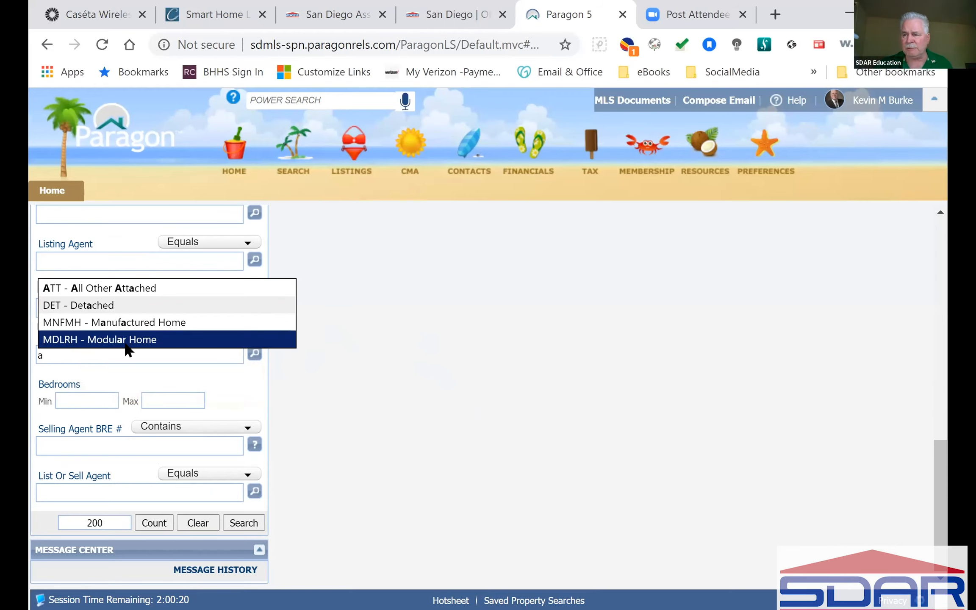
pyautogui.click(662, 404)
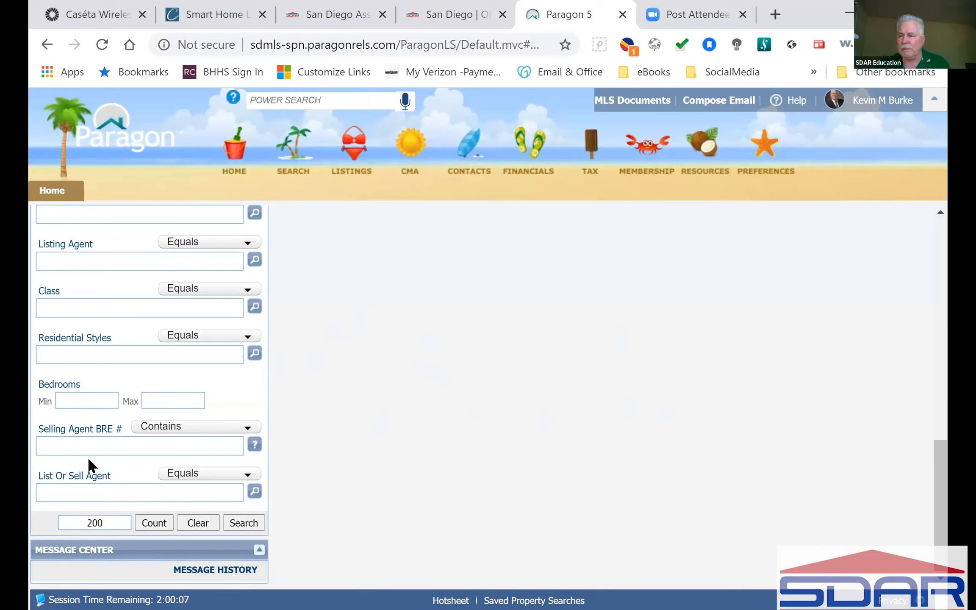
# Enter the selling agent's BRE licence number and count matches, getting 47.
pyautogui.click(91, 445)
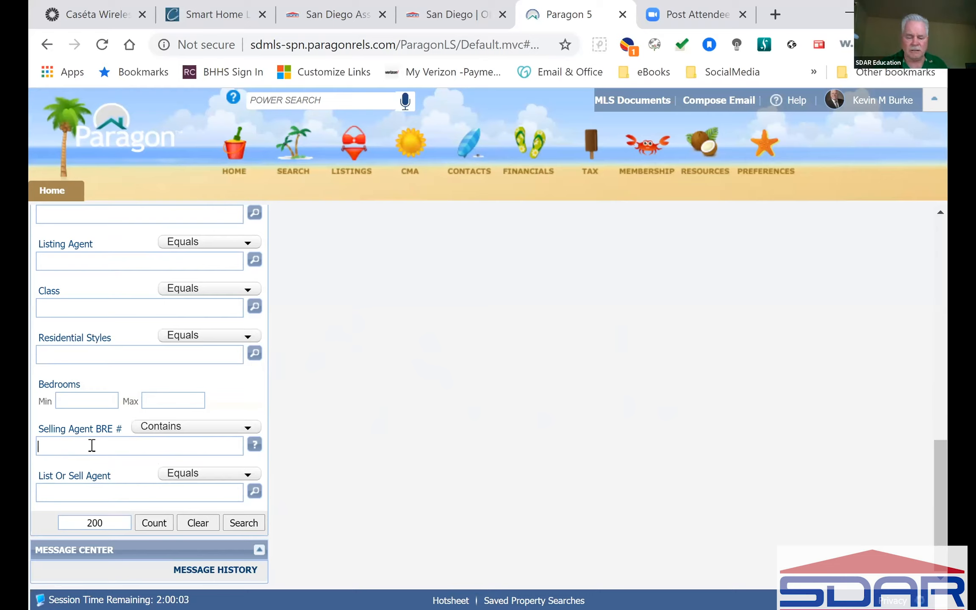
pyautogui.write('01000175')
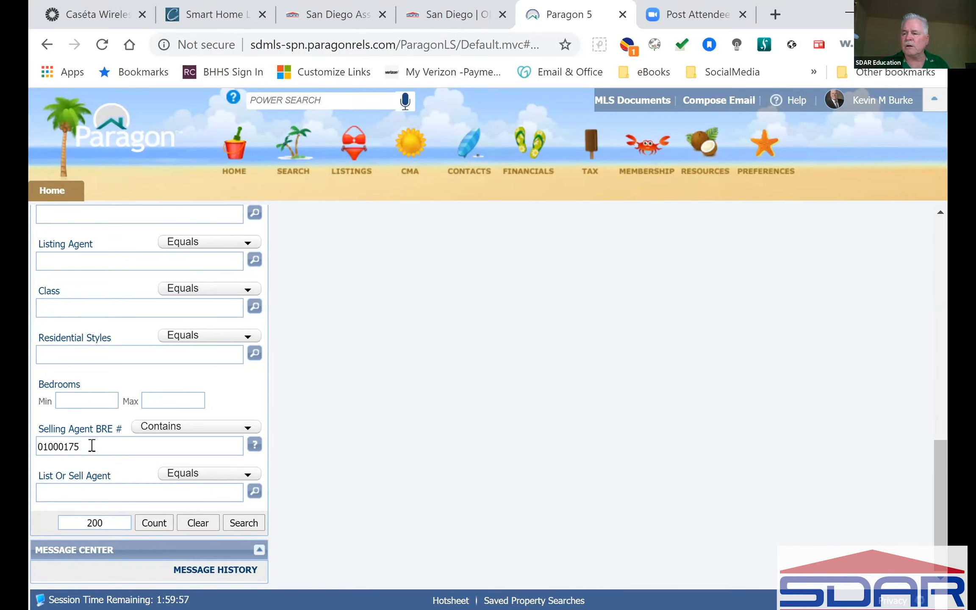
pyautogui.click(153, 522)
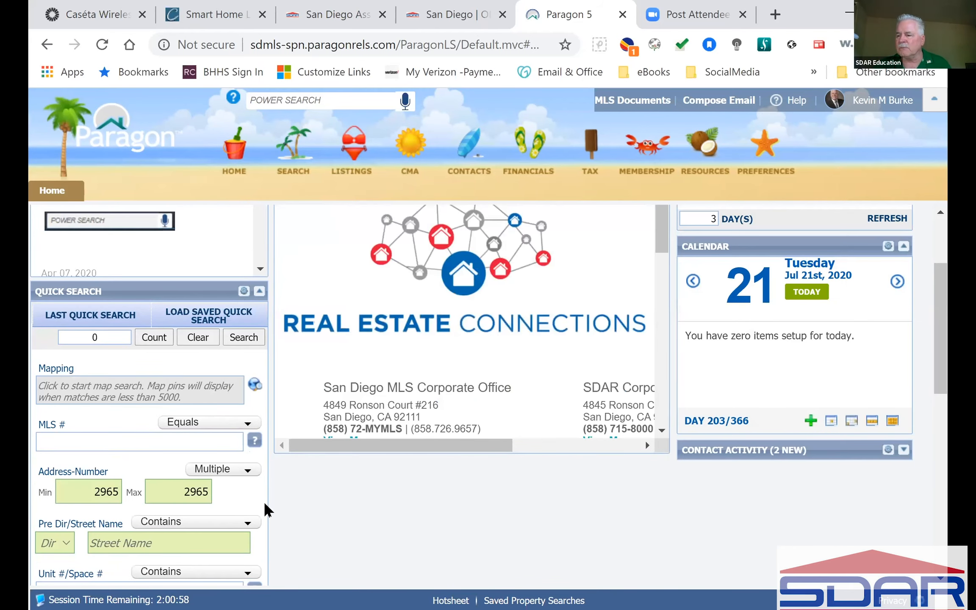
# Delete the 2965 minimum and maximum address numbers from the criteria.
pyautogui.doubleClick(84, 493)
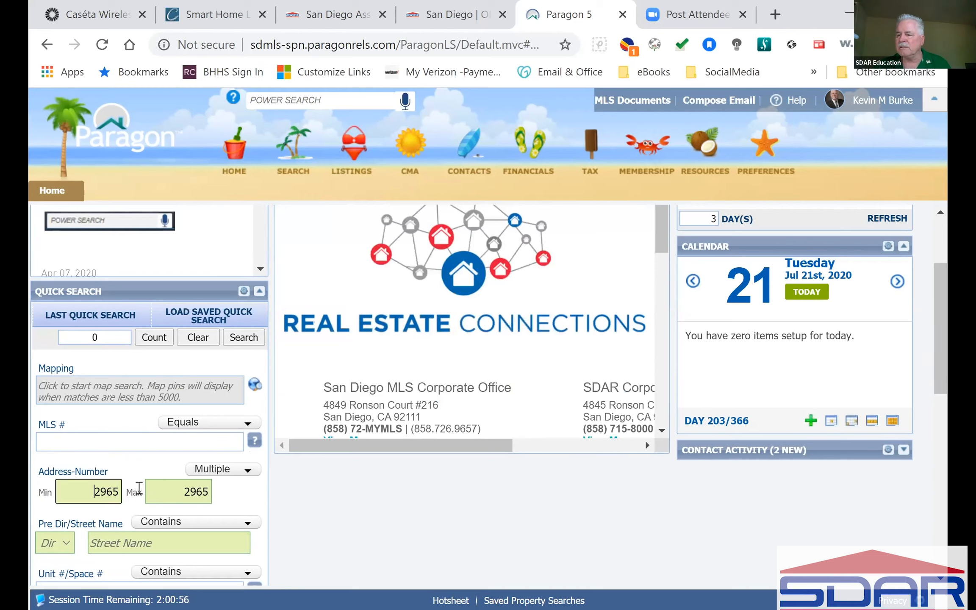
pyautogui.press('BackSpace')
pyautogui.doubleClick(209, 492)
pyautogui.press('BackSpace')
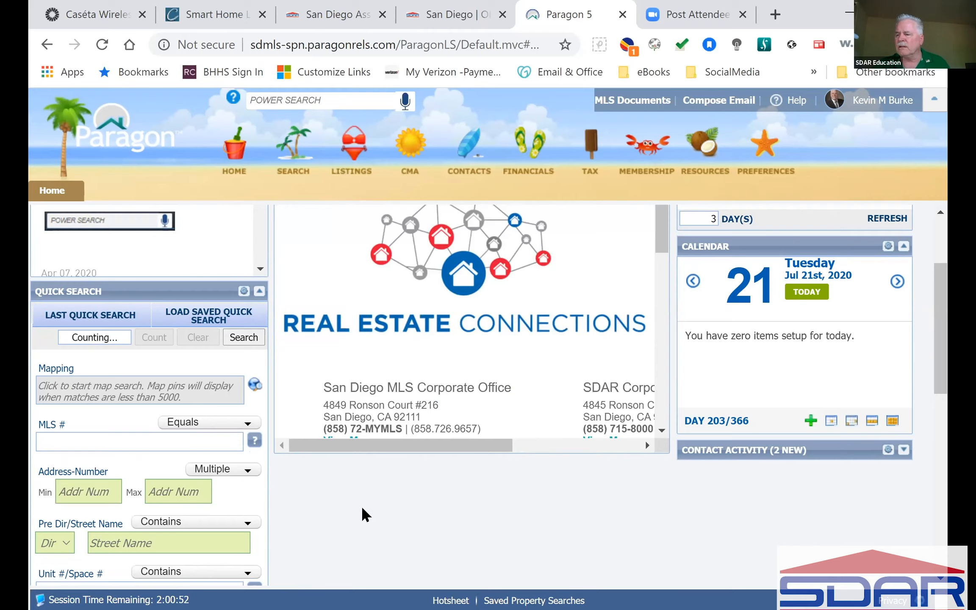
pyautogui.scroll(-5, 360, 505)
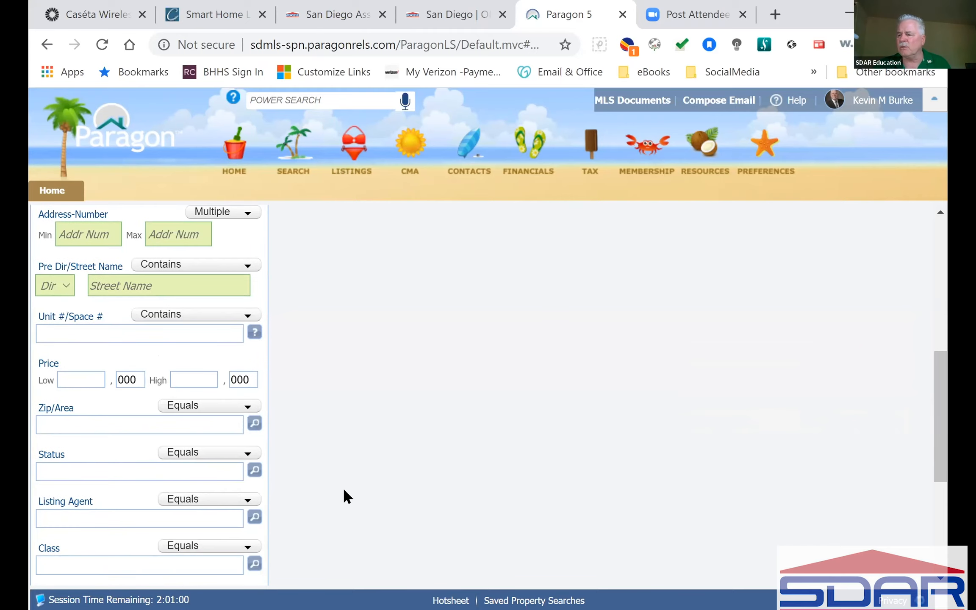
pyautogui.scroll(-5, 344, 489)
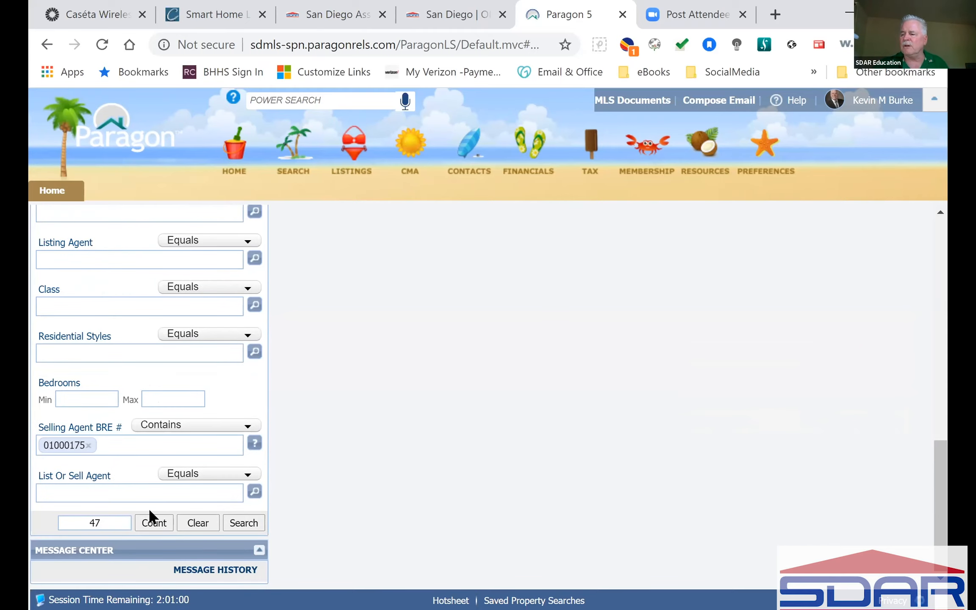
# Run the search and scroll through the 47 rented and sold listings in the grid.
pyautogui.click(244, 522)
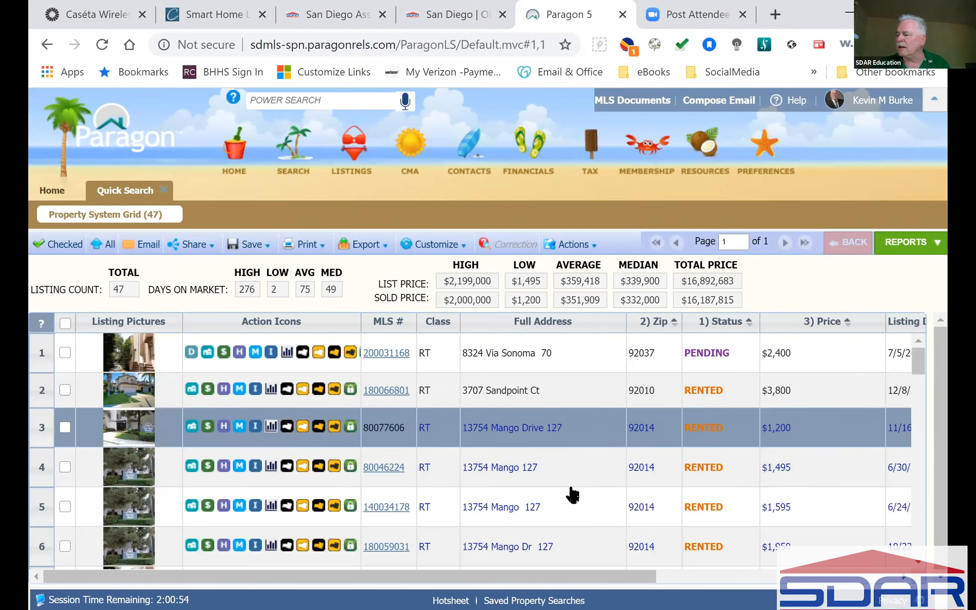
pyautogui.scroll(-6, 607, 477)
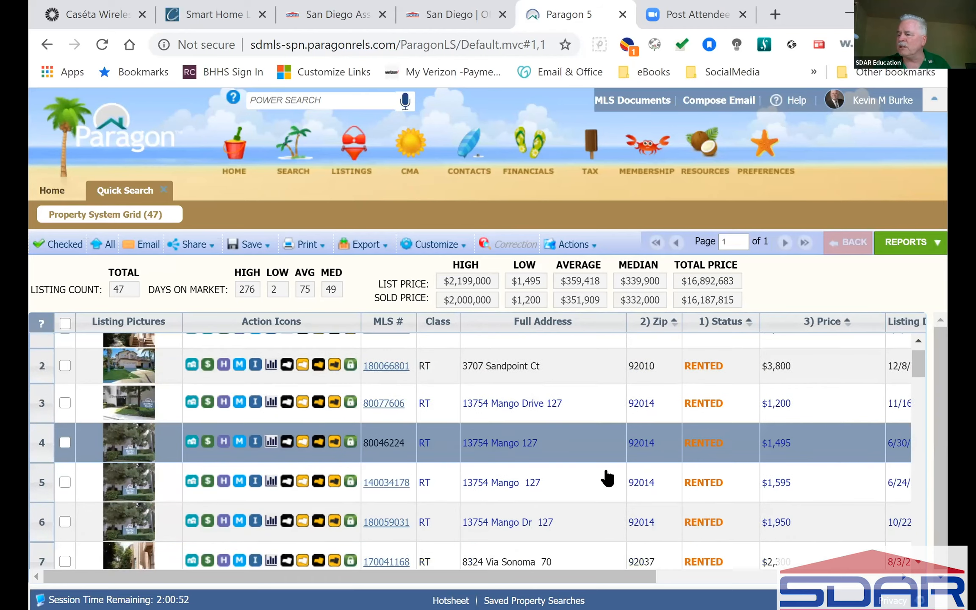
pyautogui.scroll(3, 607, 474)
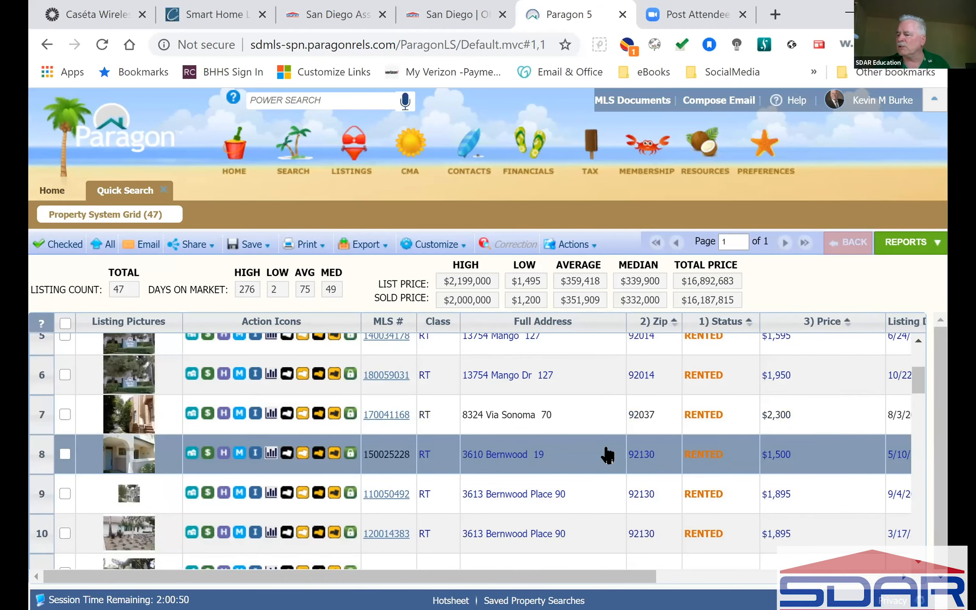
pyautogui.scroll(-4, 608, 456)
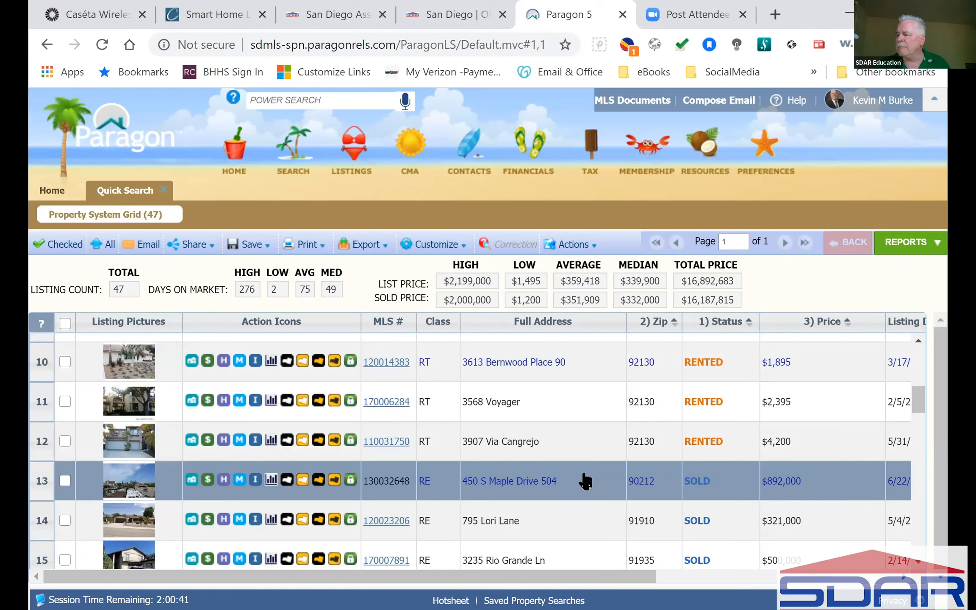
pyautogui.scroll(-6, 586, 481)
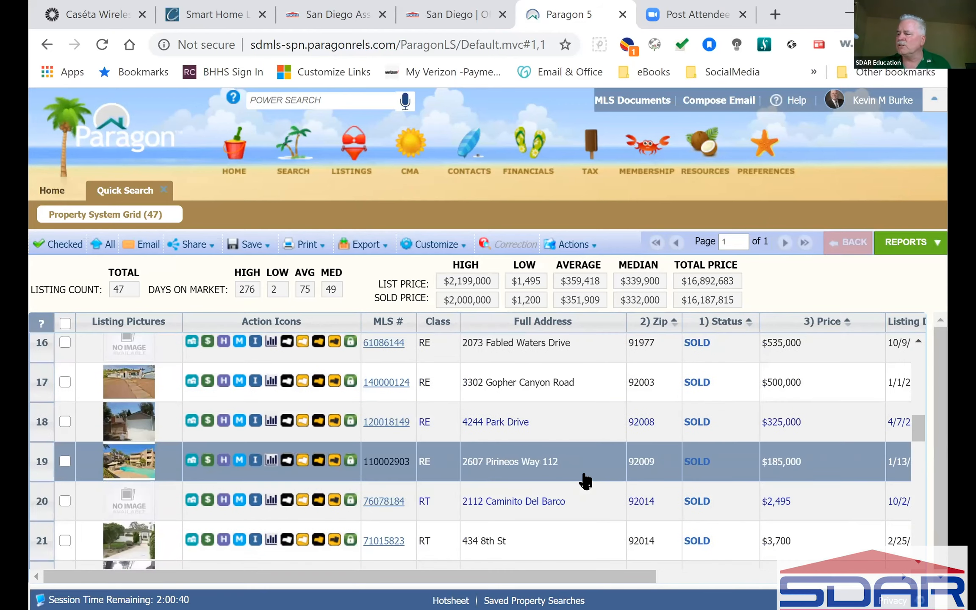
pyautogui.scroll(2, 586, 481)
pyautogui.scroll(-2, 586, 481)
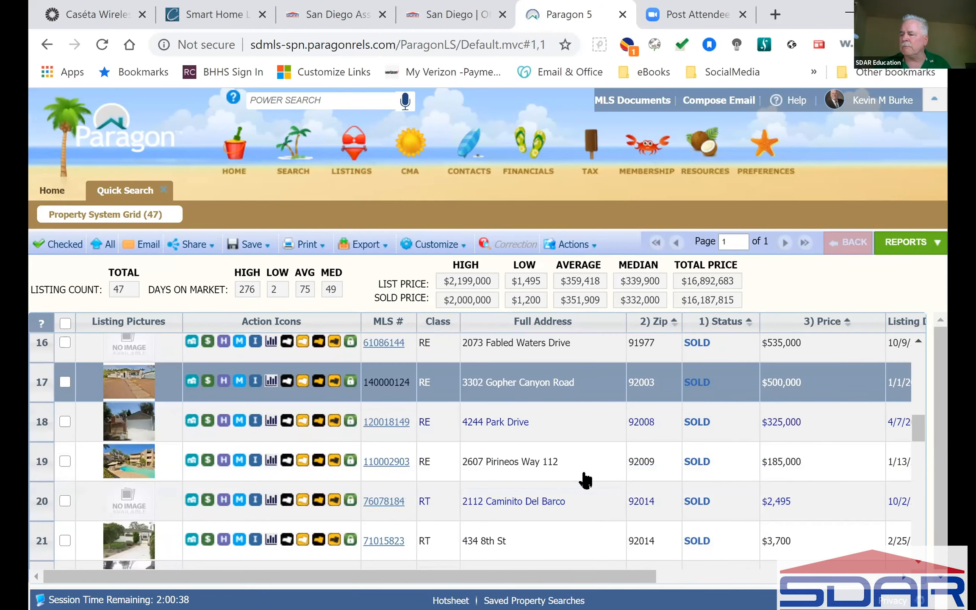
pyautogui.scroll(-10, 586, 481)
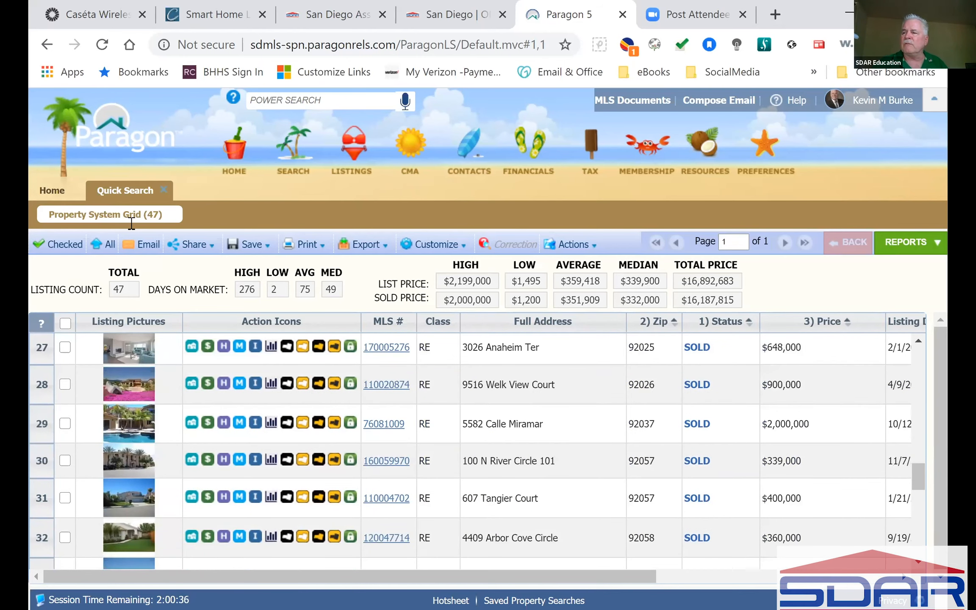
# Close the results grid and clear every Quick Search criterion on the home page.
pyautogui.click(167, 188)
pyautogui.moveTo(260, 263); pyautogui.dragTo(275, 492)
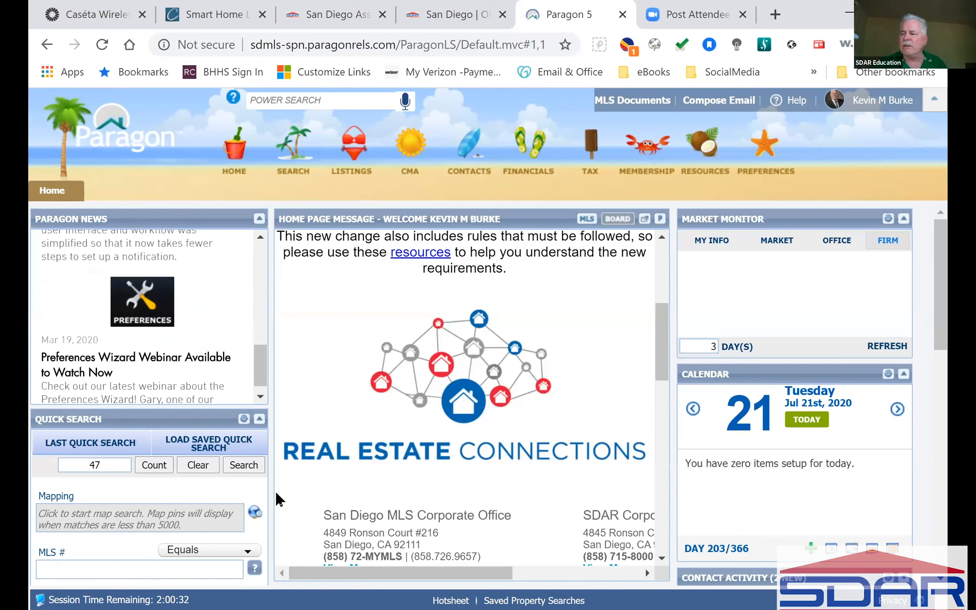
pyautogui.scroll(-1, 228, 364)
pyautogui.scroll(-10, 216, 373)
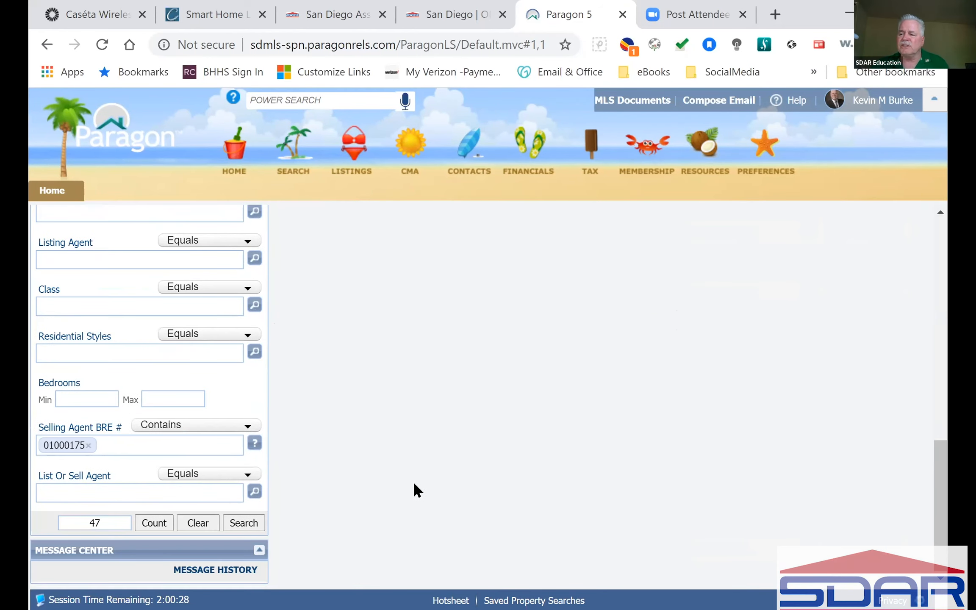
pyautogui.click(217, 522)
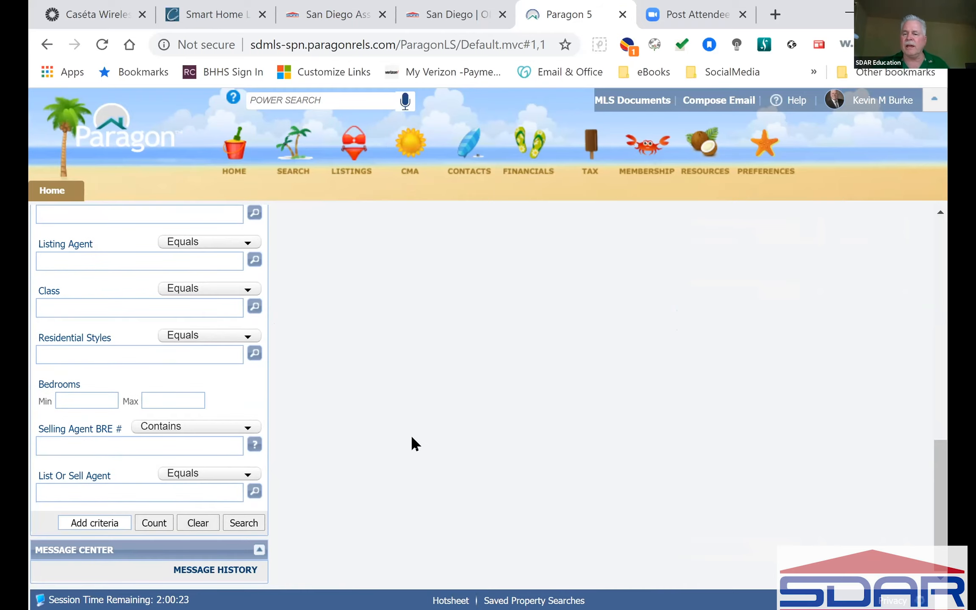
pyautogui.scroll(10, 411, 438)
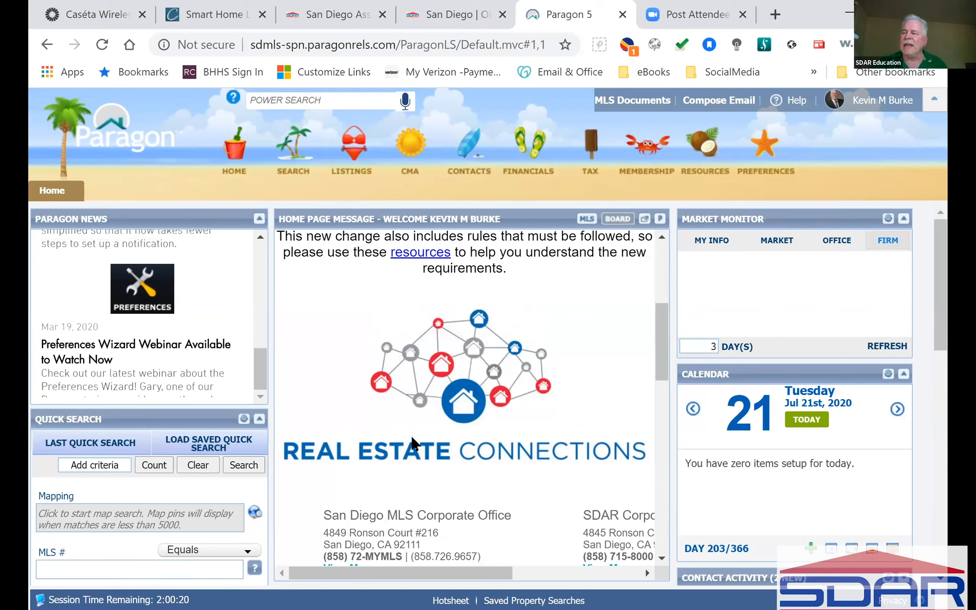
# Bring up the Search menu showing Residential, specialty and saved search options.
pyautogui.click(102, 465)
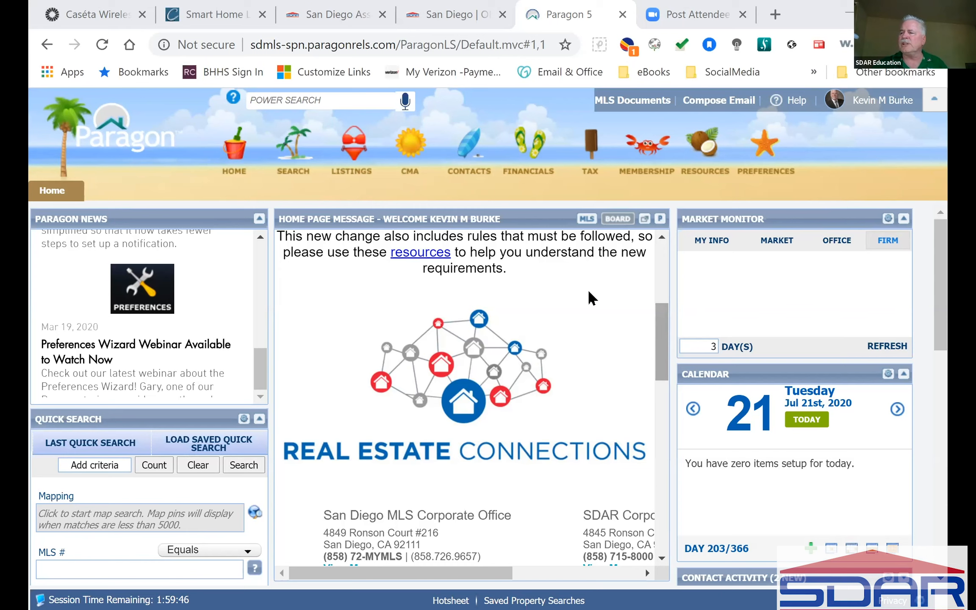
pyautogui.moveTo(291, 161)
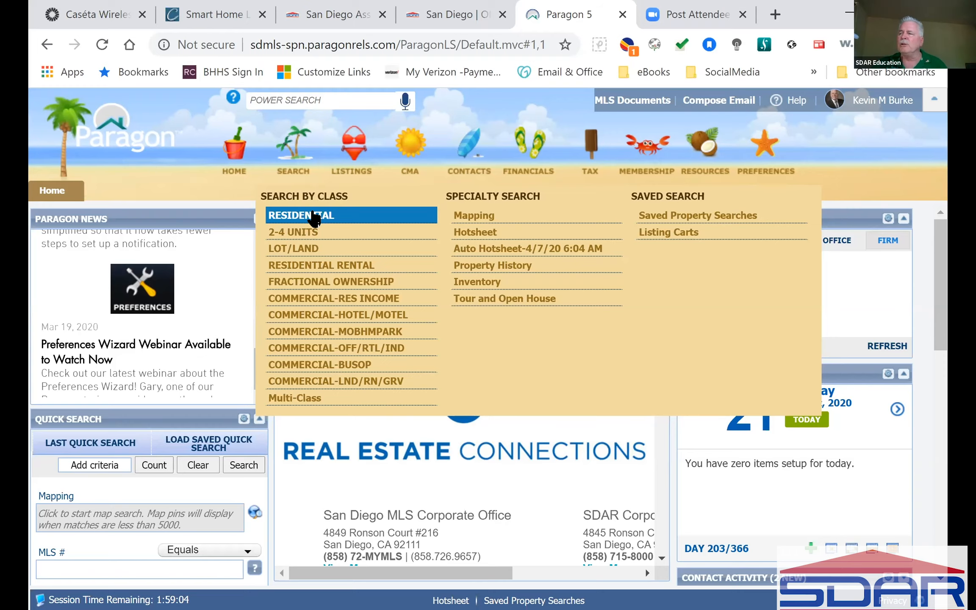
# Start a Residential search for DET - Detached in San Diego county, then open the styles lookup.
pyautogui.click(313, 216)
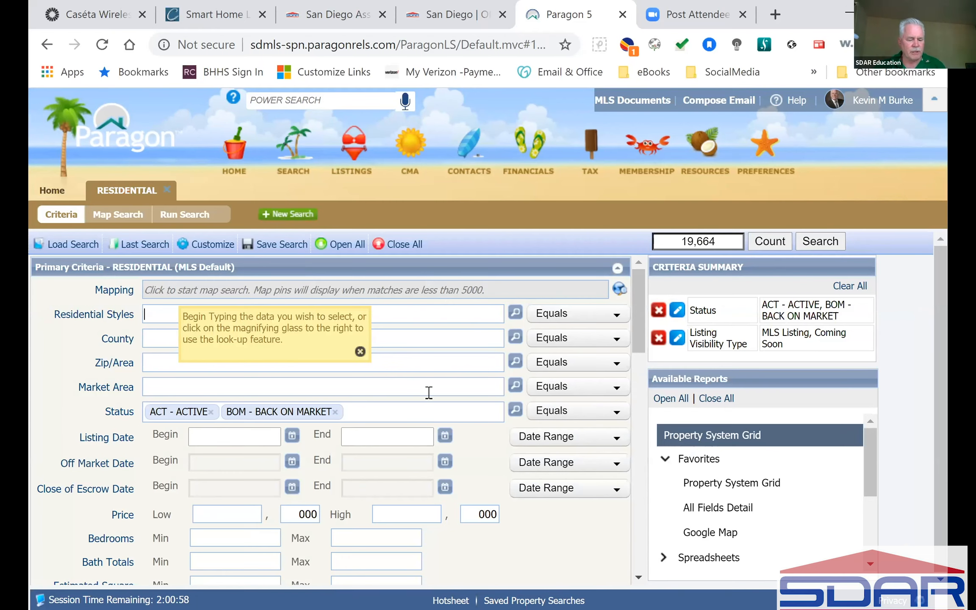
pyautogui.write('d')
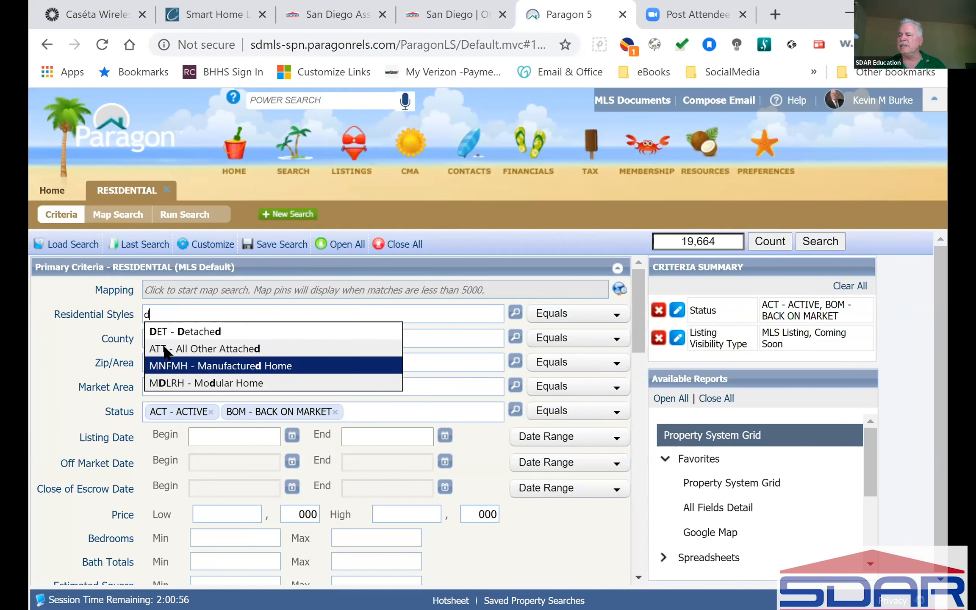
pyautogui.click(209, 331)
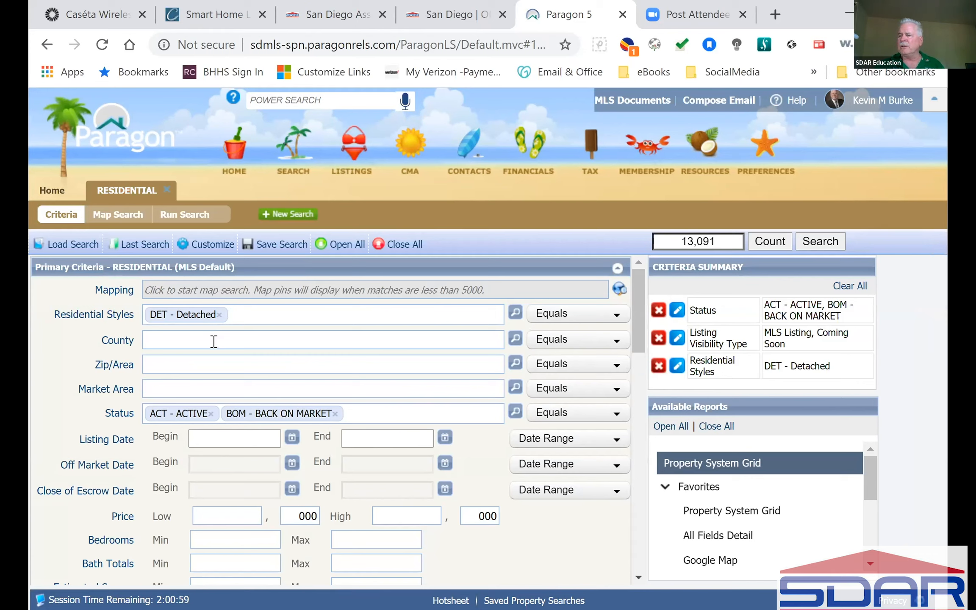
pyautogui.click(214, 341)
pyautogui.write('san')
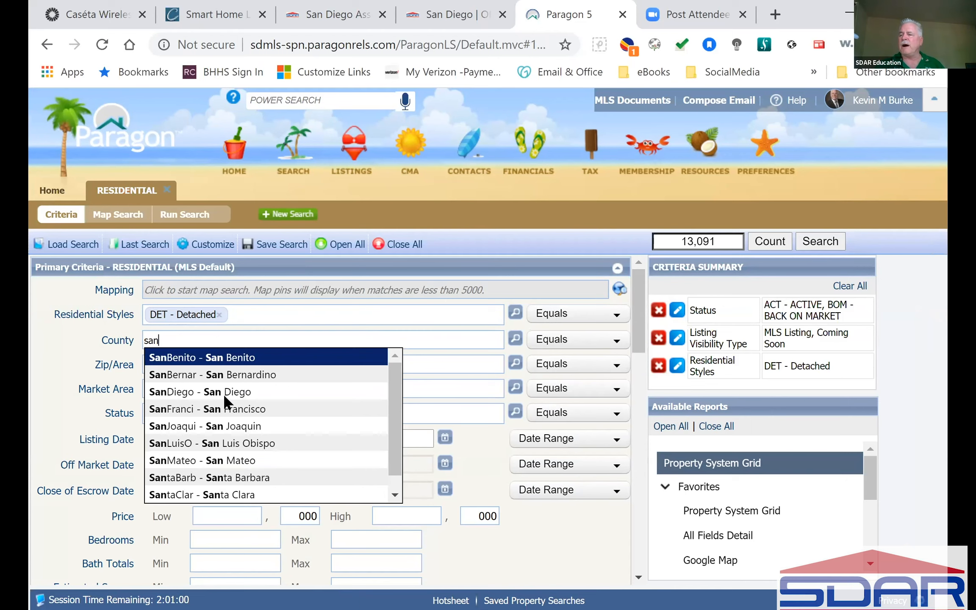
pyautogui.click(225, 394)
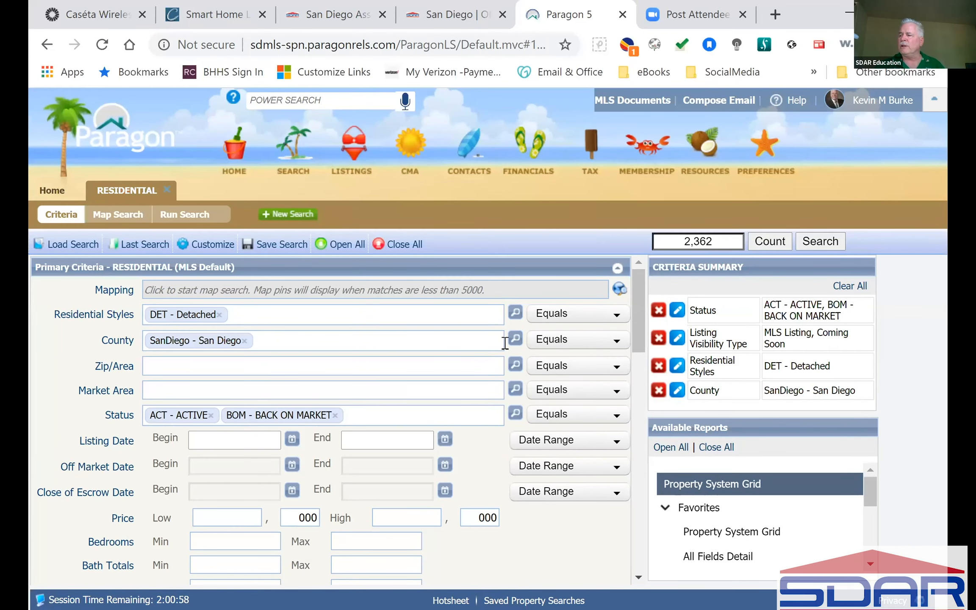
pyautogui.click(516, 312)
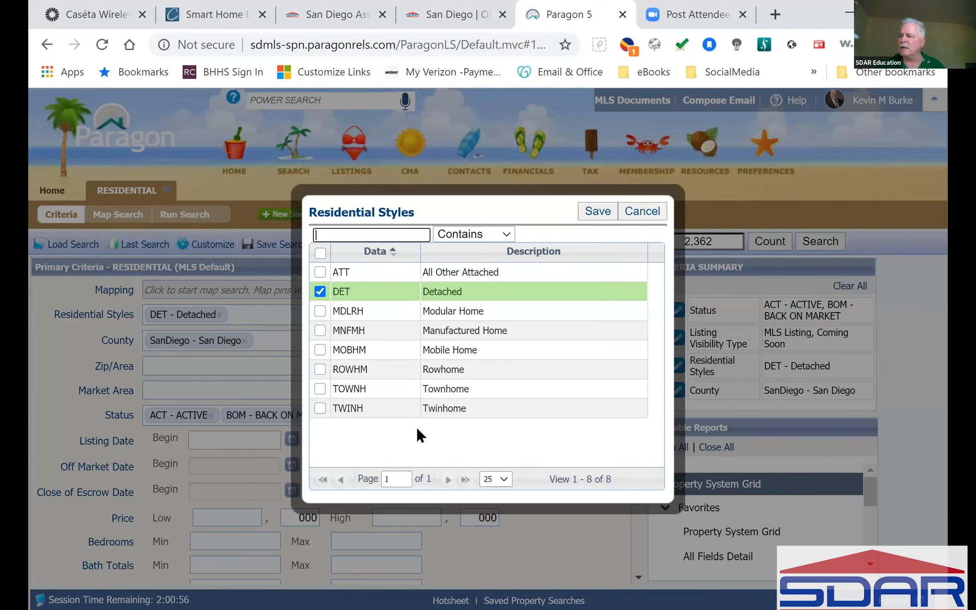
# Dismiss the styles list and switch Residential Styles to Not Equal To Detached, giving 1,995 listings.
pyautogui.click(647, 210)
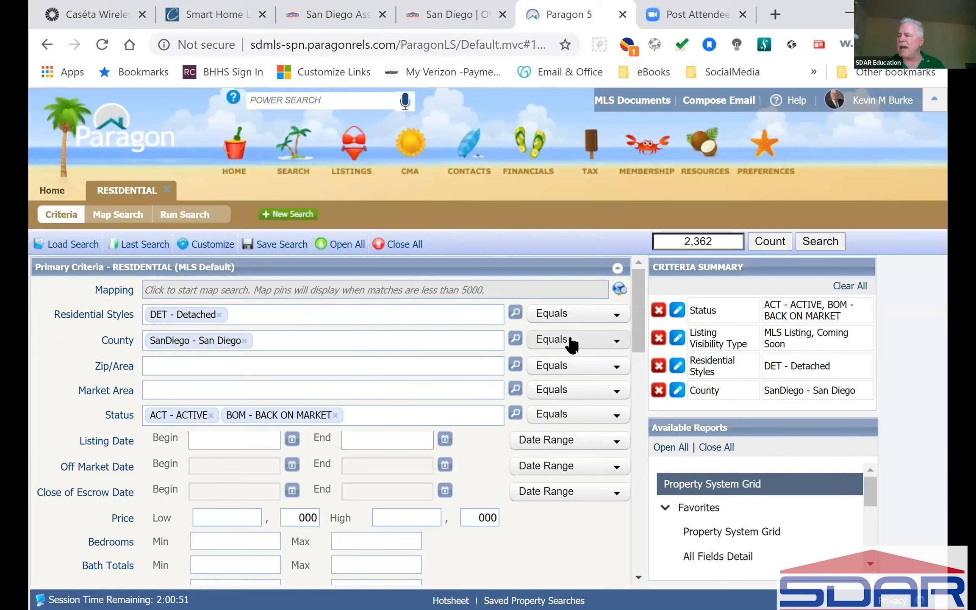
pyautogui.click(617, 315)
pyautogui.click(573, 334)
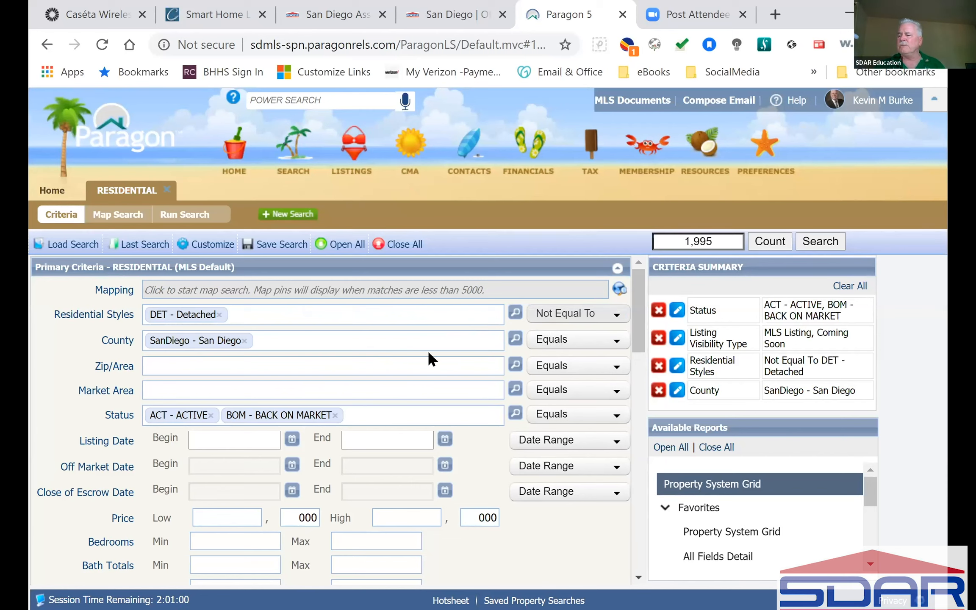
pyautogui.scroll(-10, 429, 354)
pyautogui.scroll(10, 428, 350)
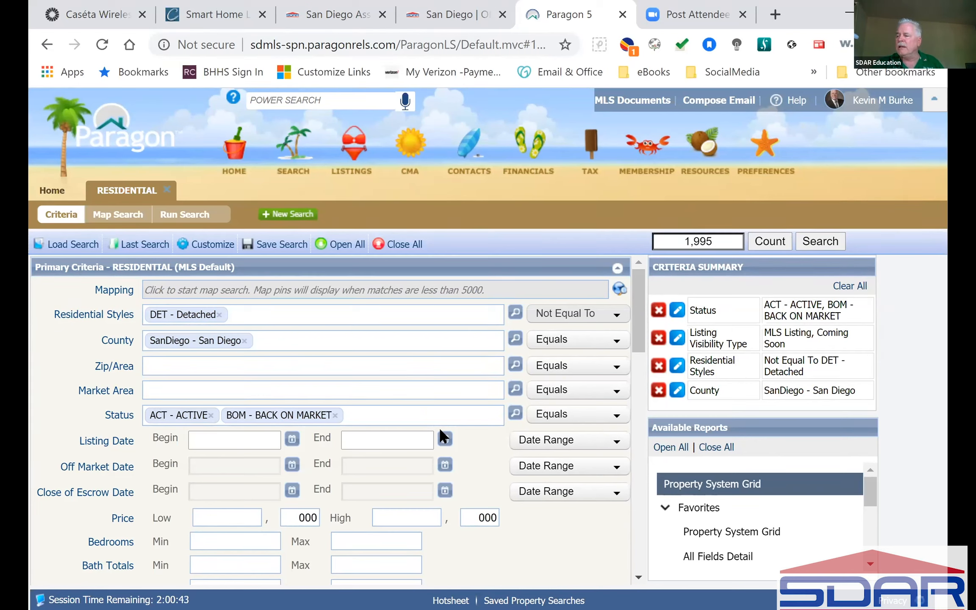
# Tick C - COMING SOON in the Status lookup and save it alongside Active and Back on Market.
pyautogui.click(516, 408)
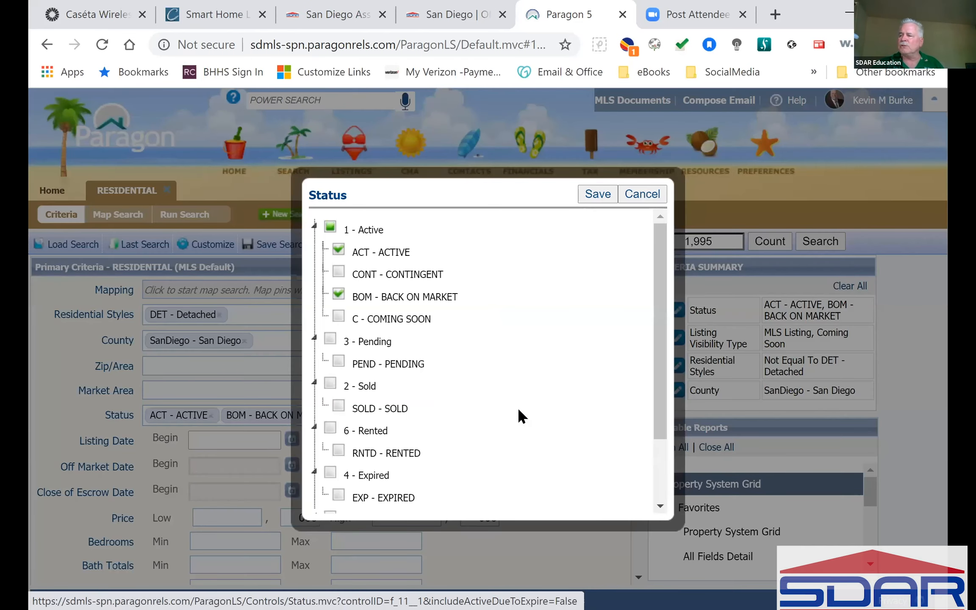
pyautogui.click(338, 317)
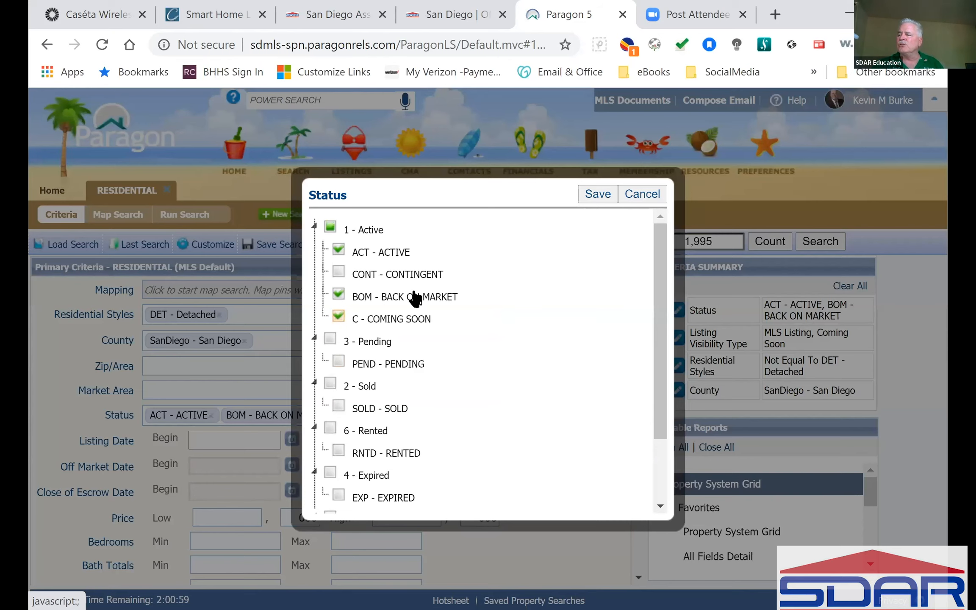
pyautogui.click(593, 194)
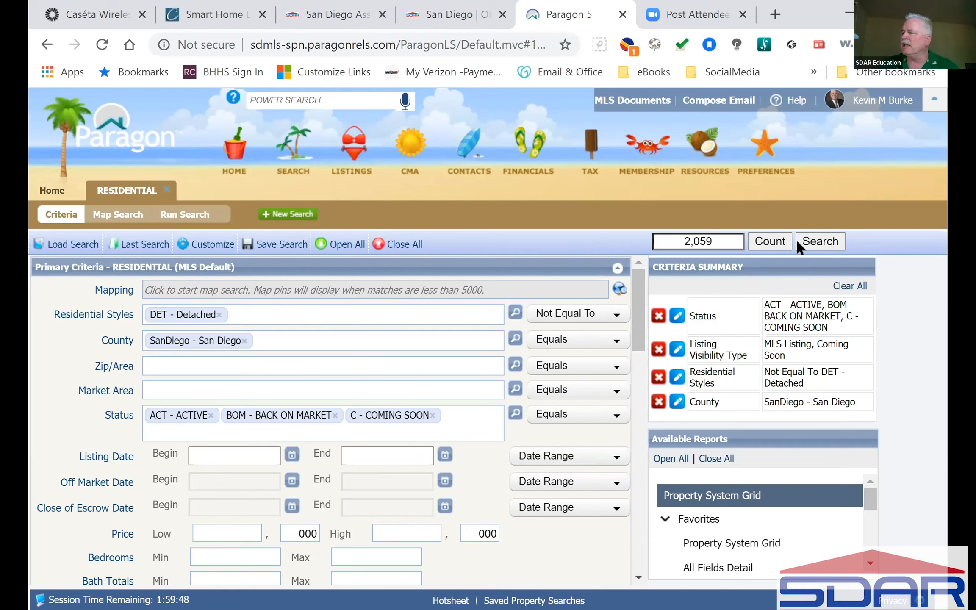
# Recount the listings and set the Residential Styles operator back to Equals Detached.
pyautogui.click(765, 241)
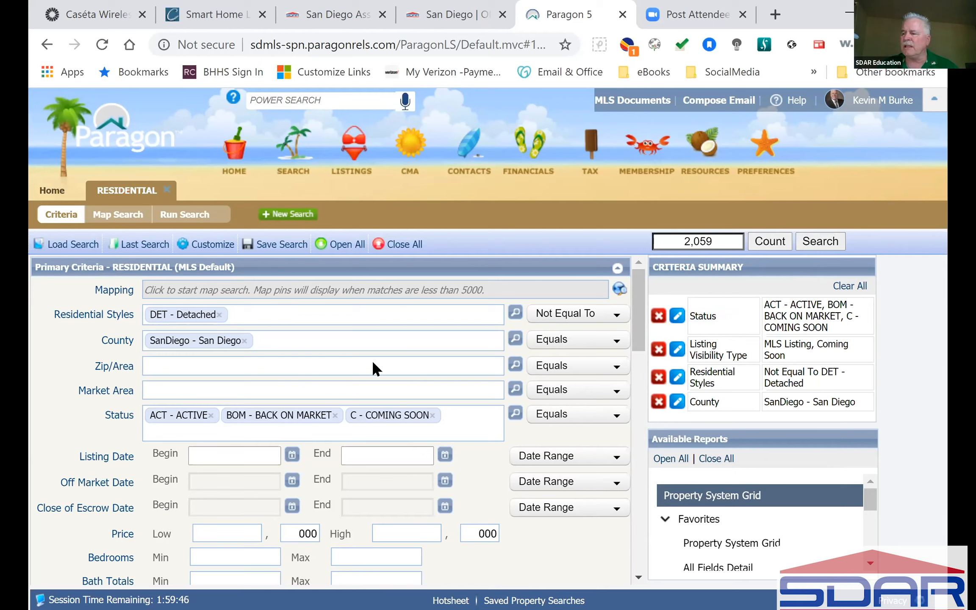
pyautogui.click(240, 366)
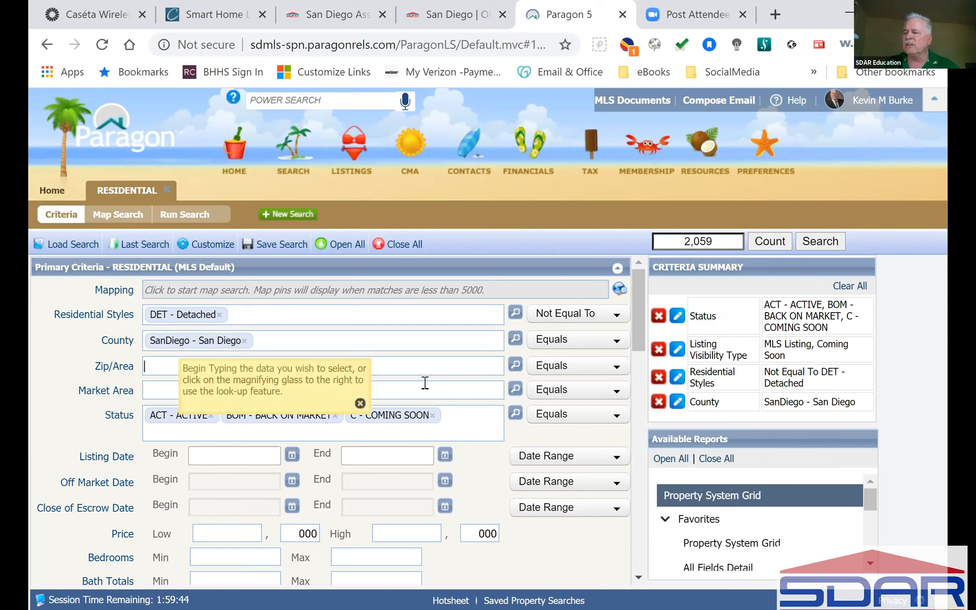
pyautogui.click(618, 317)
pyautogui.click(562, 333)
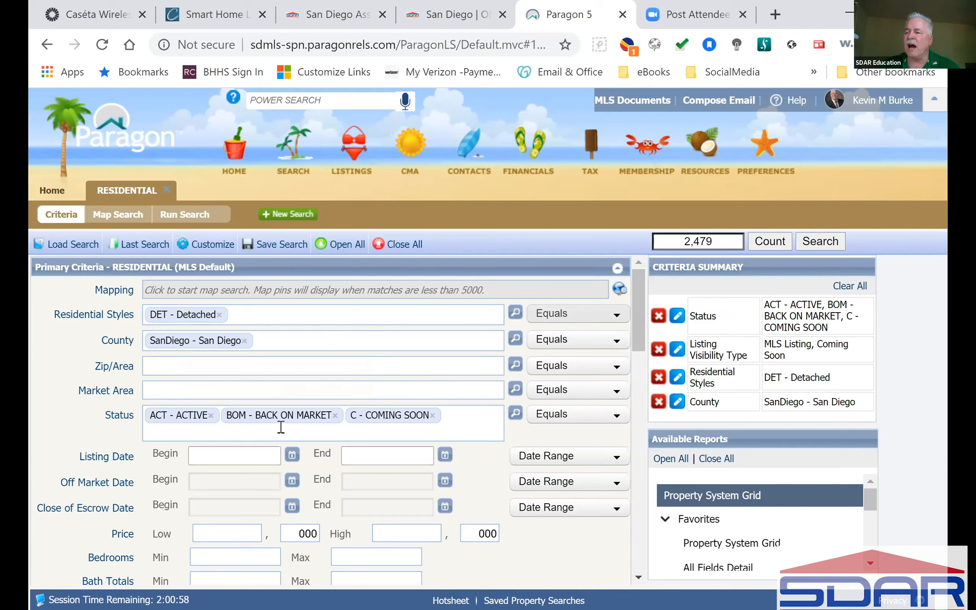
# Add '92014 - DEL MAR (92014)' to the Zip/Area criterion, narrowing the count to 54.
pyautogui.click(164, 376)
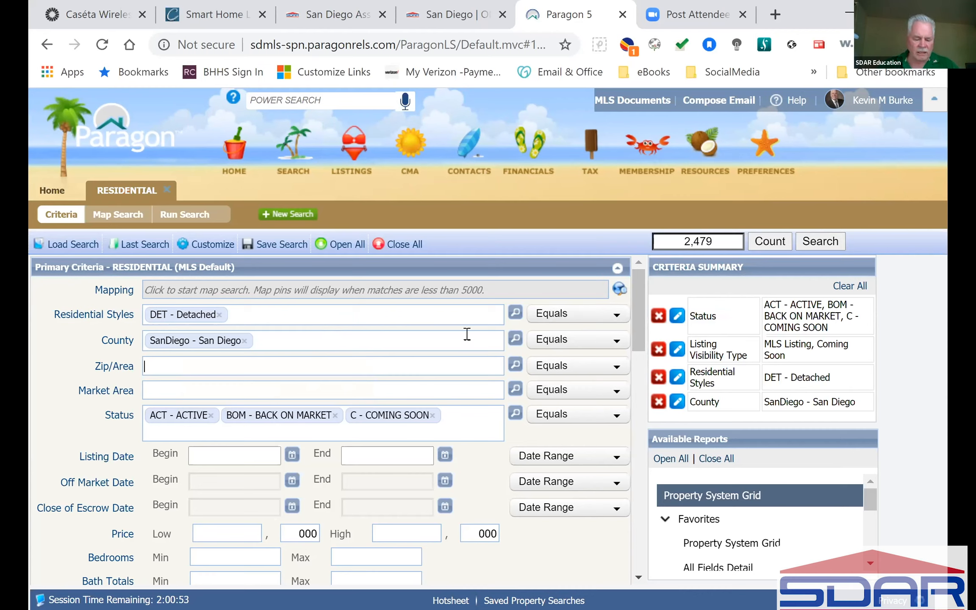
pyautogui.write('92014')
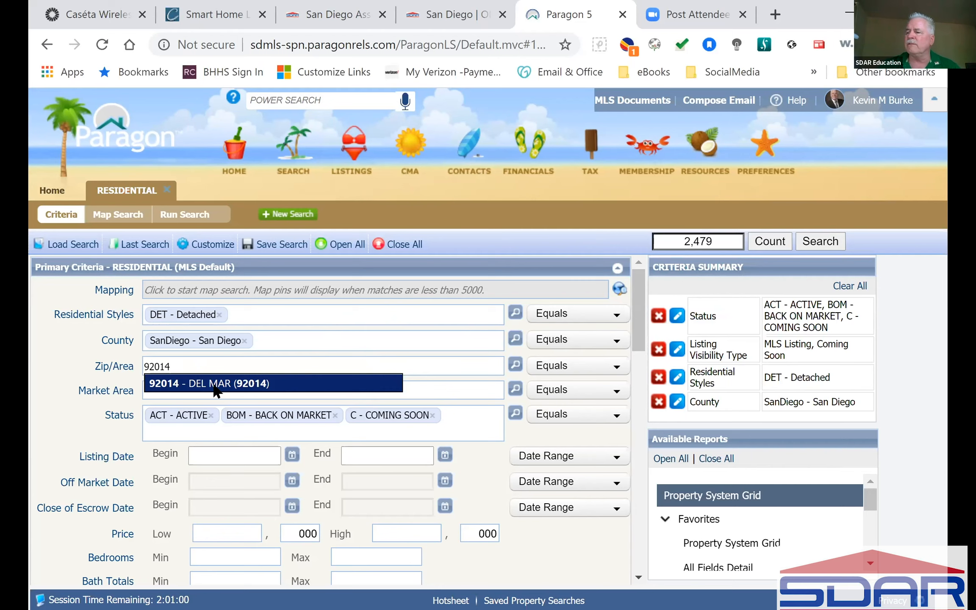
pyautogui.click(217, 386)
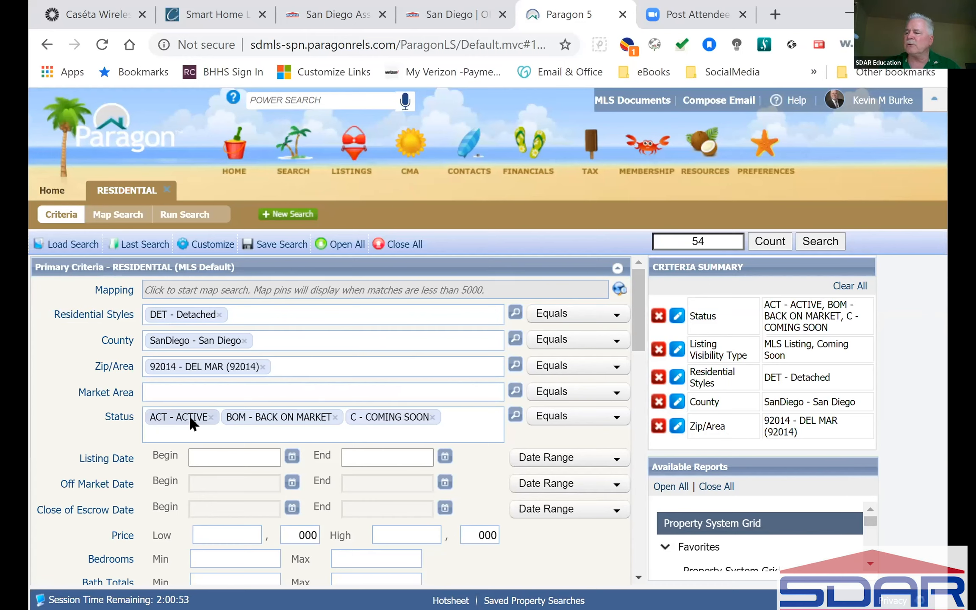
pyautogui.scroll(-4, 486, 411)
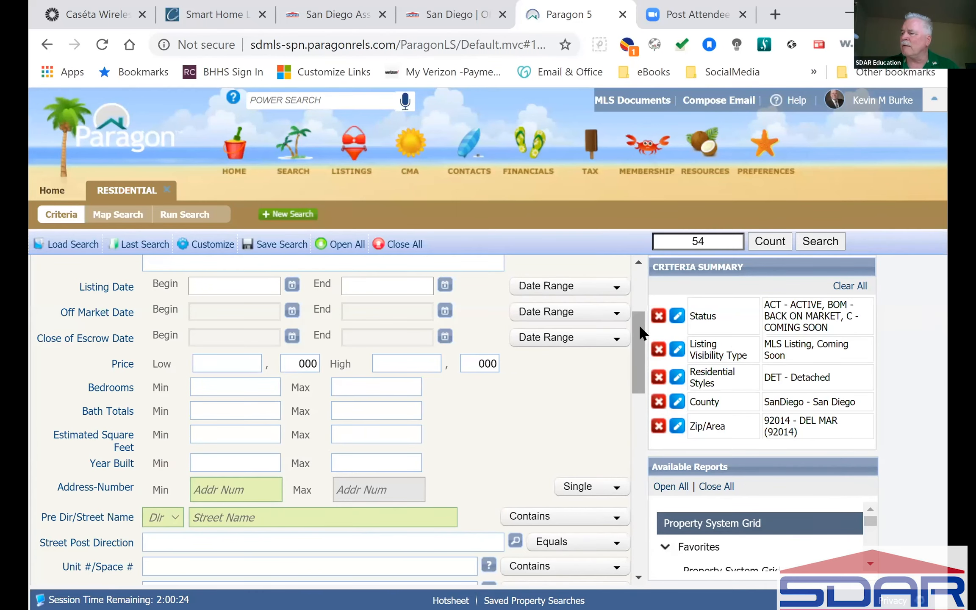
pyautogui.click(643, 288)
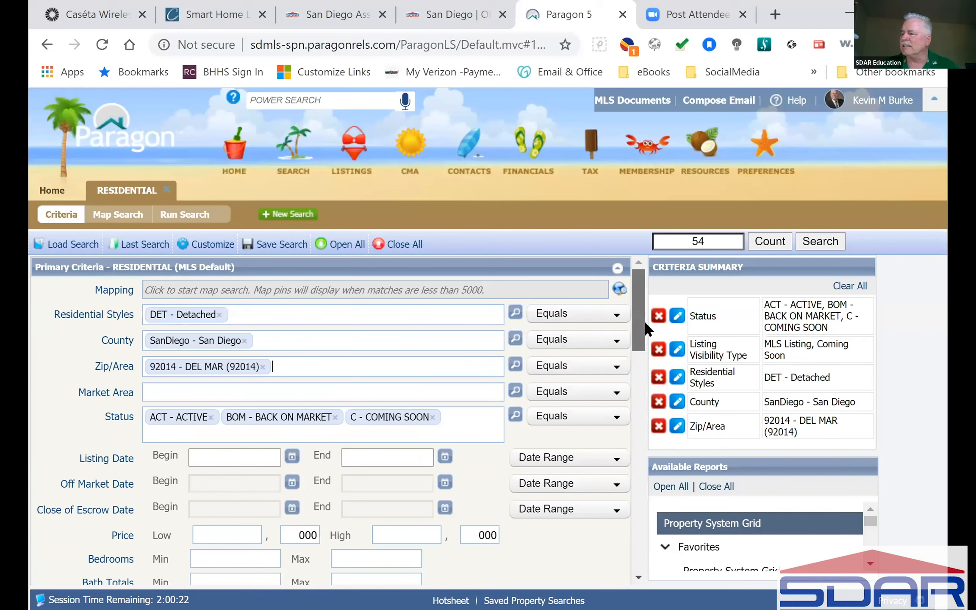
pyautogui.scroll(-1, 644, 320)
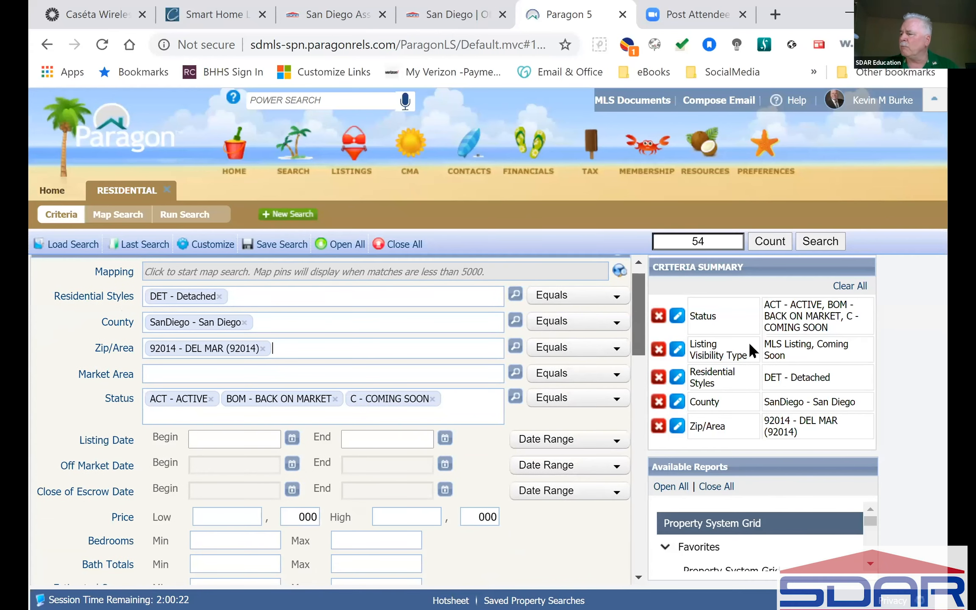
pyautogui.moveTo(749, 344); pyautogui.dragTo(777, 374)
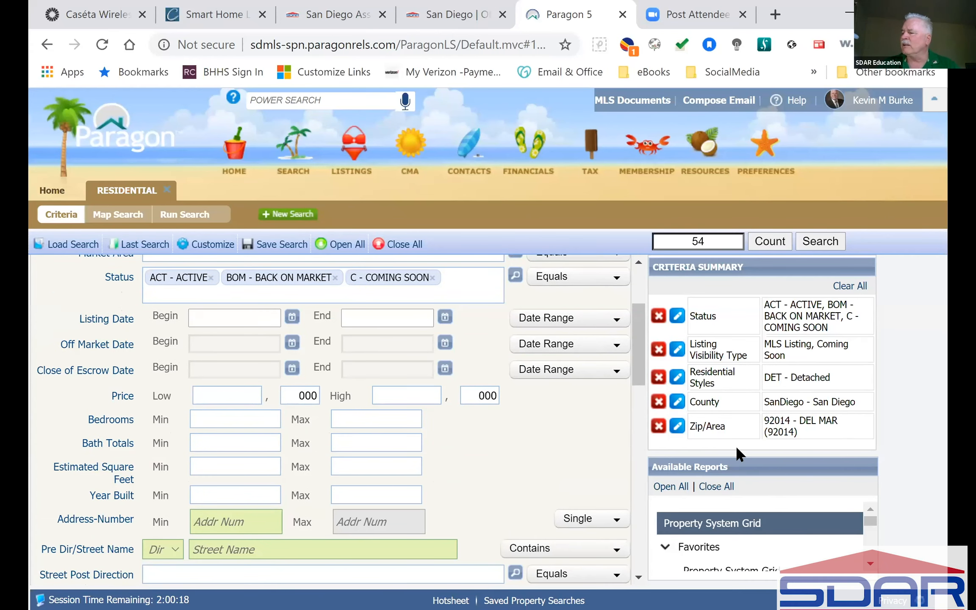
# Add '92130 - CARMEL VALLEY (92130)' next to 92014 in Zip/Area, raising the count to 123.
pyautogui.click(677, 426)
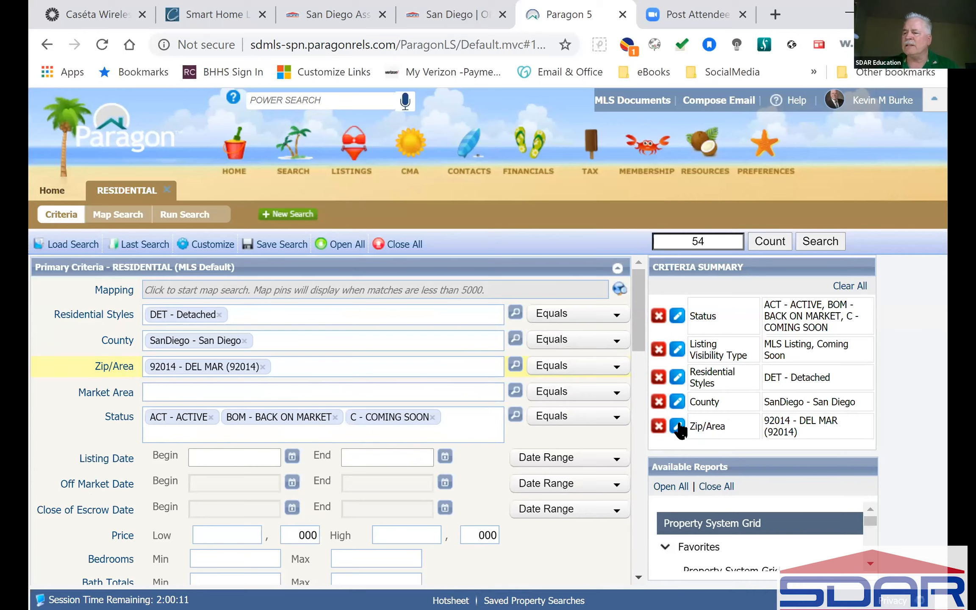
pyautogui.write('92130')
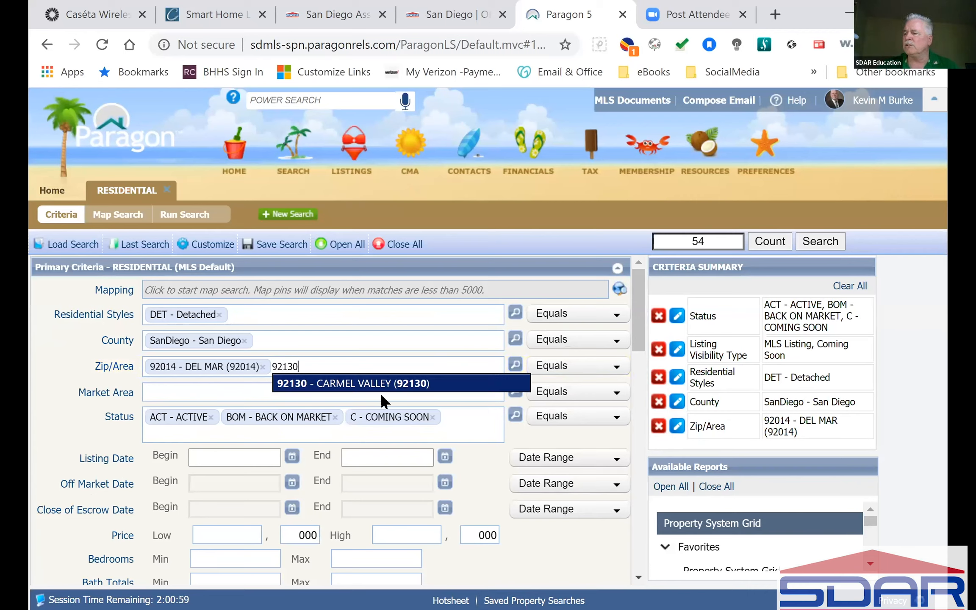
pyautogui.click(364, 384)
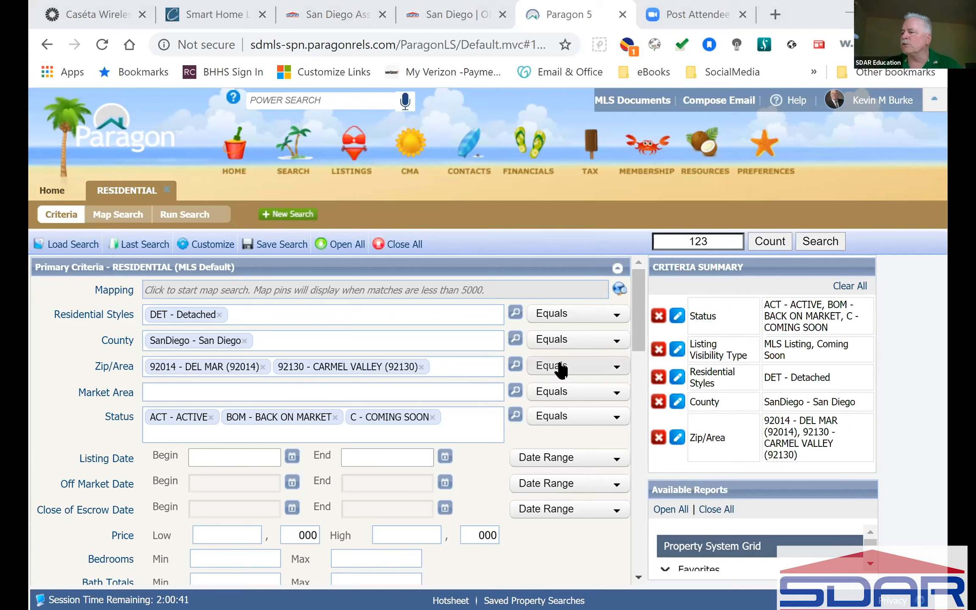
# Switch the Residential Styles operator to Not Equal To.
pyautogui.click(619, 317)
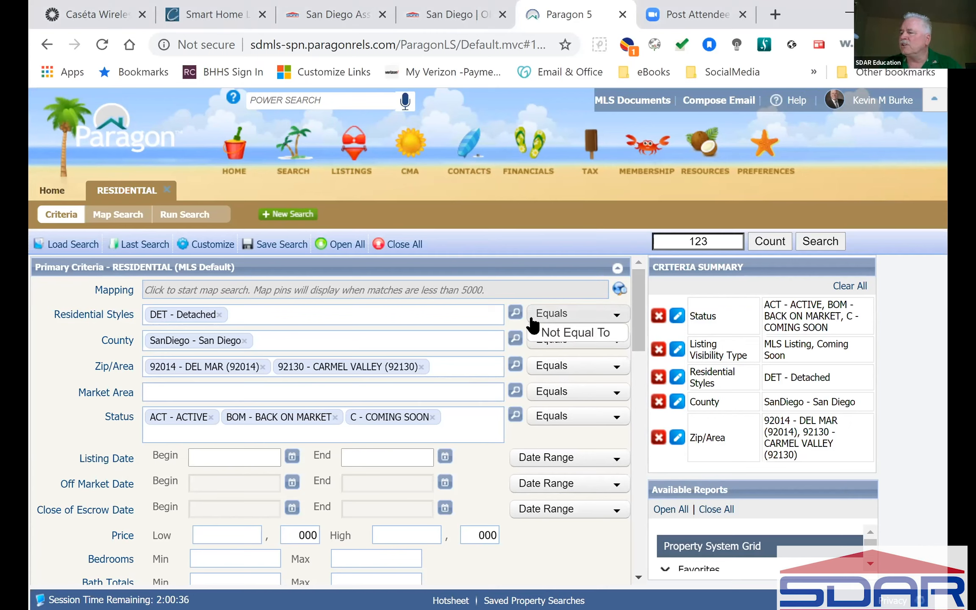
pyautogui.click(373, 312)
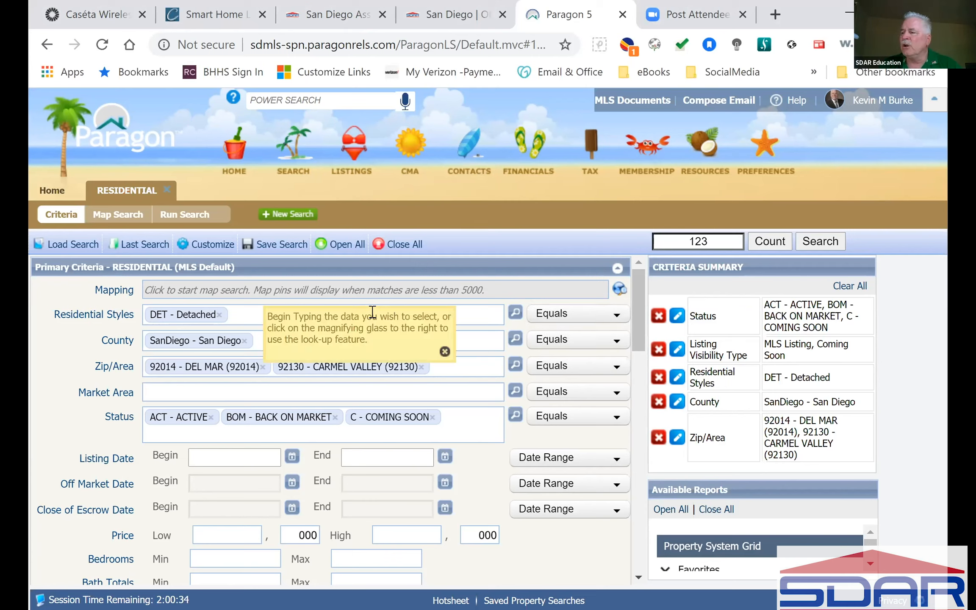
pyautogui.click(556, 322)
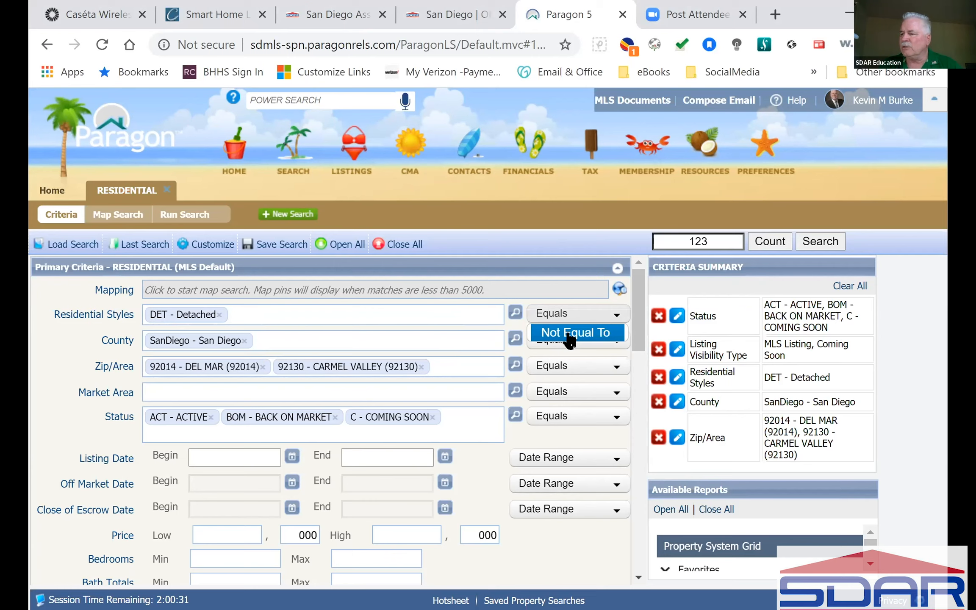
pyautogui.click(570, 335)
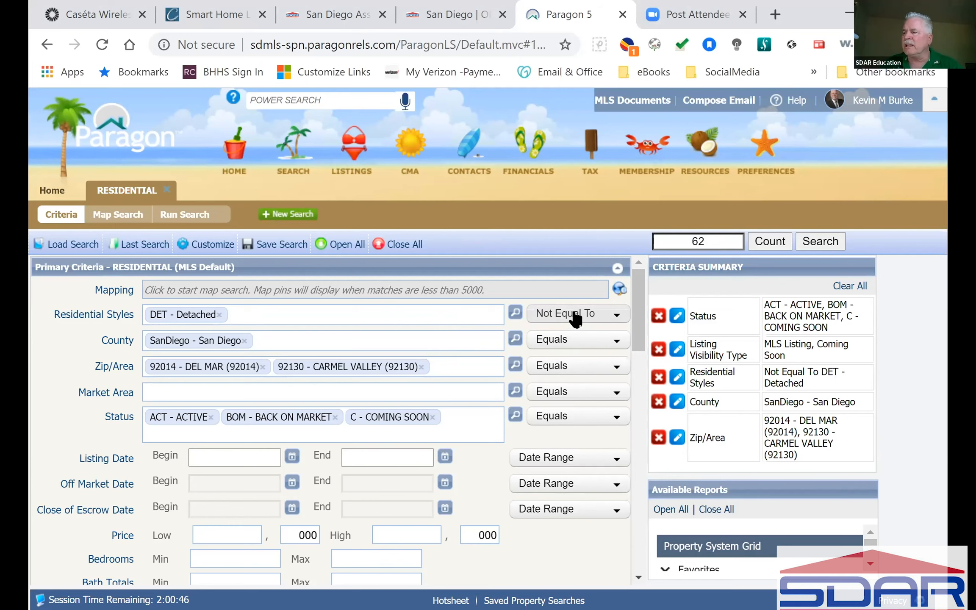
# Replace DET - Detached with ATT - All Other Attached in Residential Styles, giving 154 listings.
pyautogui.click(219, 315)
pyautogui.write('a')
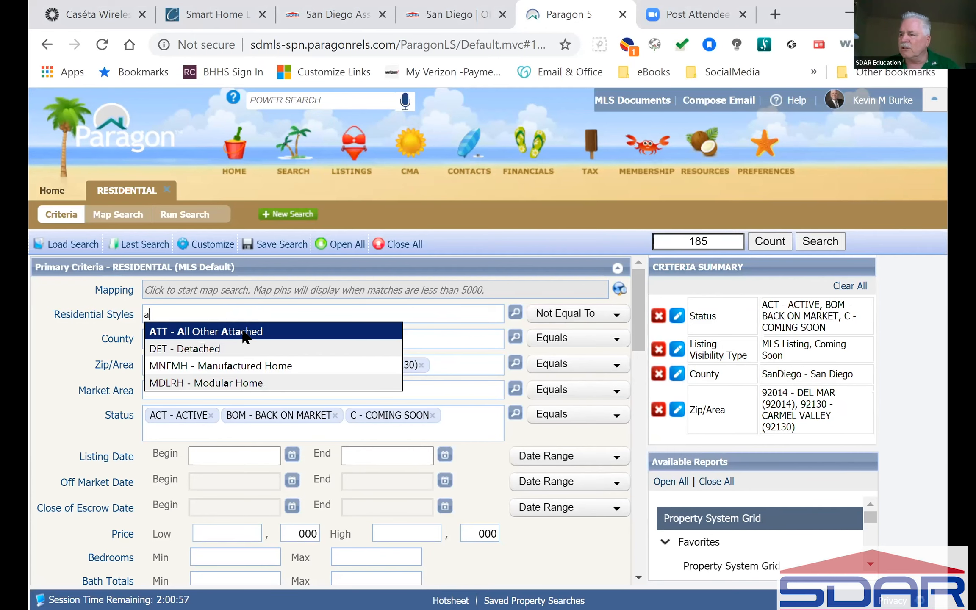
pyautogui.click(245, 332)
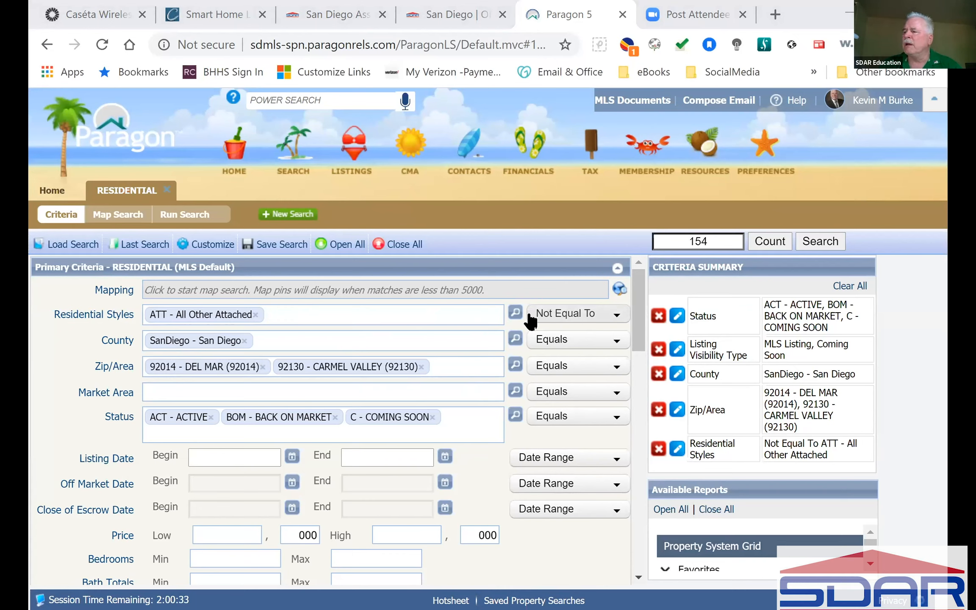
pyautogui.click(515, 313)
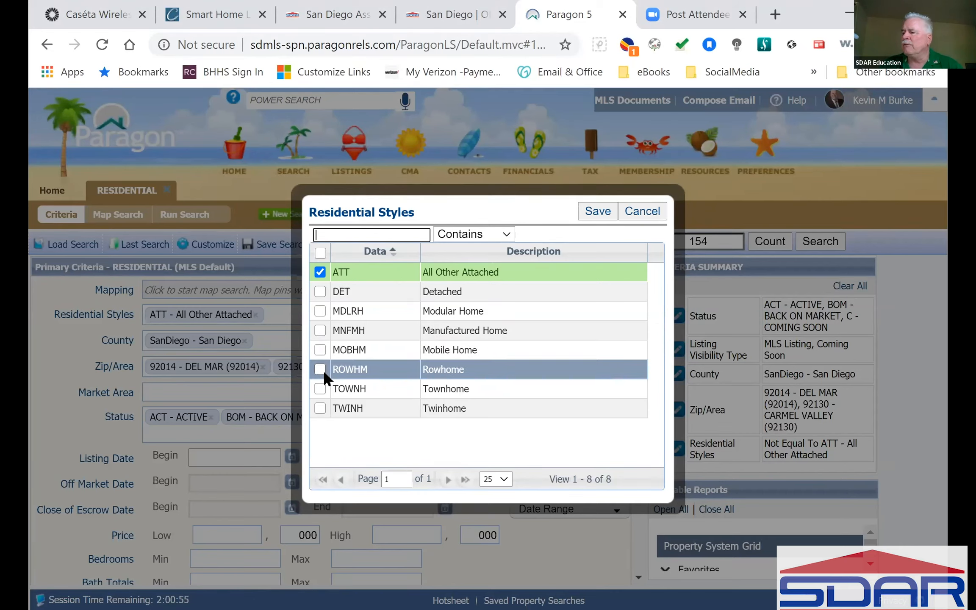
# Tick TOWNH - Townhome and TWINH - Twinhome in the Residential Styles lookup and save.
pyautogui.click(320, 388)
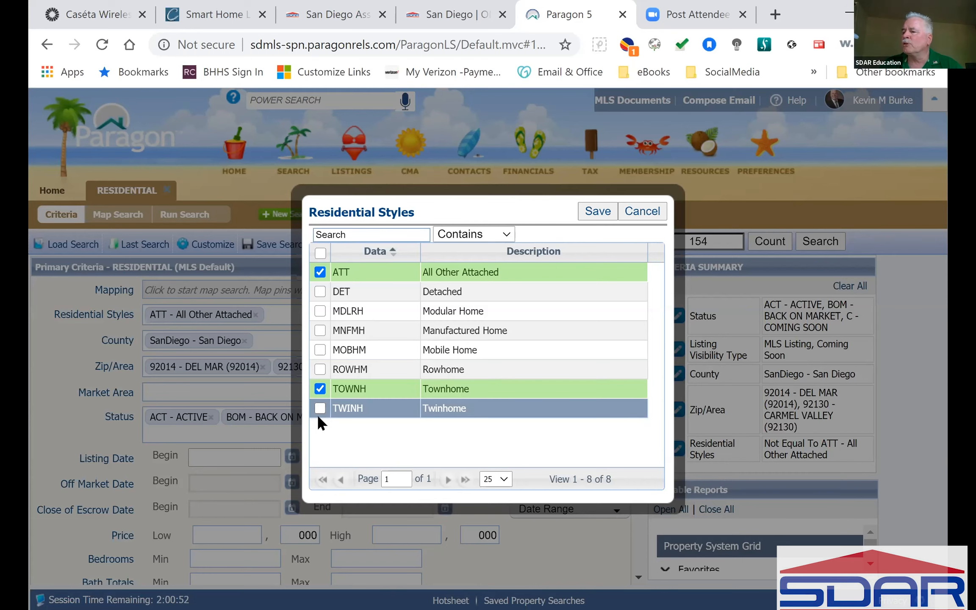
pyautogui.click(337, 406)
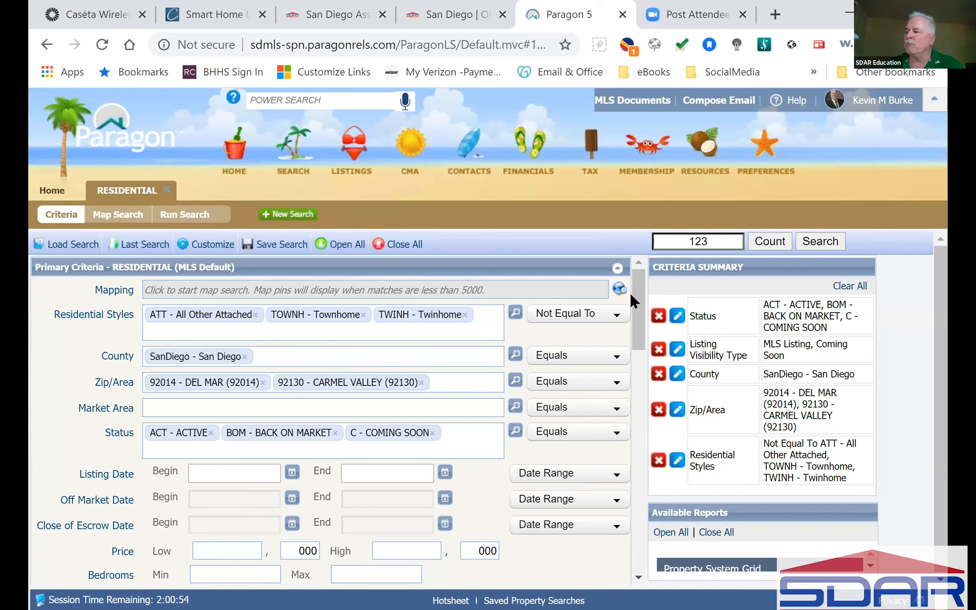
pyautogui.click(593, 314)
# Set the Residential Styles operator to Equals for ATT, TOWNH and TWINH, keeping 62 listings.
pyautogui.click(578, 334)
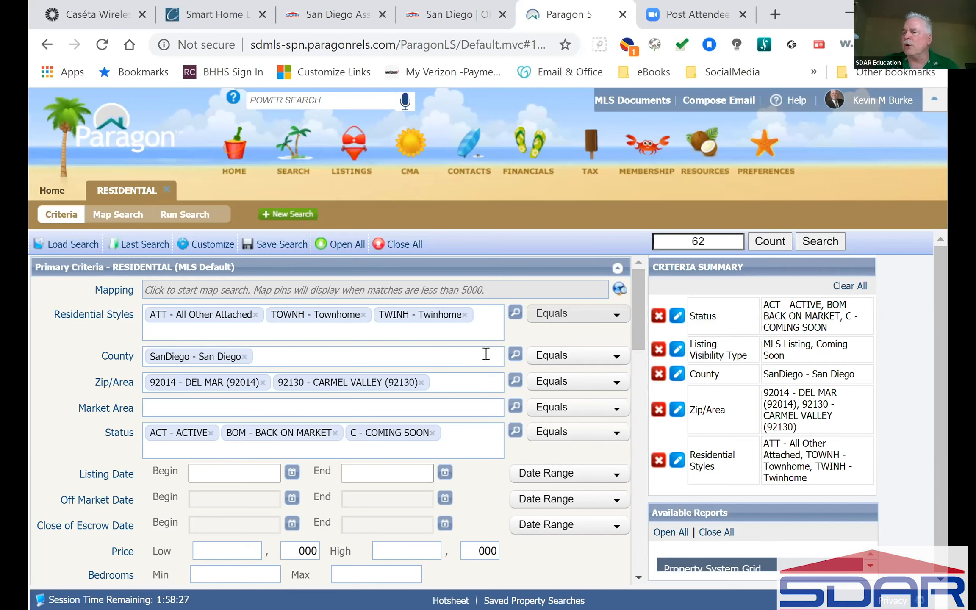
# Set the price range to 1000–1111 (thousands) and run the search, listing 7 properties.
pyautogui.scroll(-4, 484, 353)
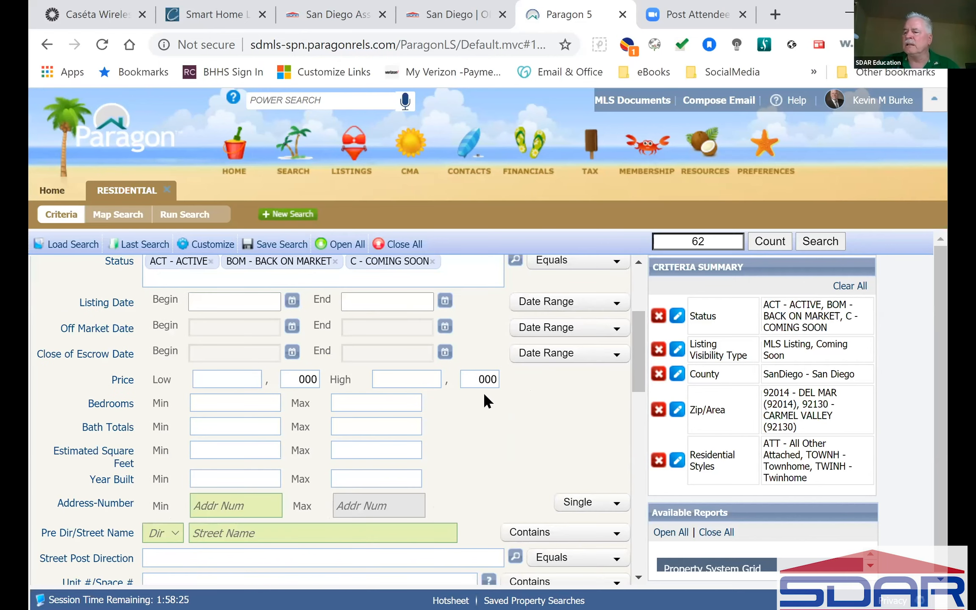
pyautogui.click(235, 379)
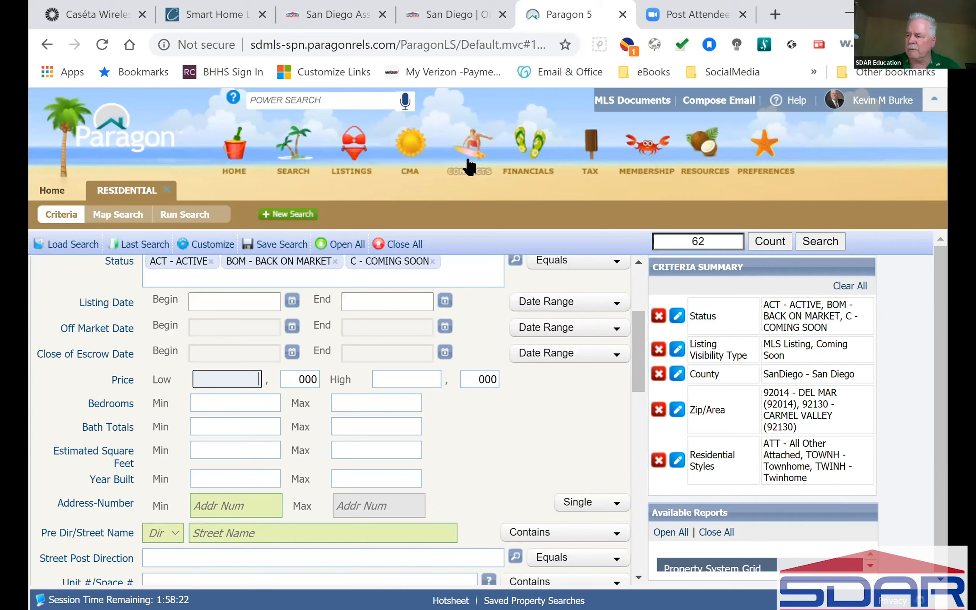
pyautogui.write('1000')
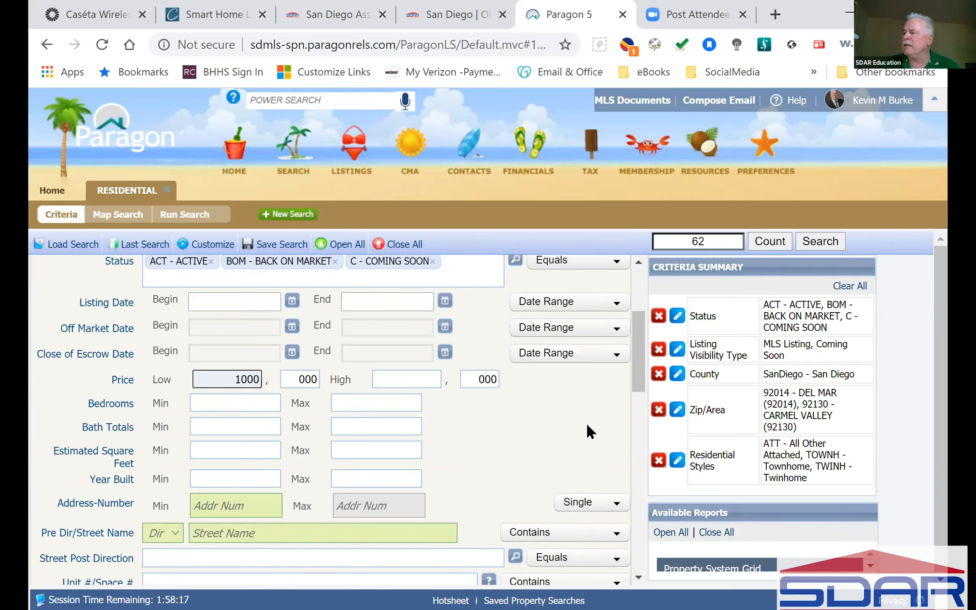
pyautogui.click(715, 242)
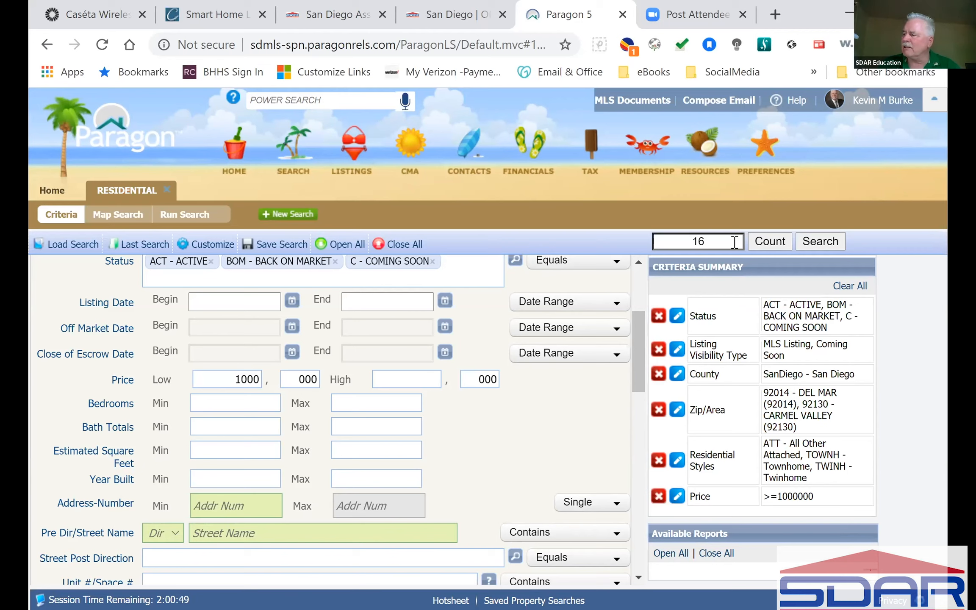
pyautogui.click(408, 375)
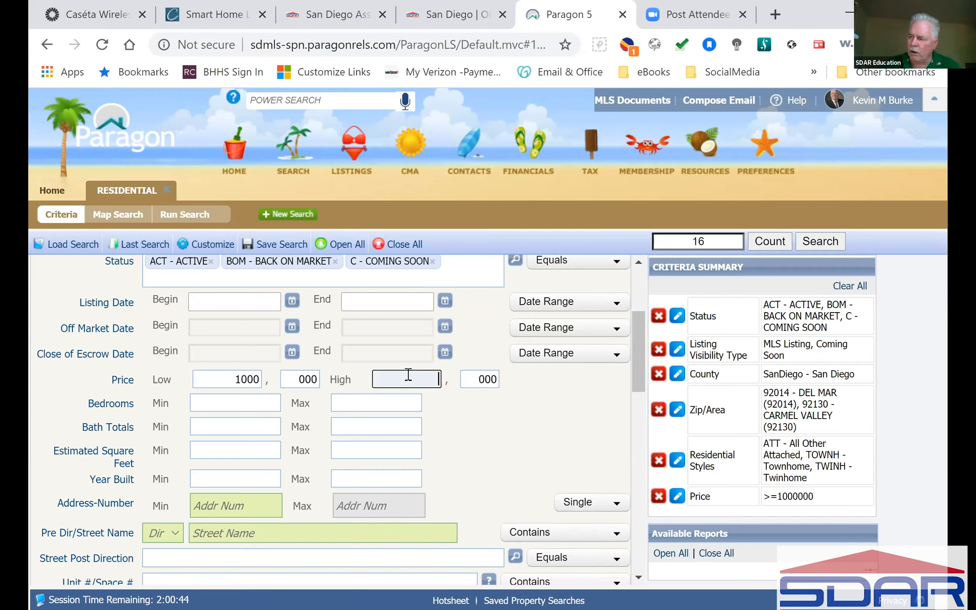
pyautogui.write('11')
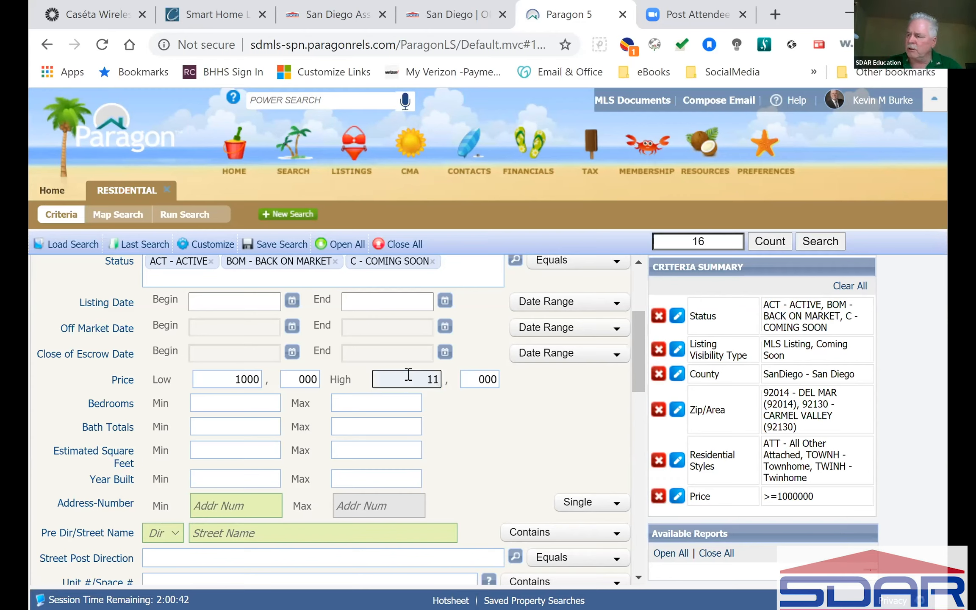
pyautogui.write('11')
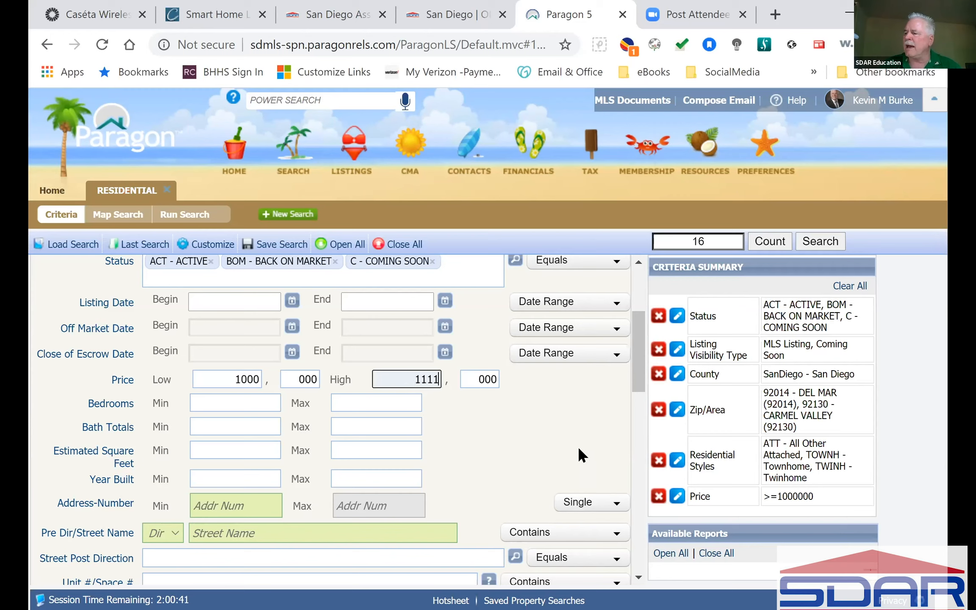
pyautogui.click(579, 449)
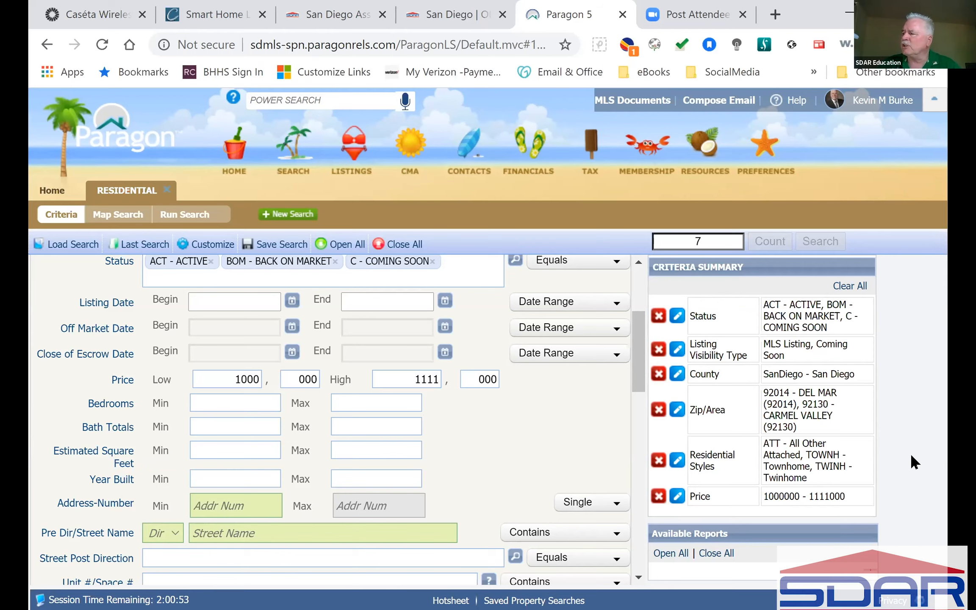
pyautogui.click(828, 242)
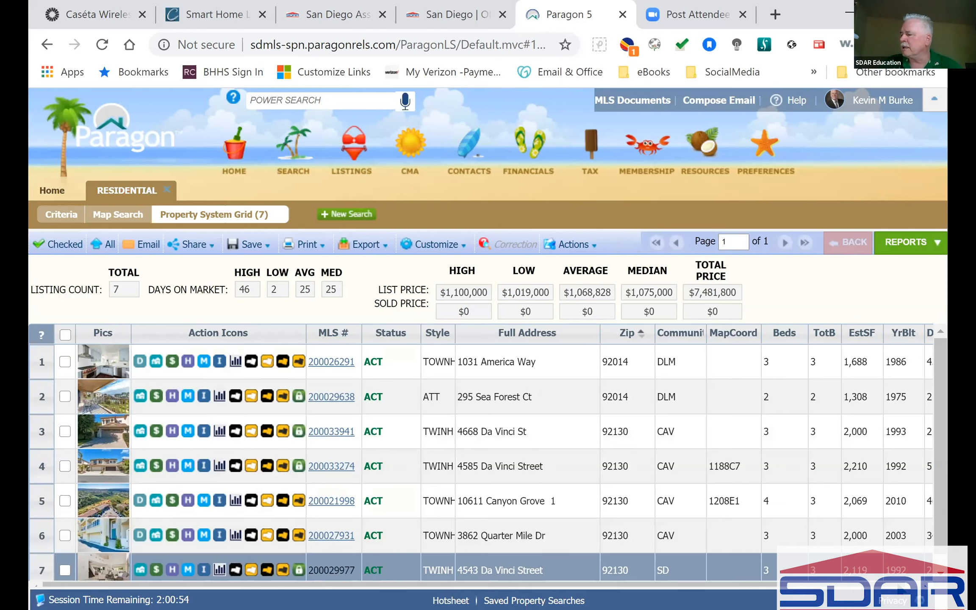
pyautogui.moveTo(885, 584); pyautogui.dragTo(898, 585)
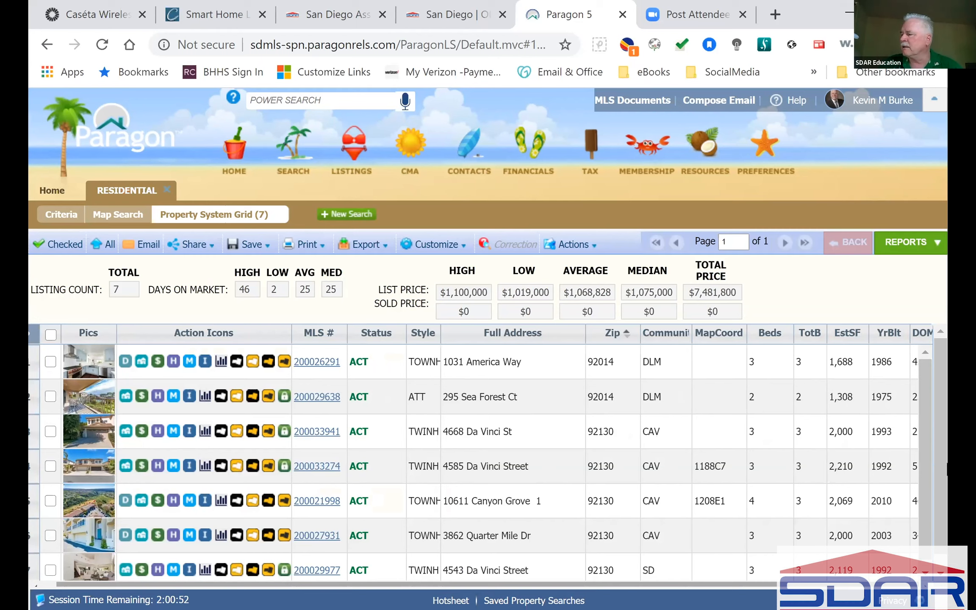
pyautogui.scroll(-1, 945, 468)
pyautogui.scroll(1, 561, 415)
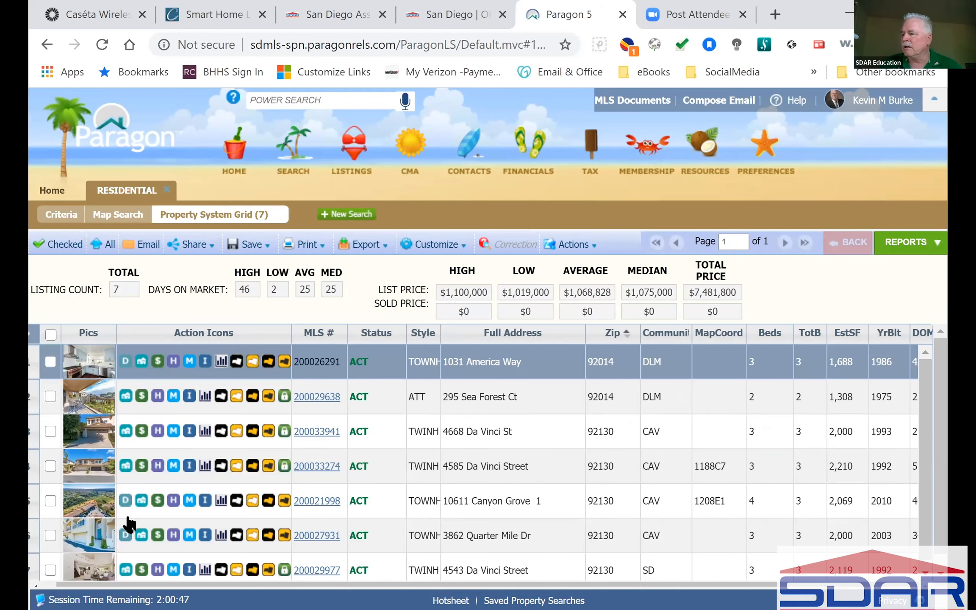
pyautogui.moveTo(129, 584); pyautogui.dragTo(115, 584)
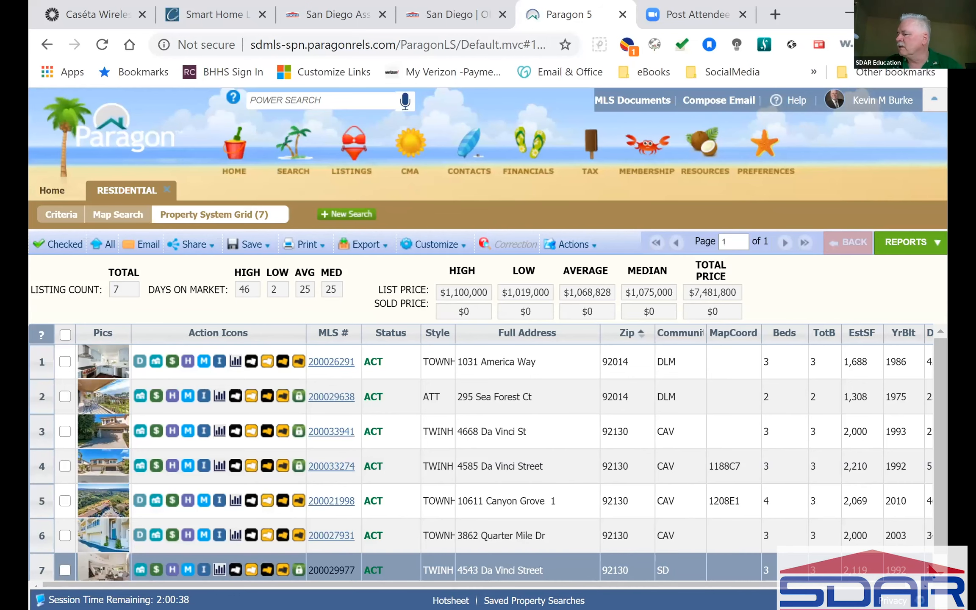
pyautogui.click(922, 584)
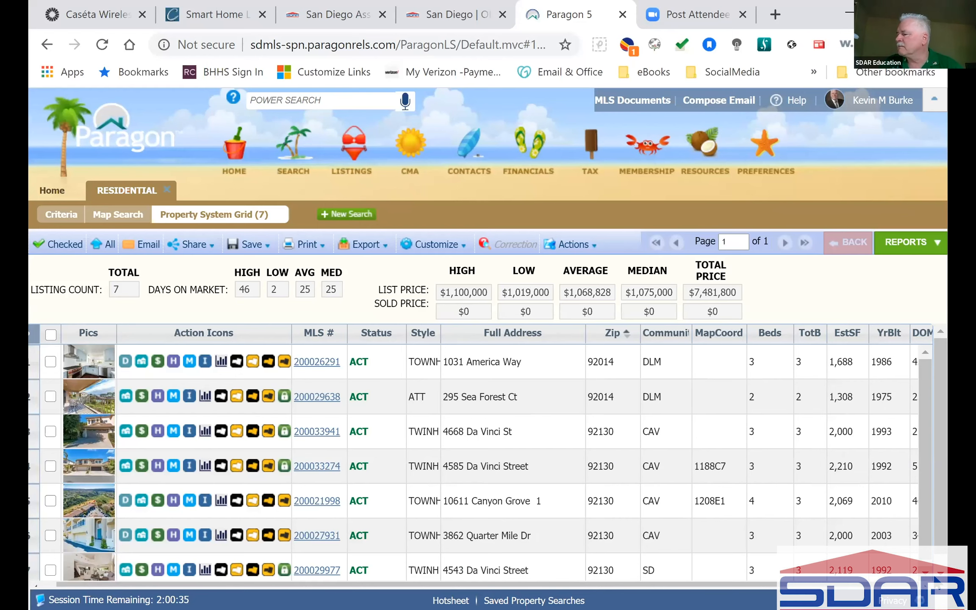
pyautogui.click(943, 568)
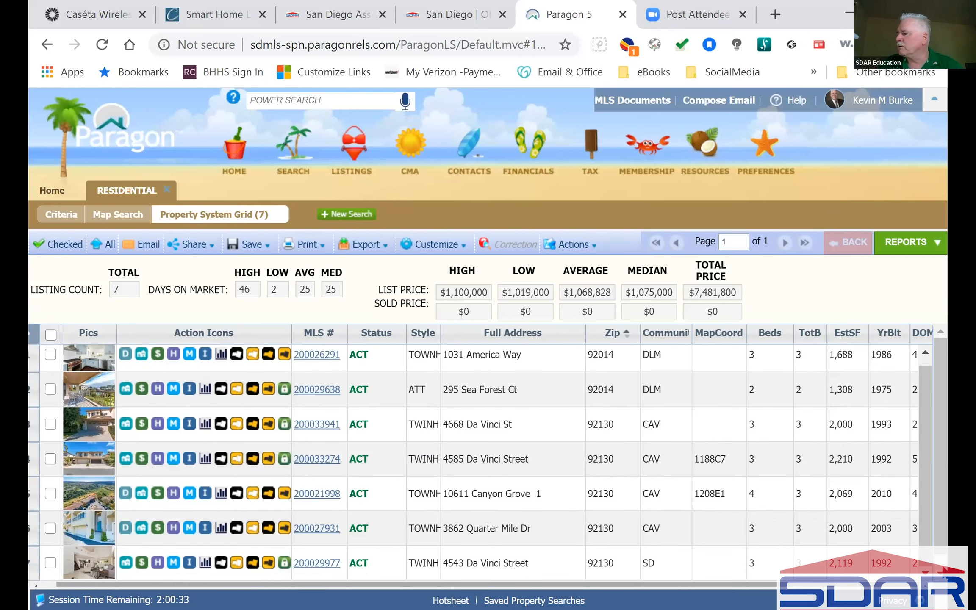
pyautogui.click(943, 570)
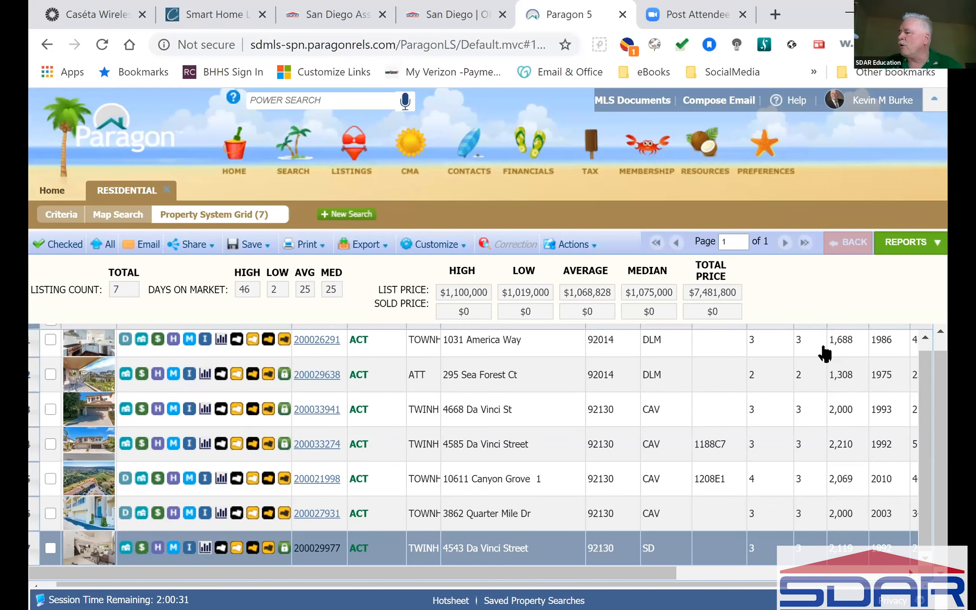
pyautogui.hscroll(5, 843, 528)
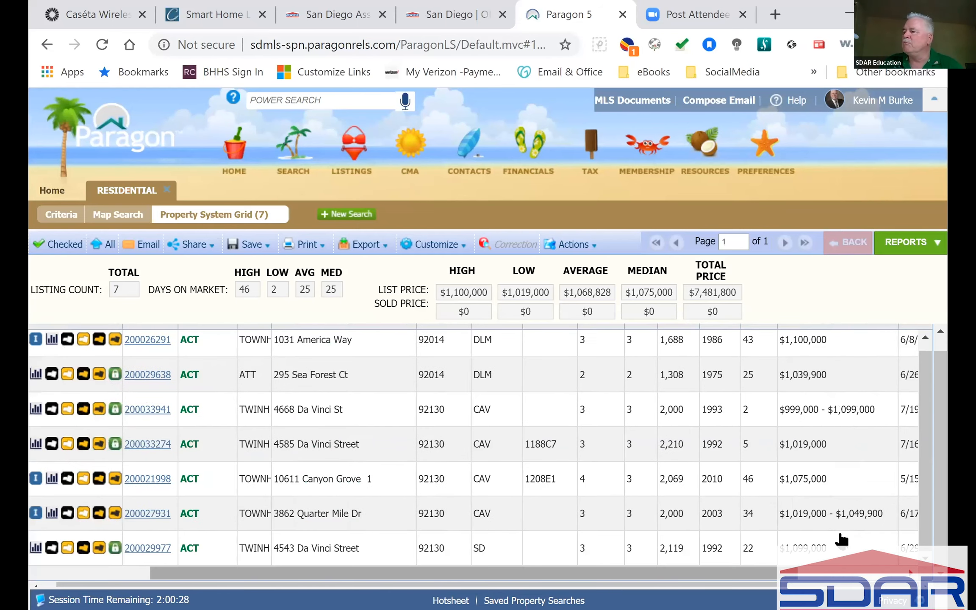
pyautogui.click(842, 538)
pyautogui.click(843, 471)
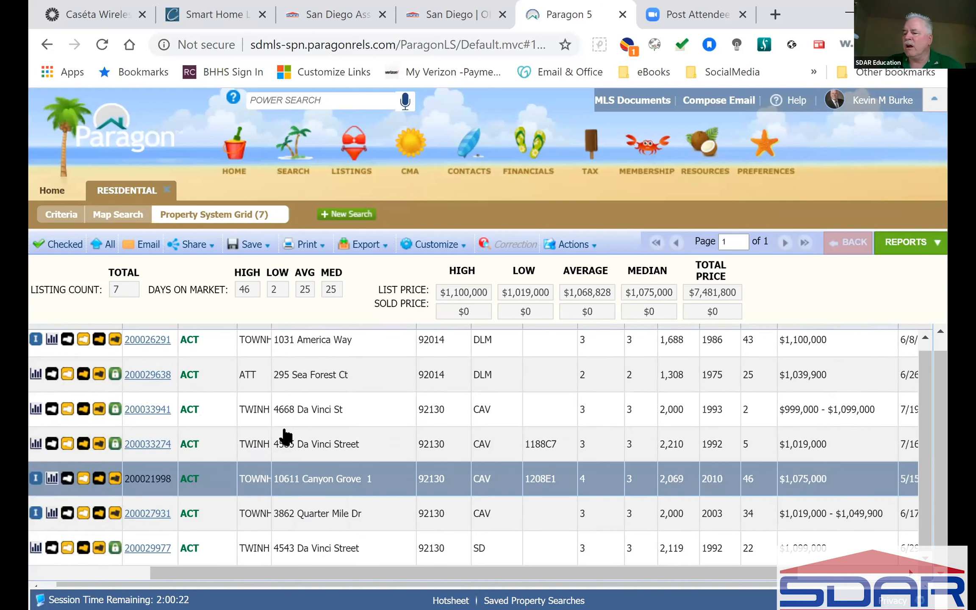
pyautogui.click(621, 462)
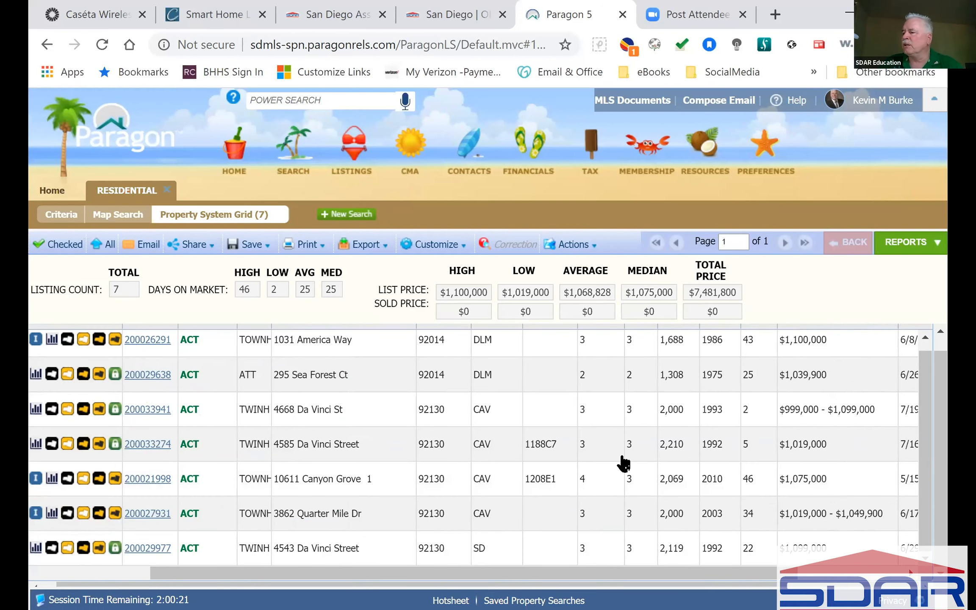
pyautogui.hscroll(-3, 615, 418)
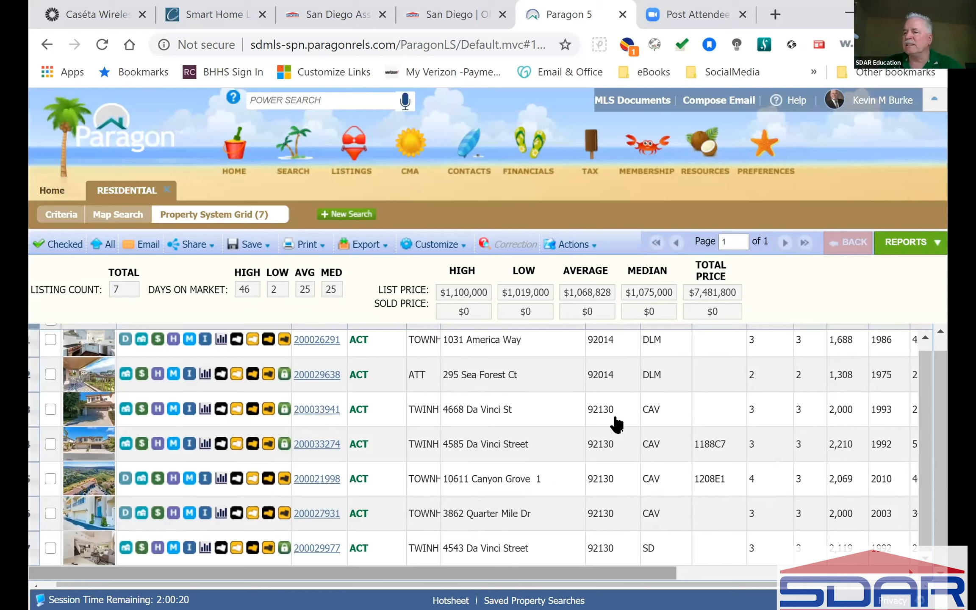
pyautogui.click(615, 419)
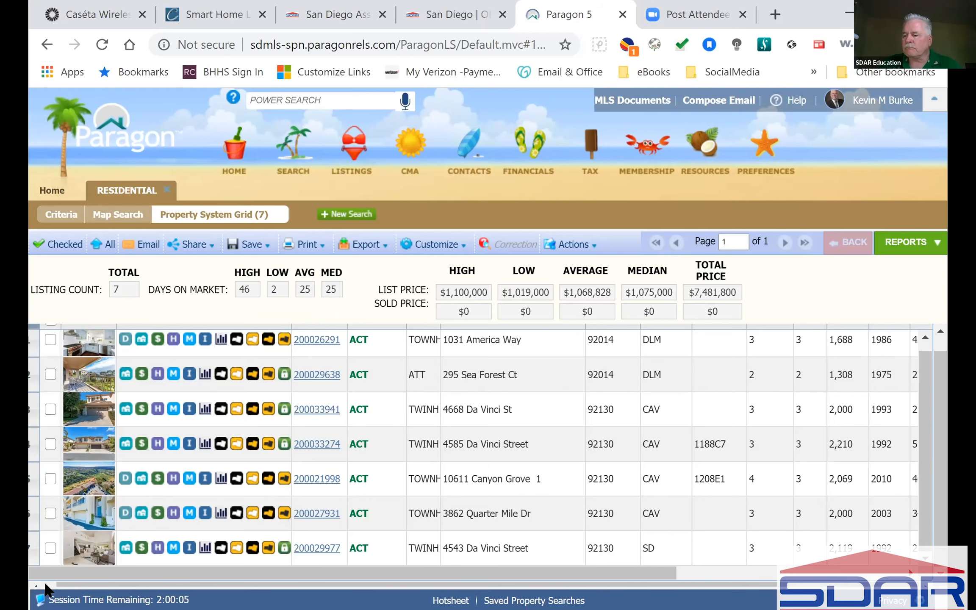
pyautogui.click(72, 575)
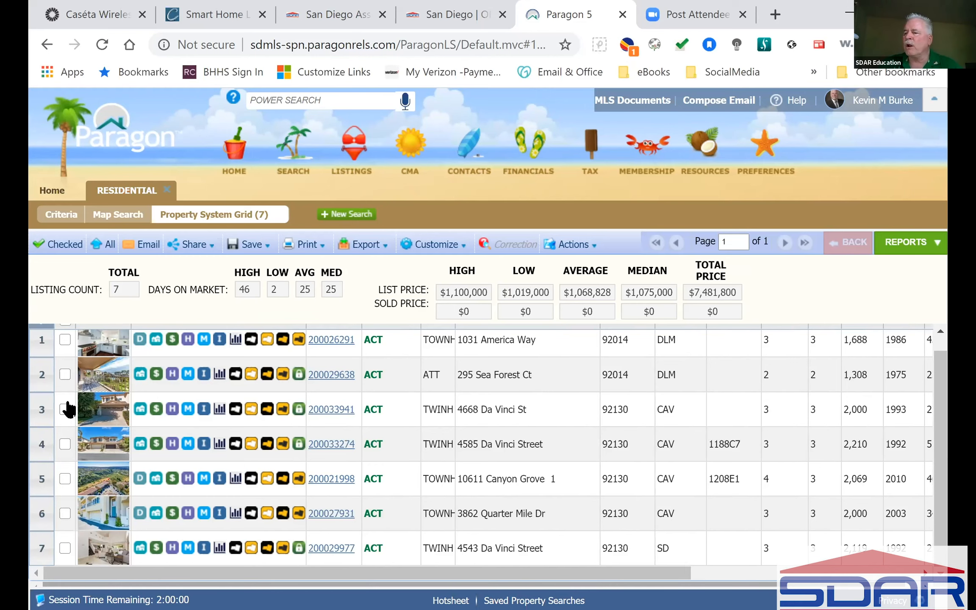
pyautogui.click(186, 368)
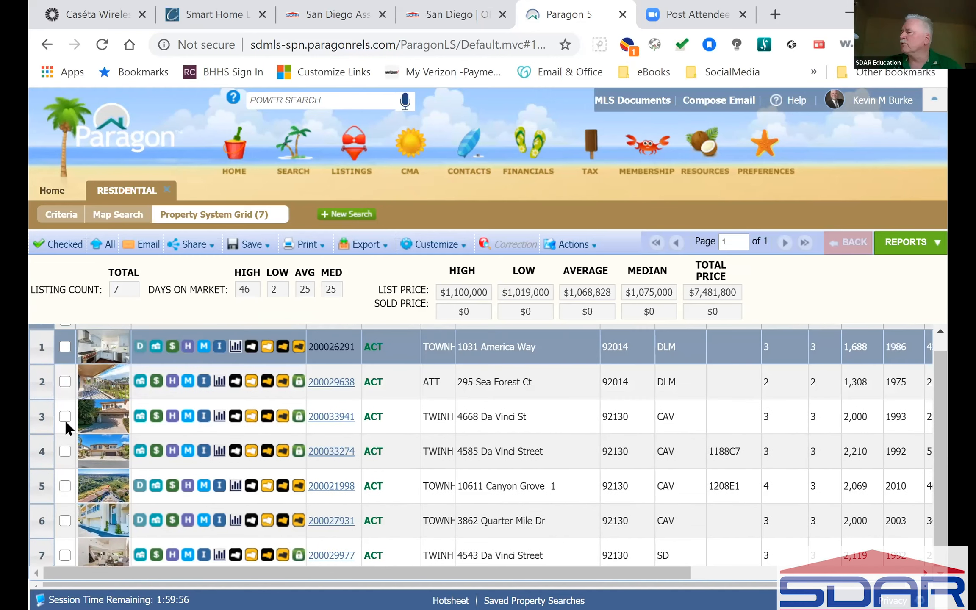
pyautogui.click(914, 250)
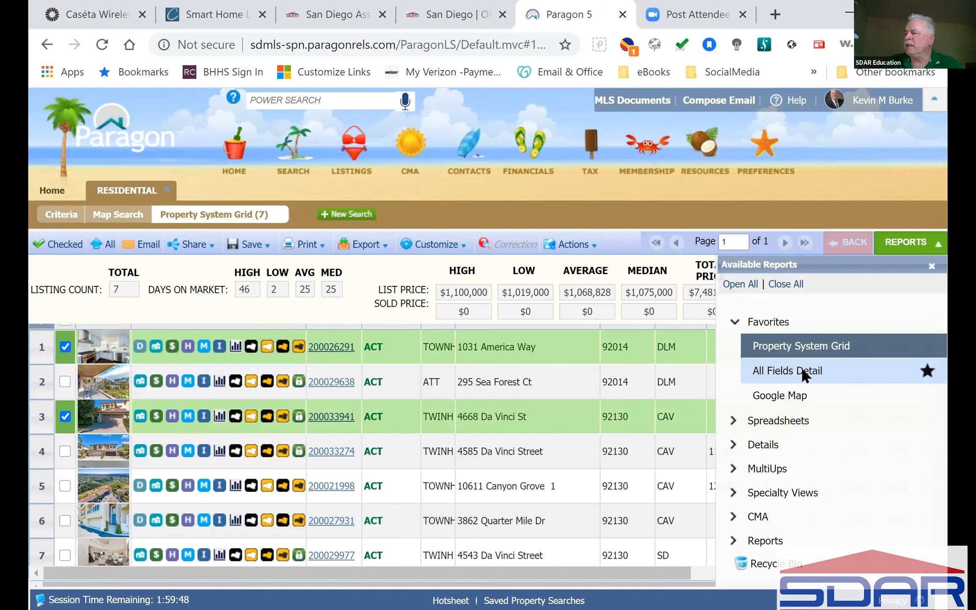
pyautogui.click(801, 370)
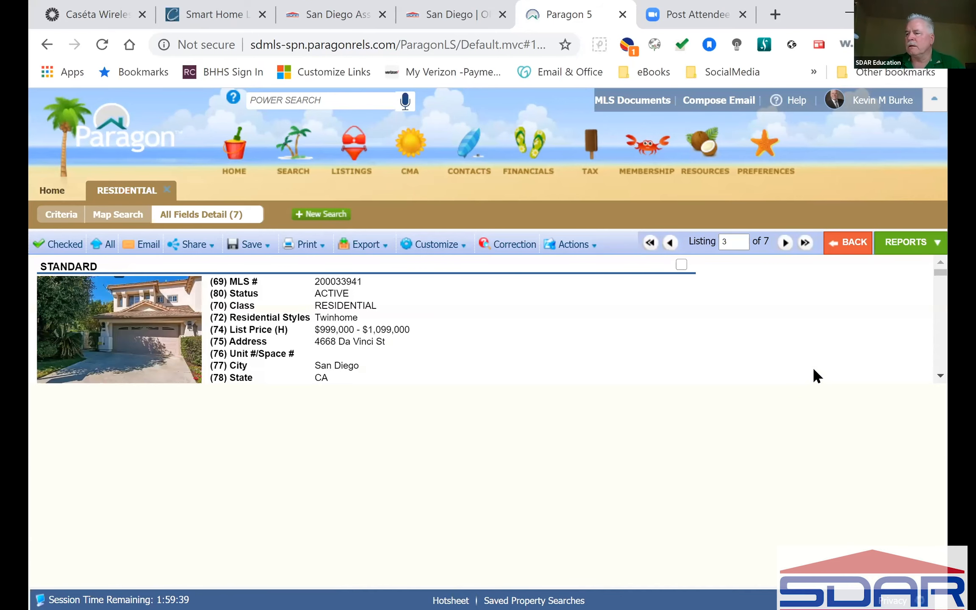
pyautogui.click(813, 369)
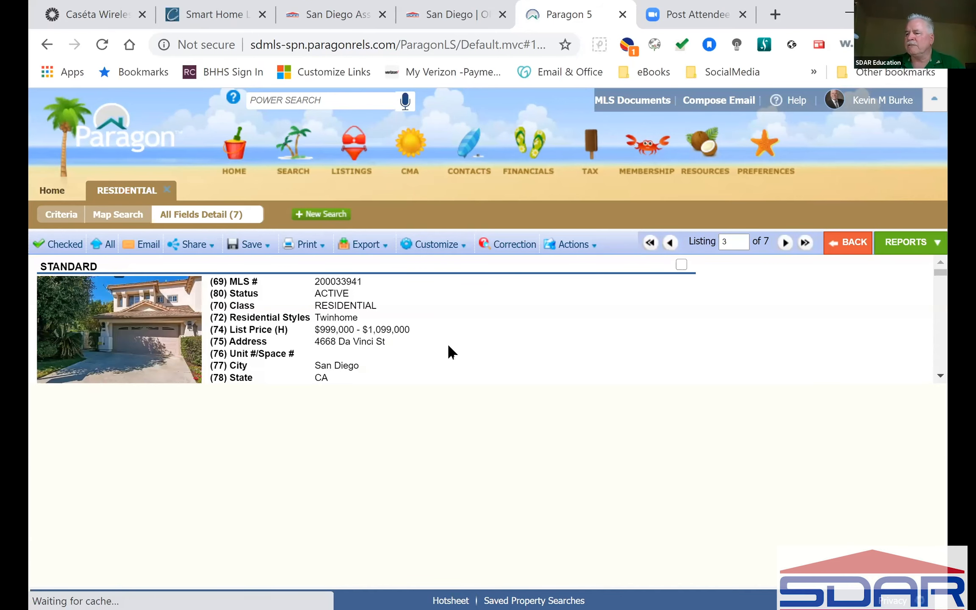
pyautogui.click(681, 264)
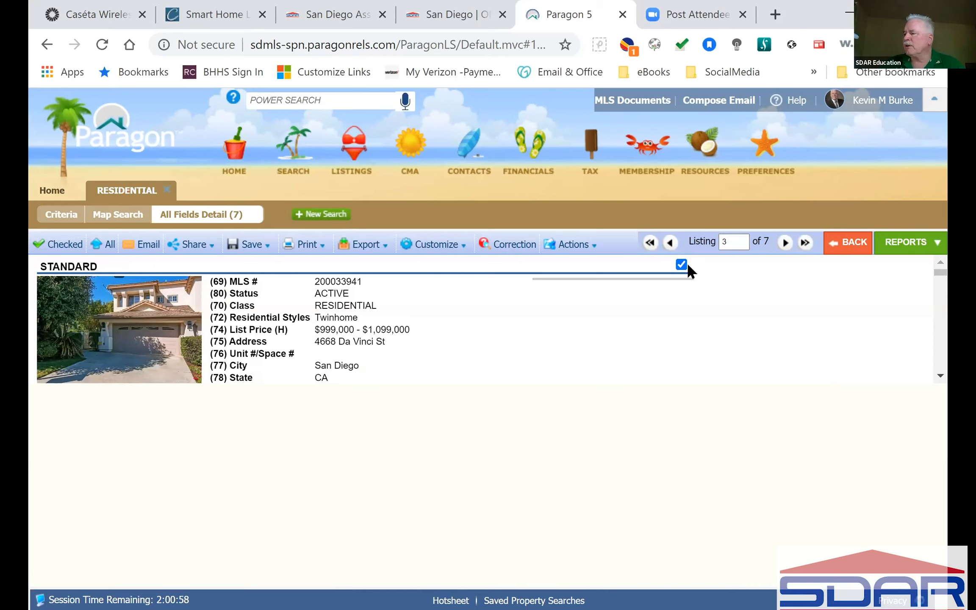
pyautogui.click(672, 245)
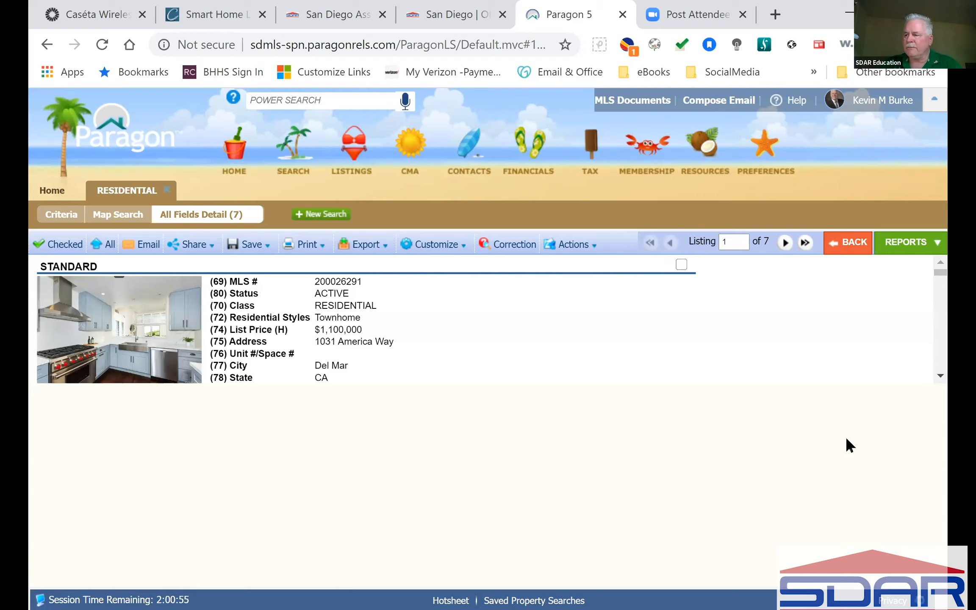
pyautogui.click(681, 265)
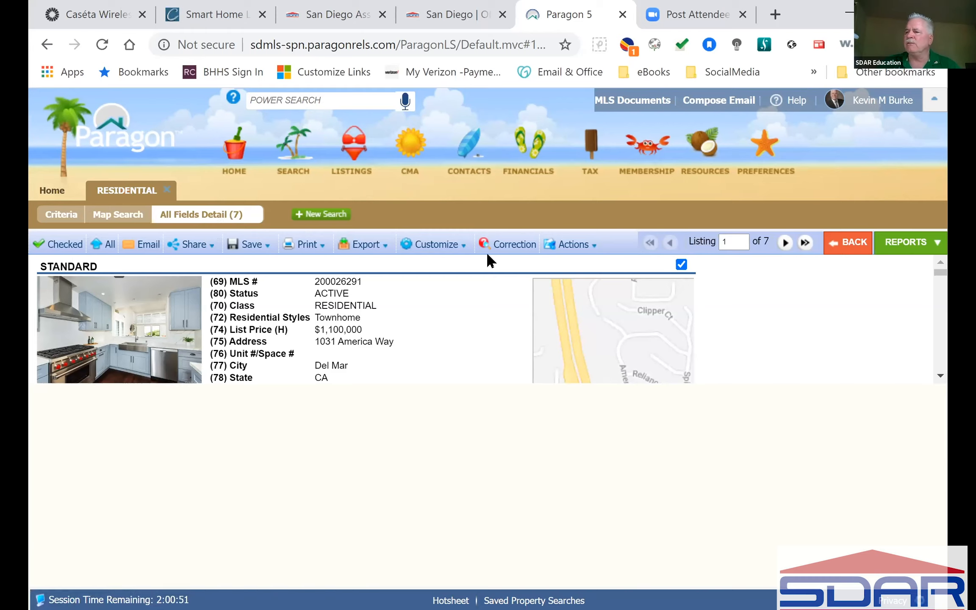
# Show the 7 matching listings as price pins on the Map Search map of Del Mar and Carmel Valley.
pyautogui.click(124, 216)
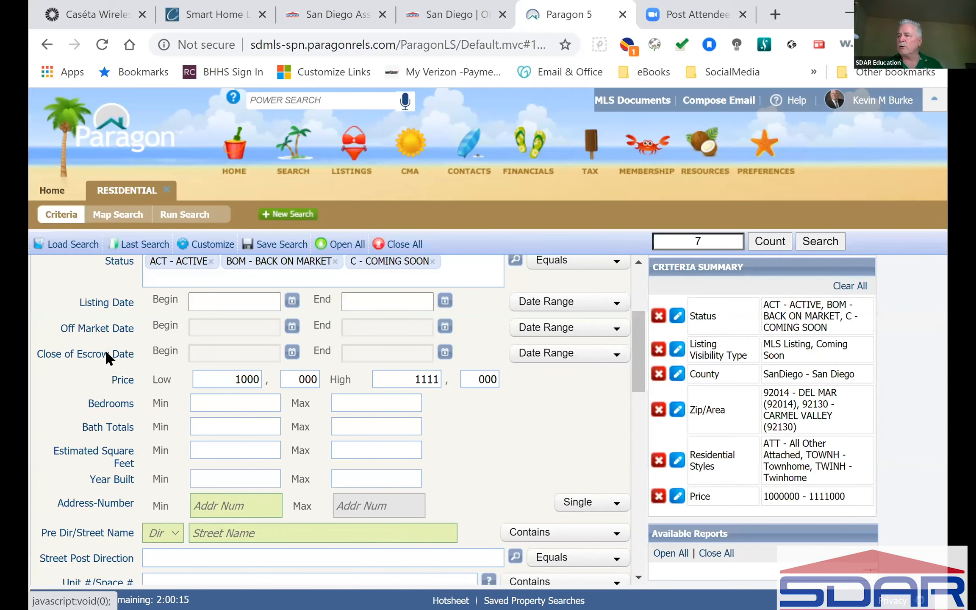
pyautogui.scroll(3, 106, 351)
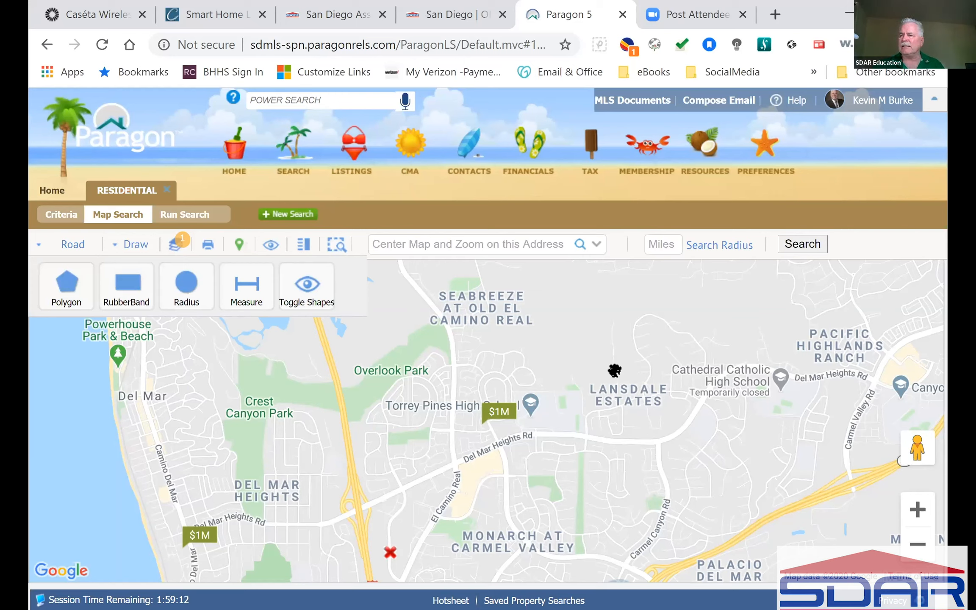
# Return from the map to the Primary Criteria form.
pyautogui.click(52, 214)
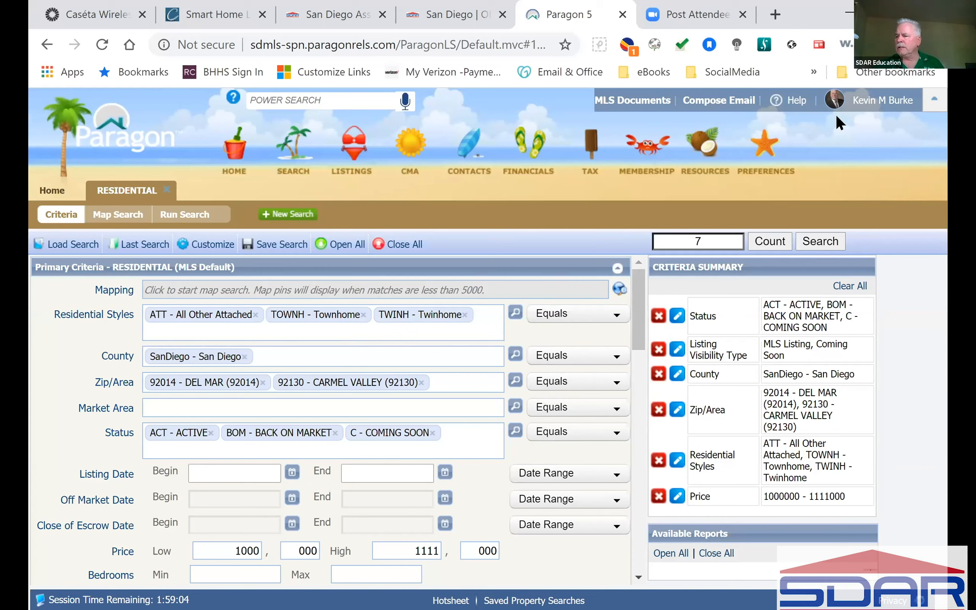
pyautogui.click(515, 380)
pyautogui.click(787, 184)
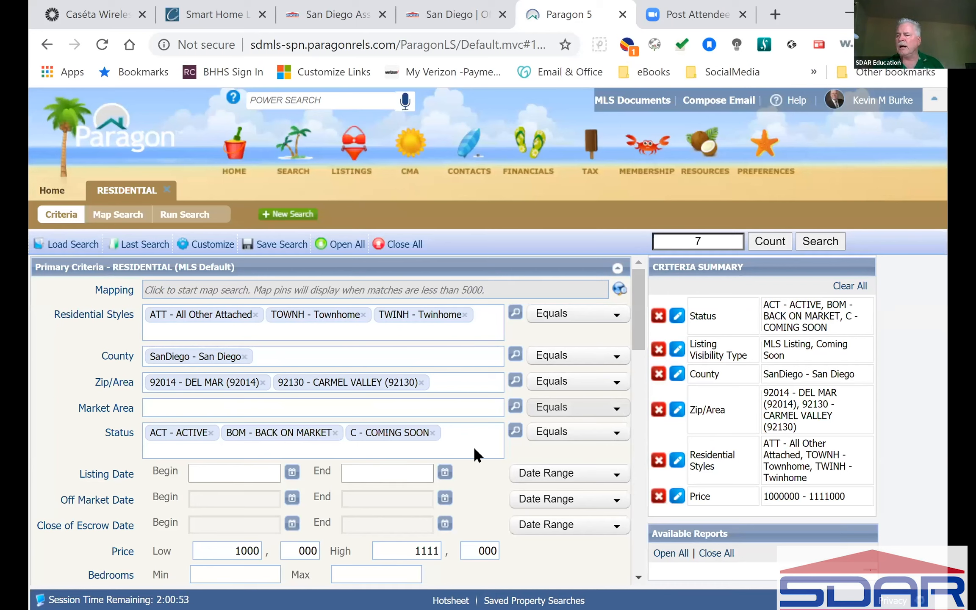
pyautogui.scroll(-4, 521, 411)
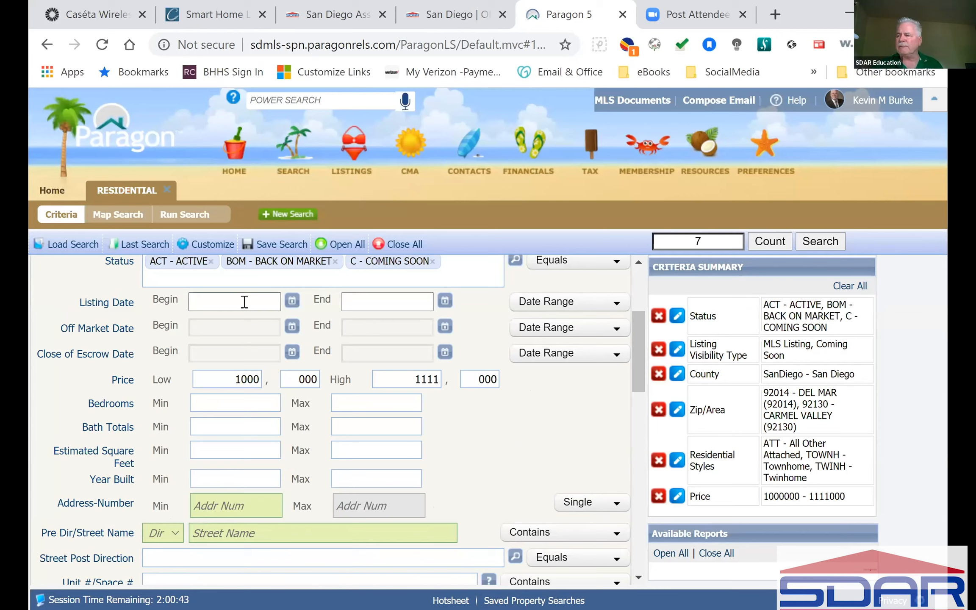
pyautogui.click(290, 304)
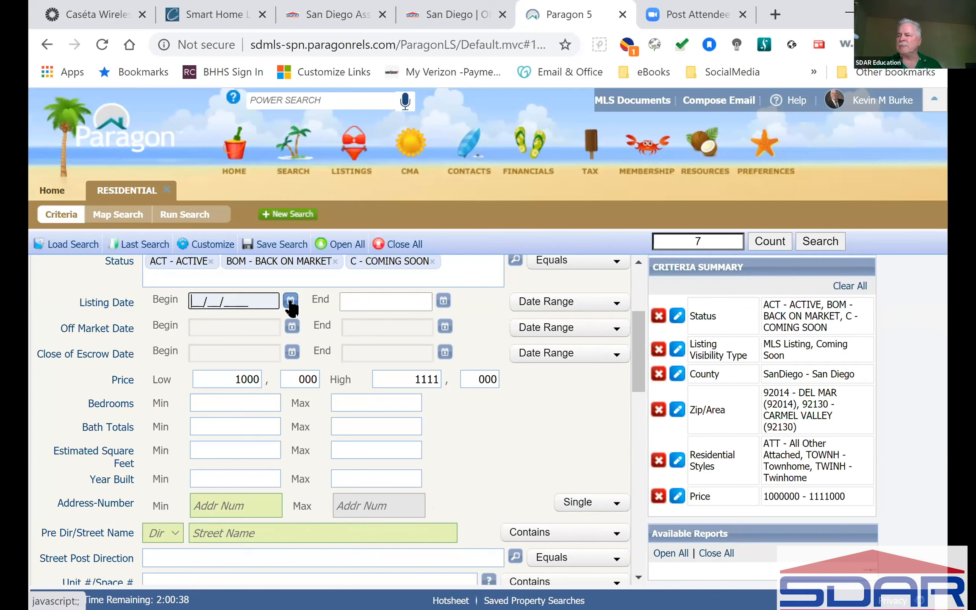
# Change the Listing Date criterion to the '6 Months Back' preset range.
pyautogui.click(290, 302)
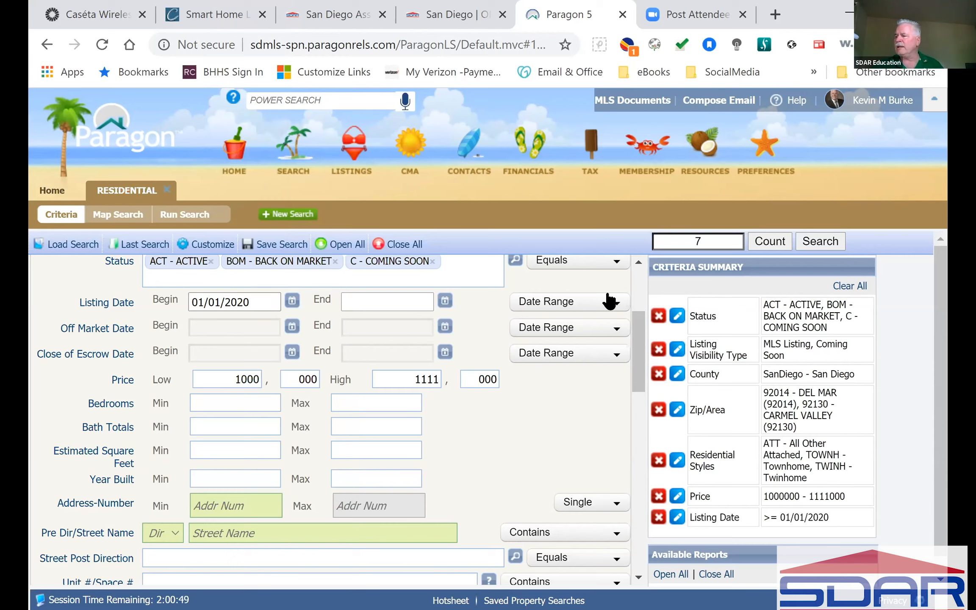
pyautogui.click(620, 308)
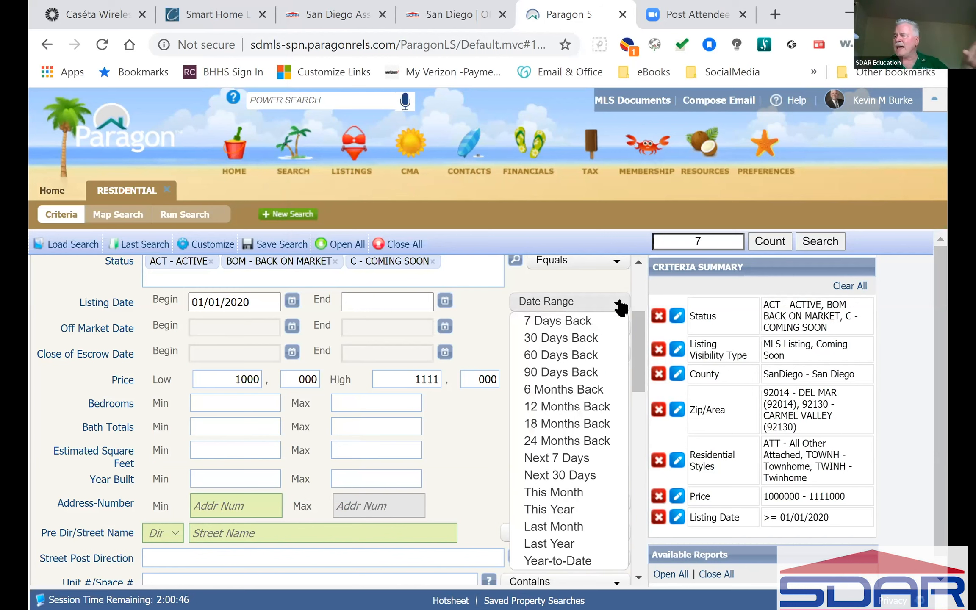
pyautogui.click(570, 389)
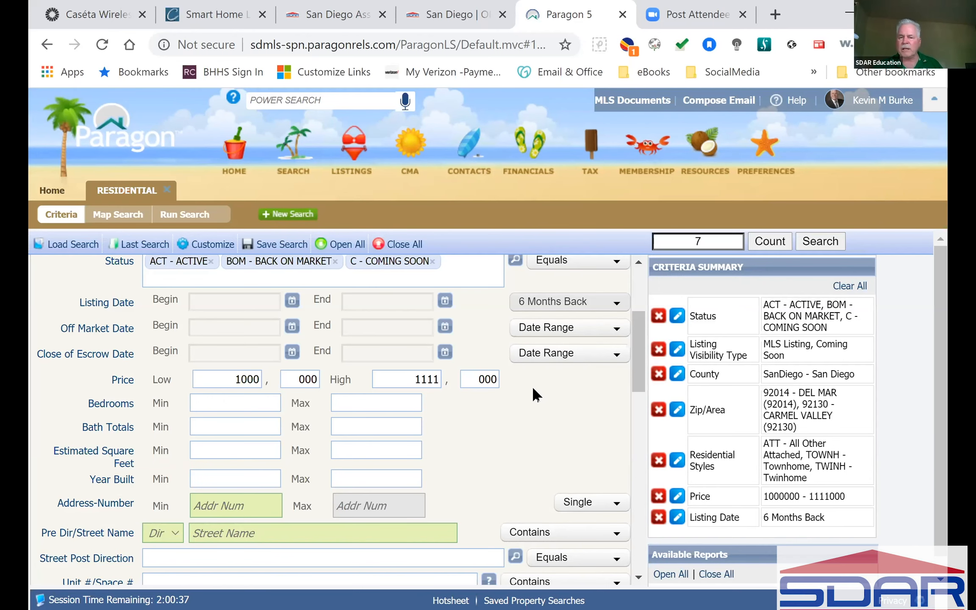
pyautogui.scroll(-4, 466, 439)
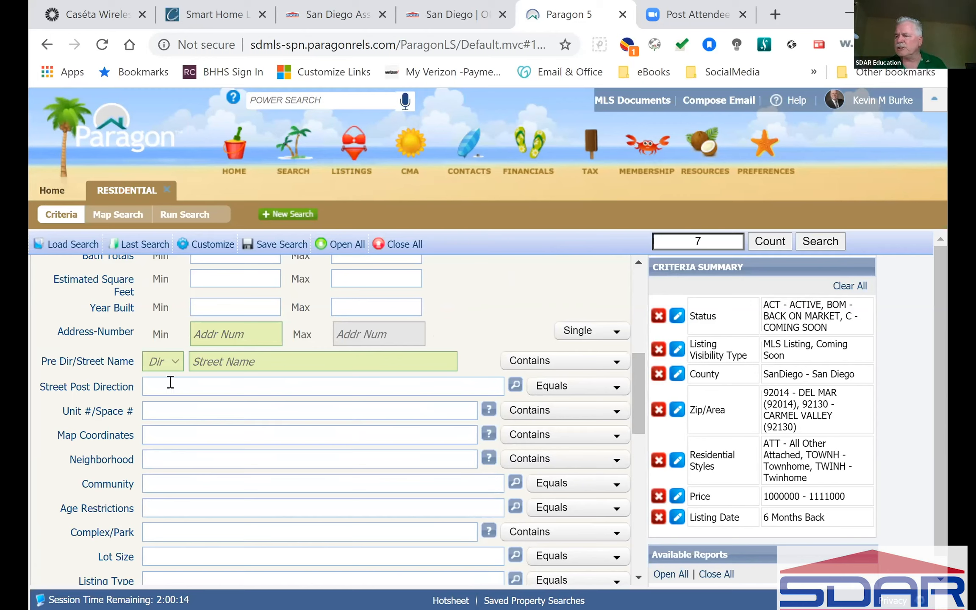
pyautogui.click(260, 362)
pyautogui.write('amer')
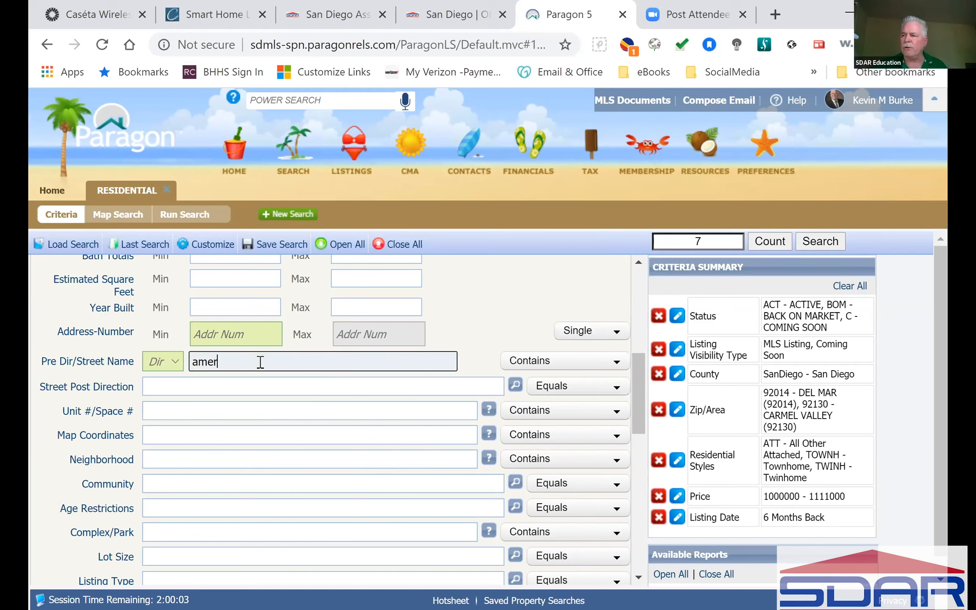
pyautogui.write('ica')
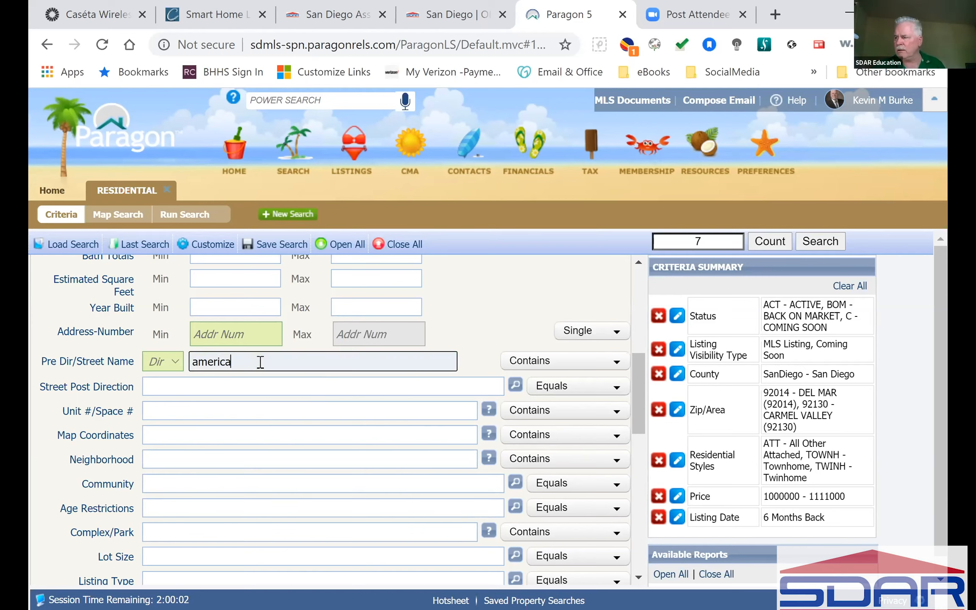
pyautogui.click(532, 270)
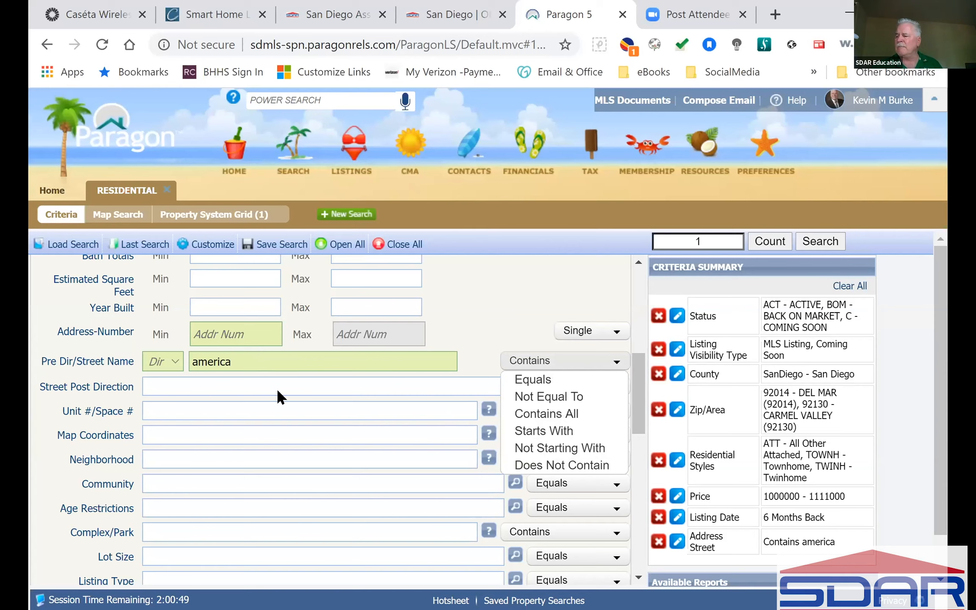
# Erase 'america' from the Street Name field.
pyautogui.click(318, 451)
pyautogui.press('BackSpace')
pyautogui.scroll(-2, 127, 355)
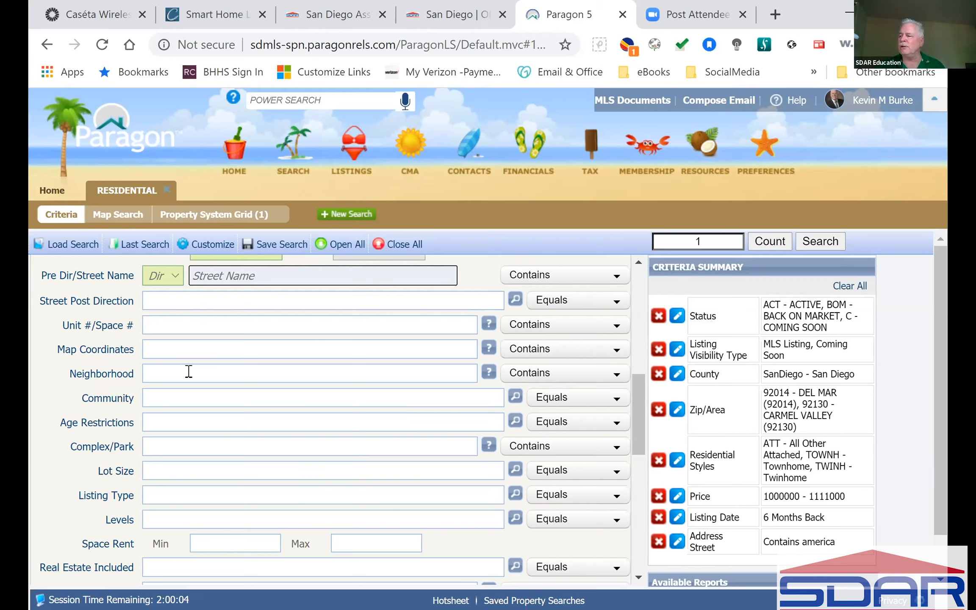
# Pick DLM - DEL MAR from the Community lookup list and save it as a criterion.
pyautogui.click(515, 396)
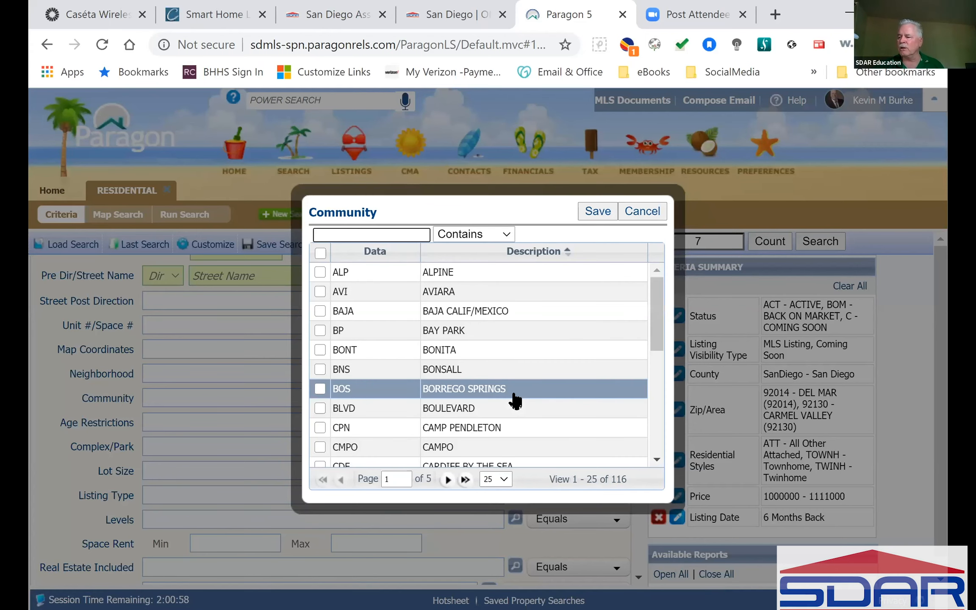
pyautogui.scroll(-7, 514, 400)
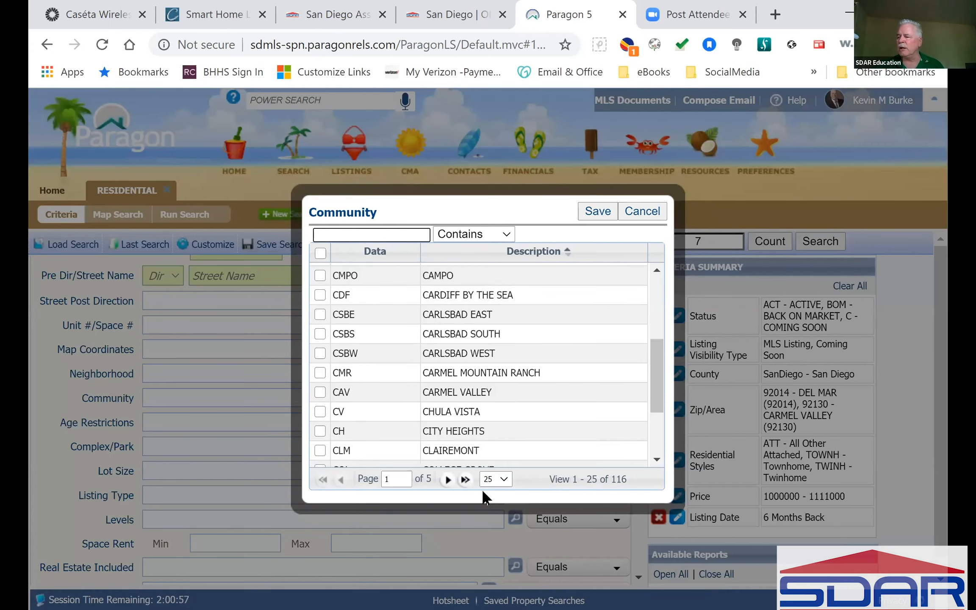
pyautogui.click(448, 479)
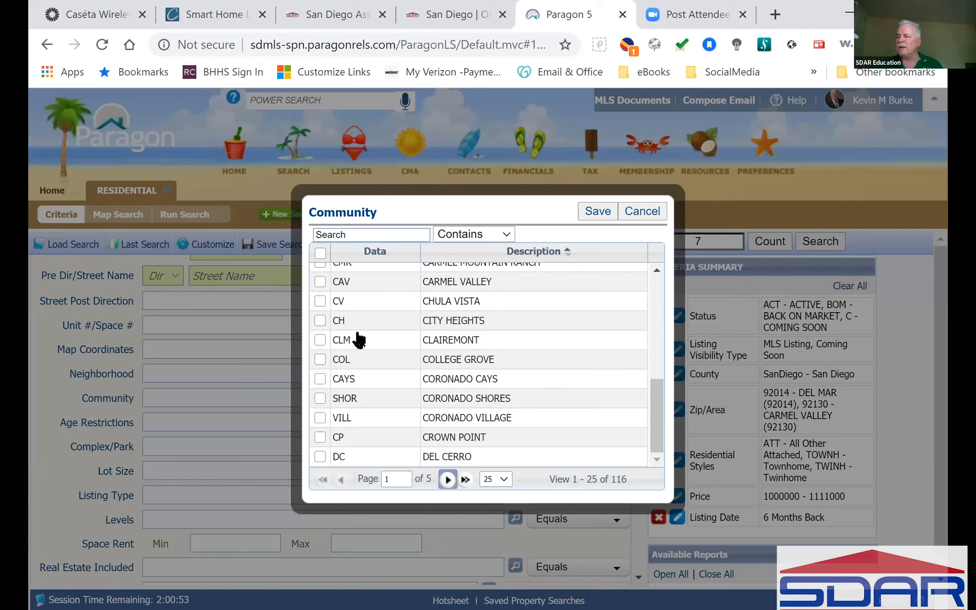
pyautogui.click(320, 272)
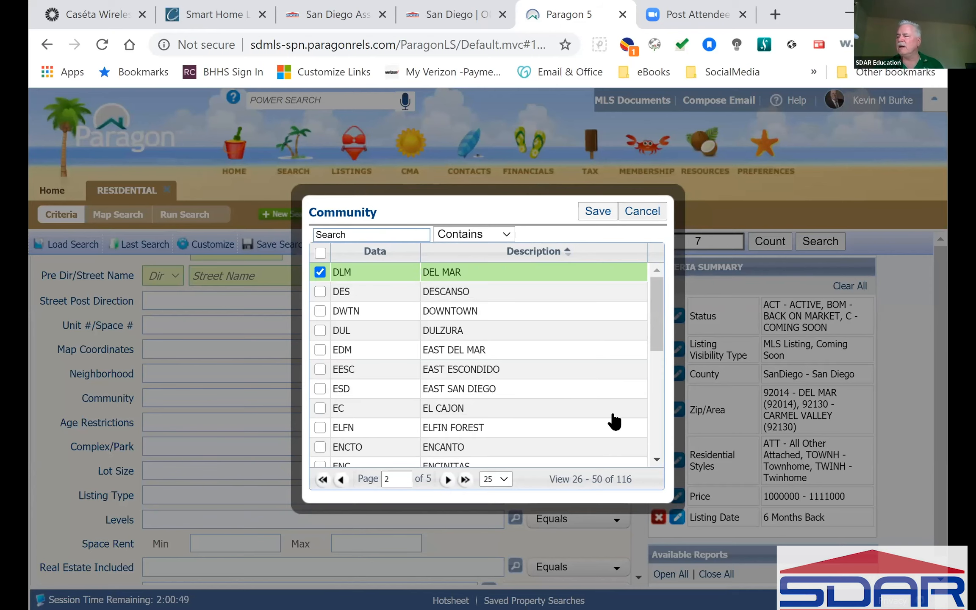
pyautogui.press('Return')
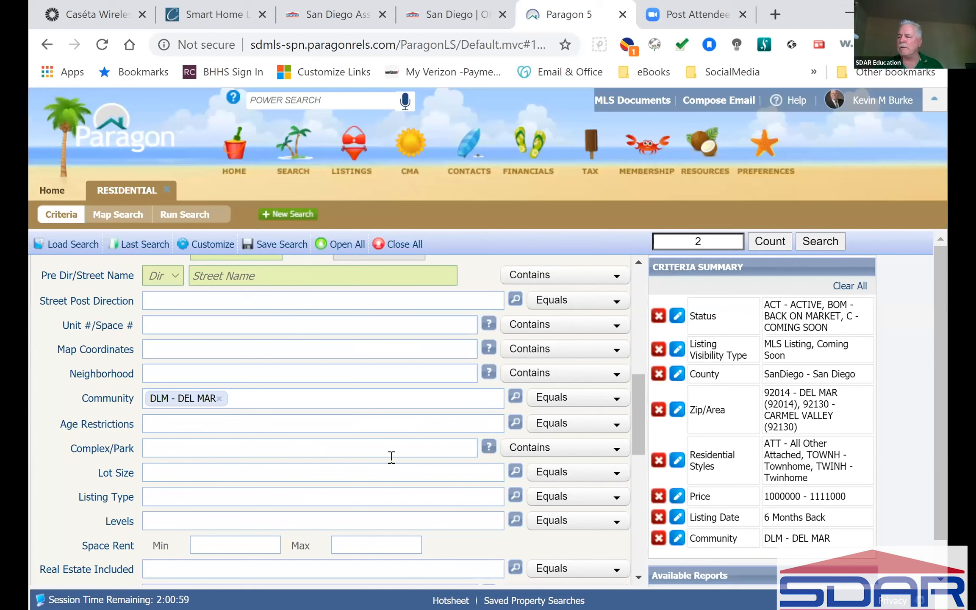
pyautogui.scroll(5, 392, 457)
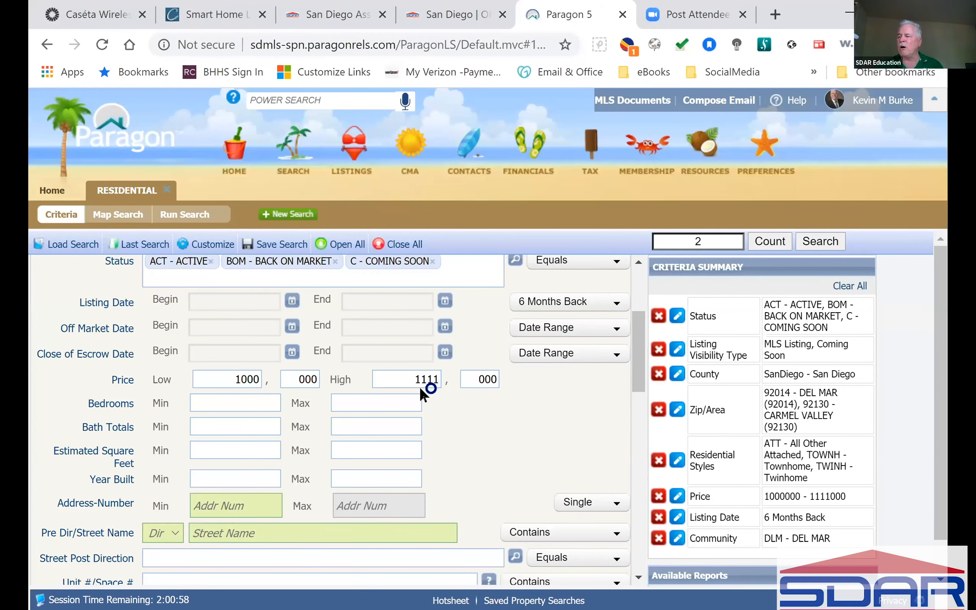
# Remove 92130 from Zip/Area and dismiss the autocomplete tip for this session.
pyautogui.scroll(3, 419, 387)
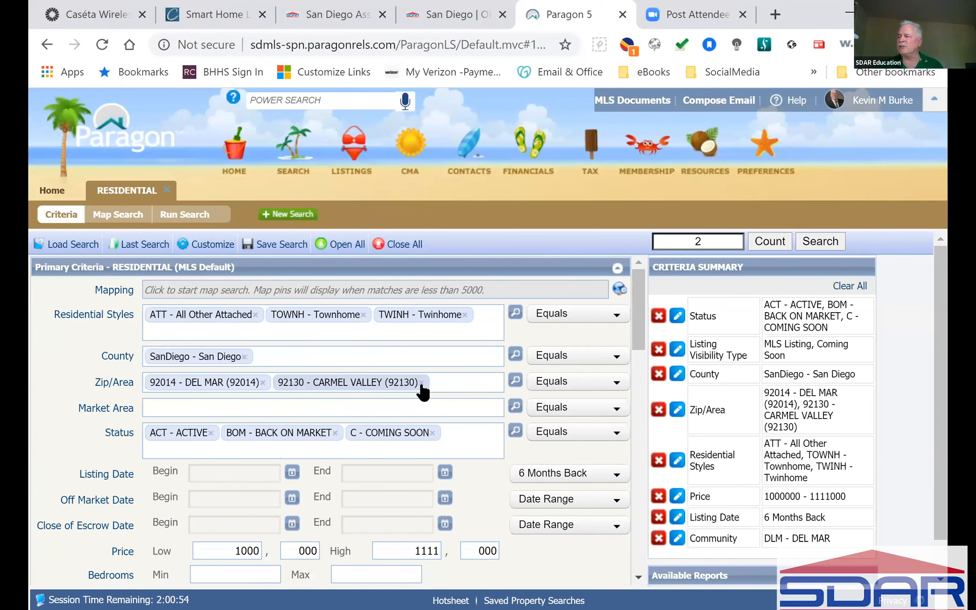
pyautogui.click(421, 383)
pyautogui.scroll(-6, 424, 391)
pyautogui.click(488, 420)
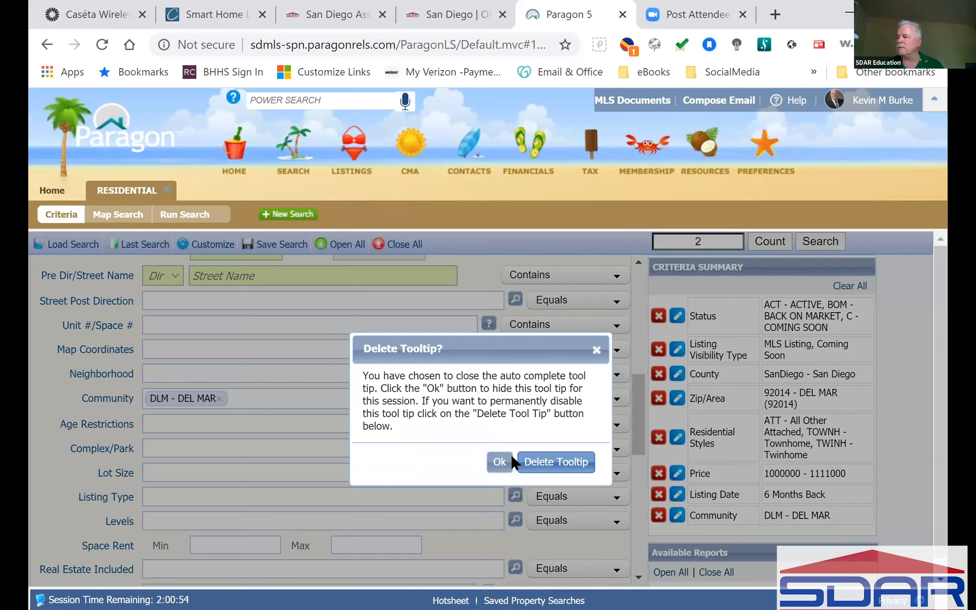
pyautogui.click(595, 352)
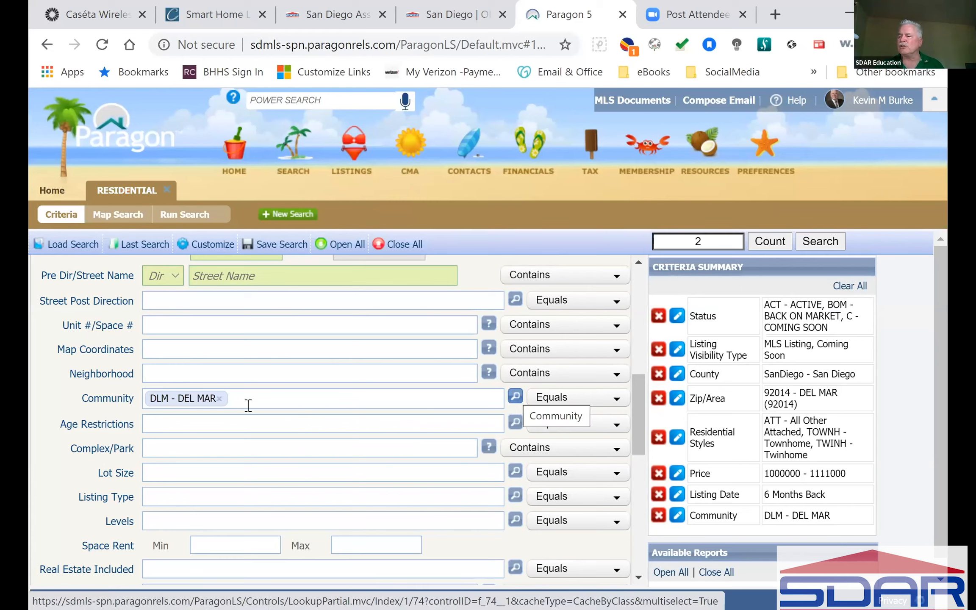
# Remove DEL MAR from Community and type 'Del Mar' into the Neighborhood field.
pyautogui.click(223, 395)
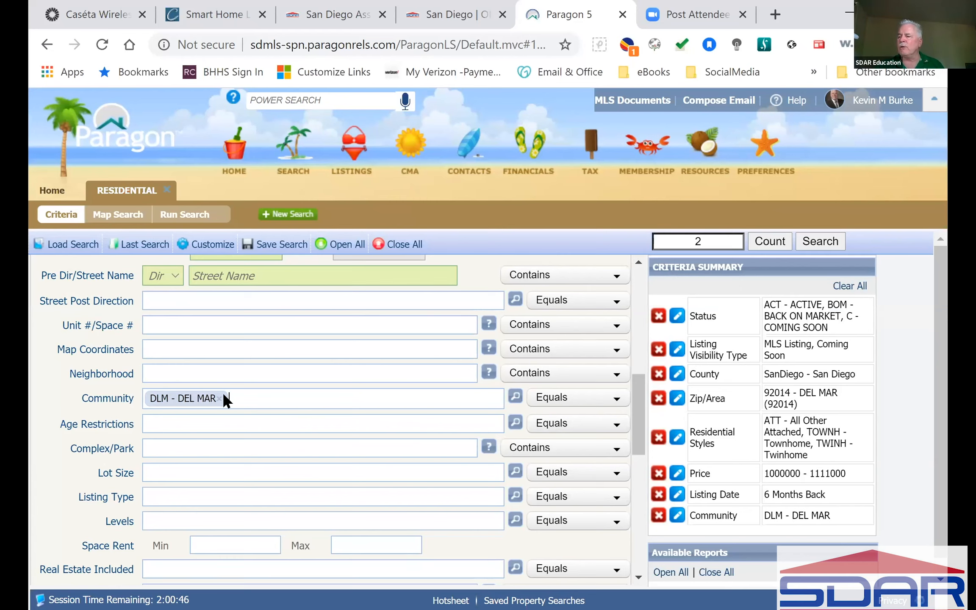
pyautogui.click(221, 398)
pyautogui.click(418, 372)
pyautogui.write('Del Mar')
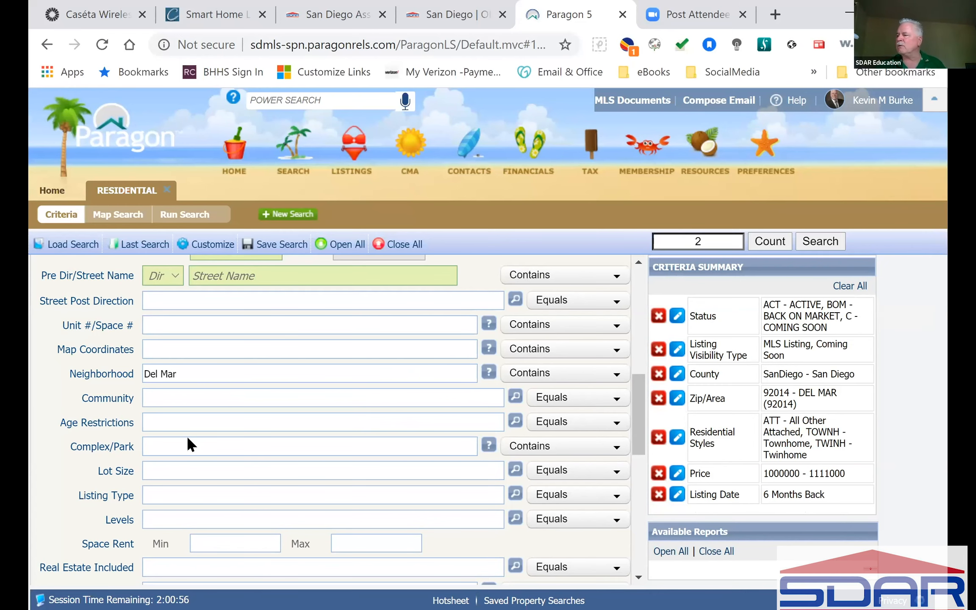
# Enter Del Mar as a Neighborhood criterion, then remove it again.
pyautogui.press('Return')
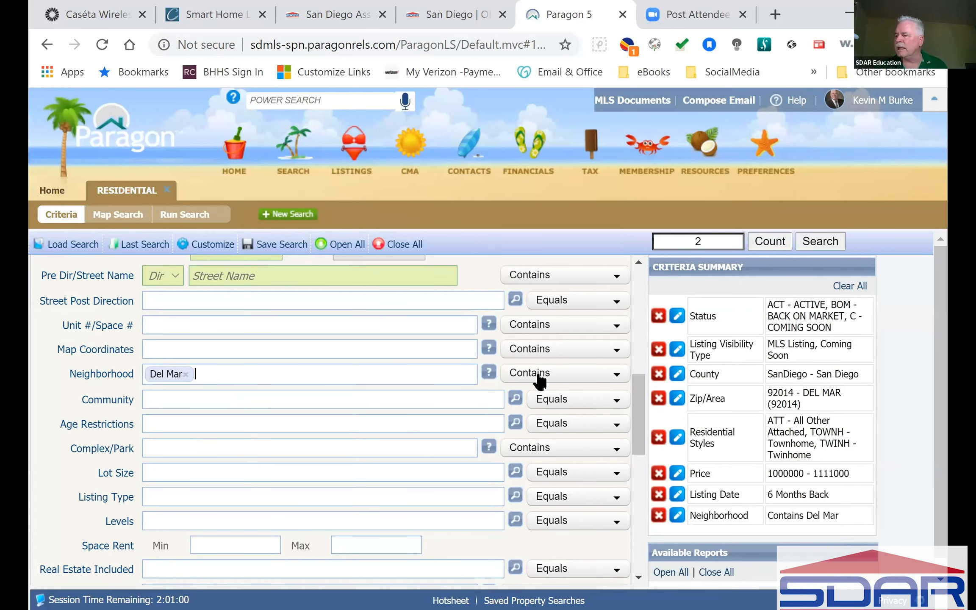
pyautogui.click(563, 377)
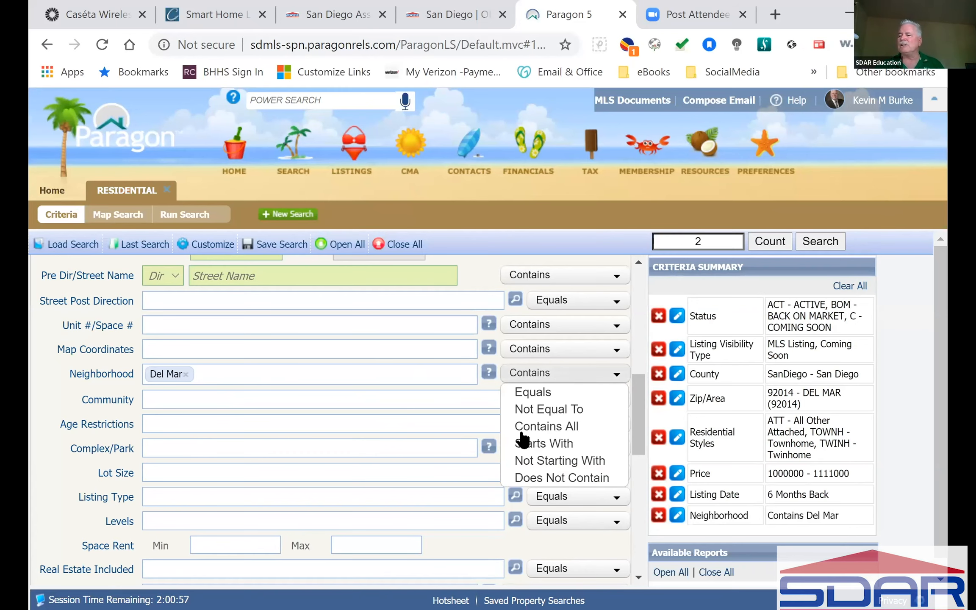
pyautogui.click(185, 374)
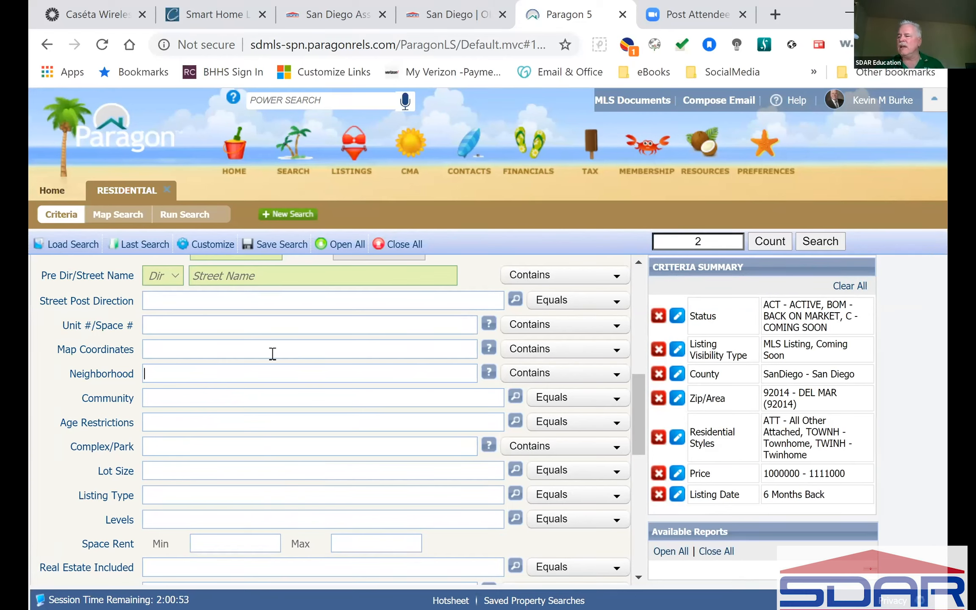
# Leave the Neighborhood and Community fields empty, clearing a stray 'd' from Neighborhood.
pyautogui.click(358, 373)
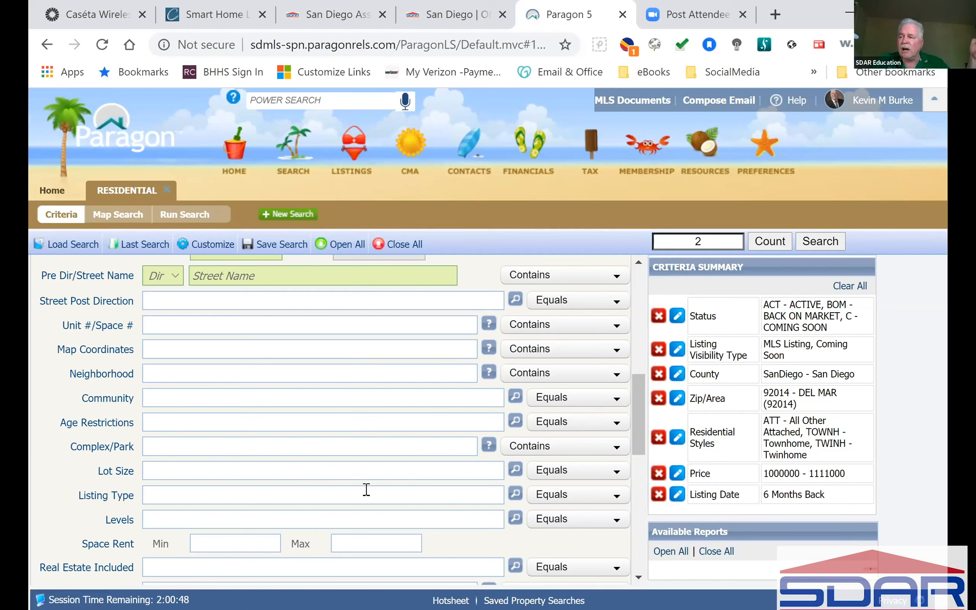
pyautogui.click(210, 379)
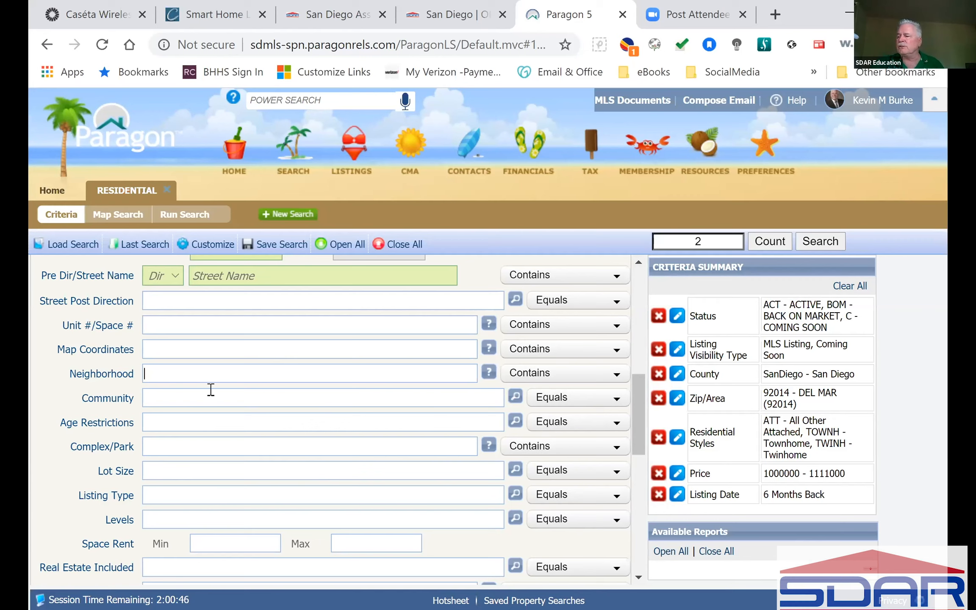
pyautogui.click(205, 395)
pyautogui.click(229, 374)
pyautogui.write('d')
pyautogui.press('BackSpace')
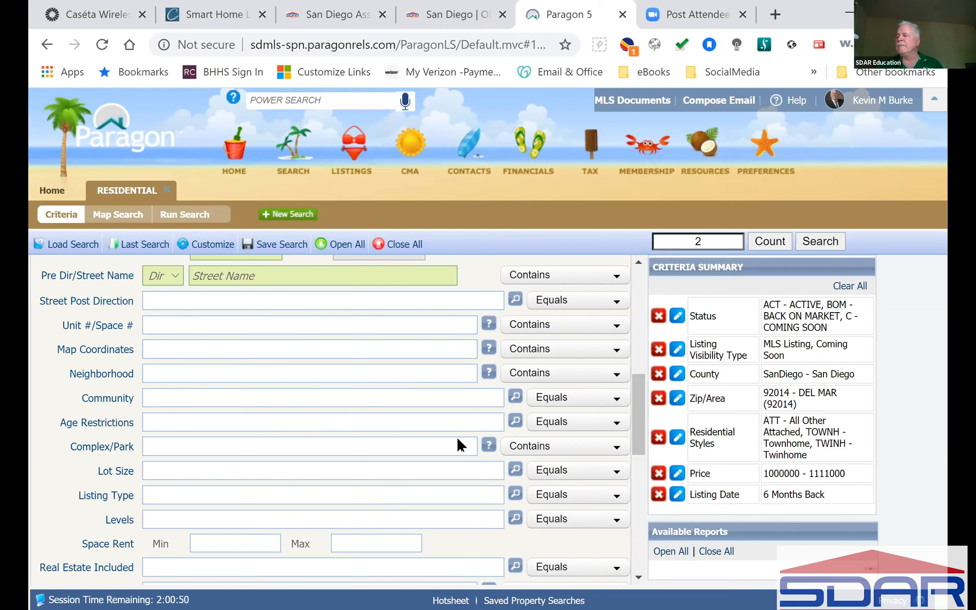
pyautogui.scroll(-2, 461, 424)
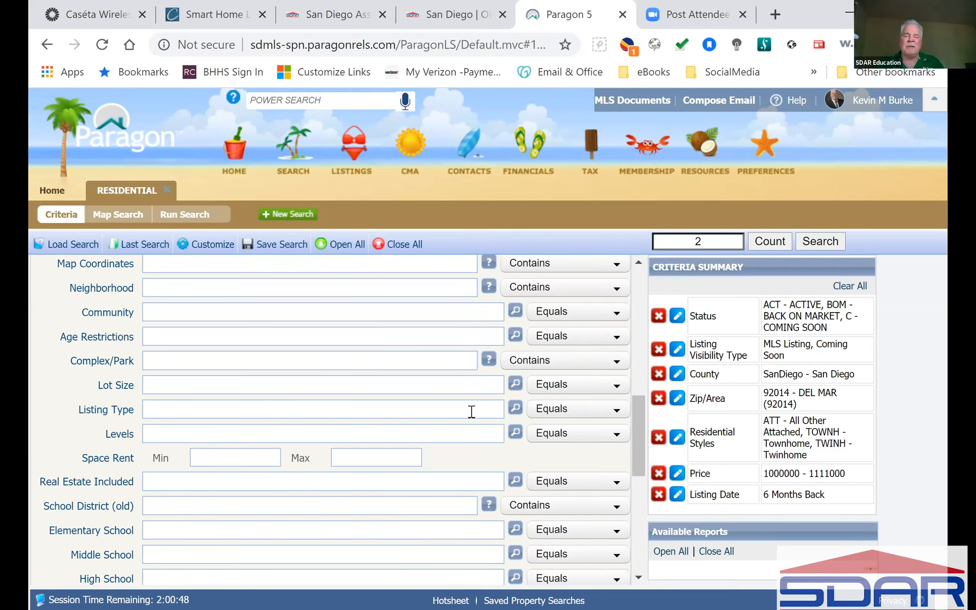
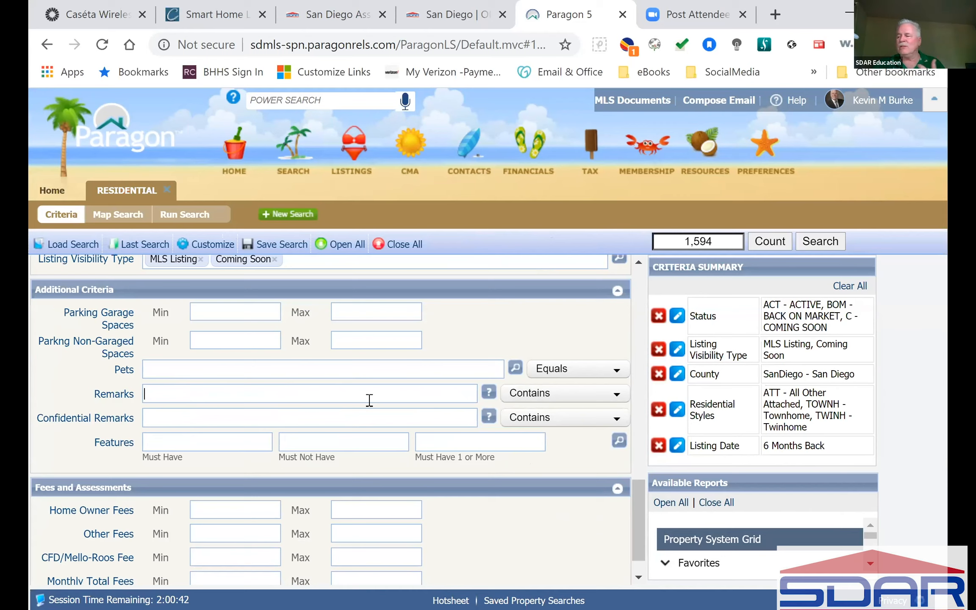
pyautogui.click(370, 400)
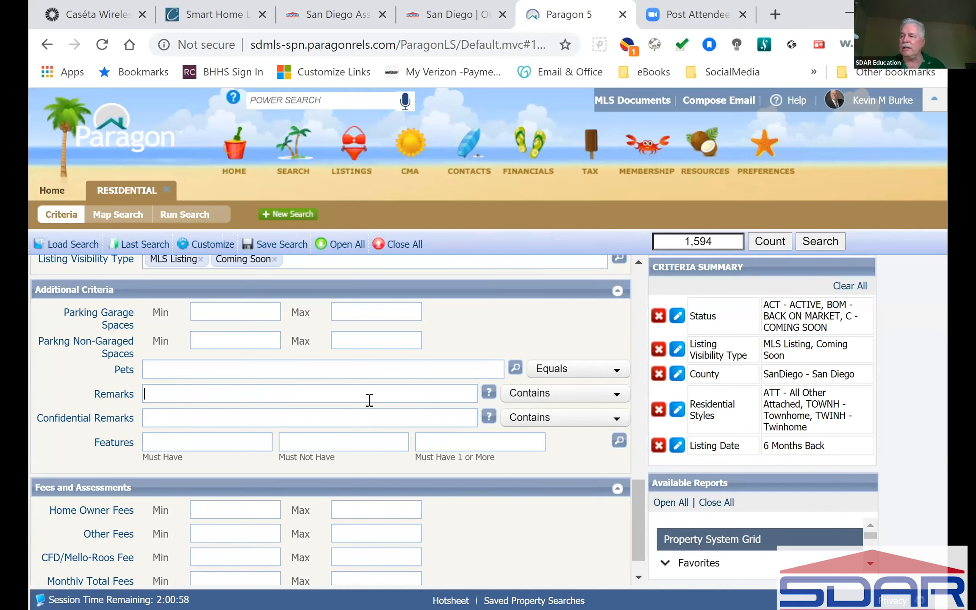
pyautogui.write('*')
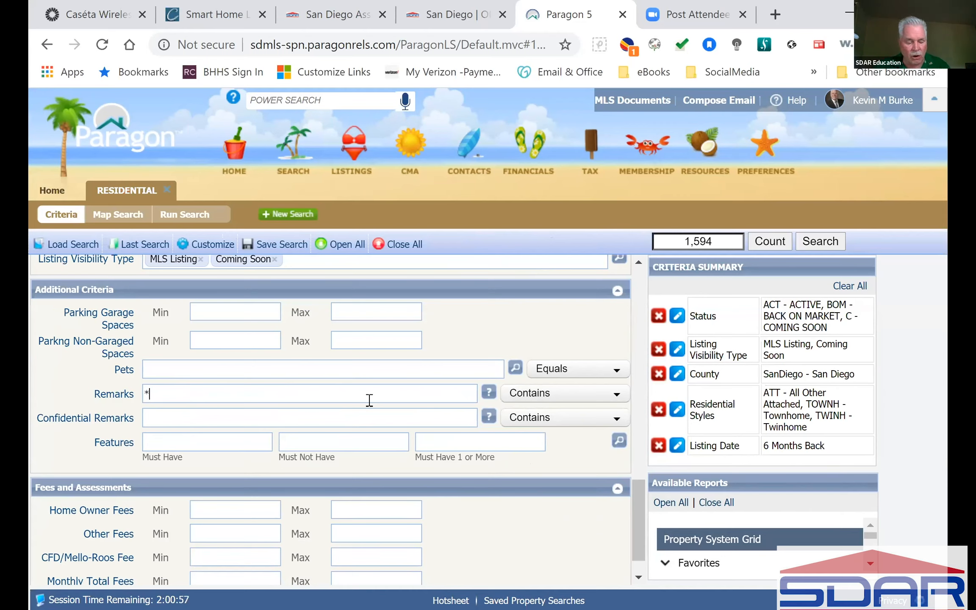
pyautogui.write('remodel')
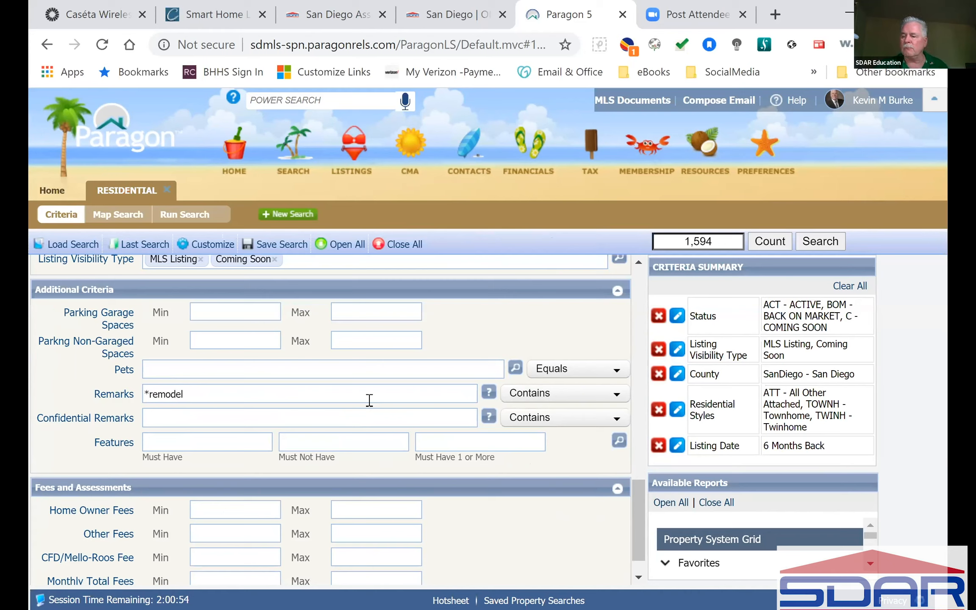
pyautogui.press('Return')
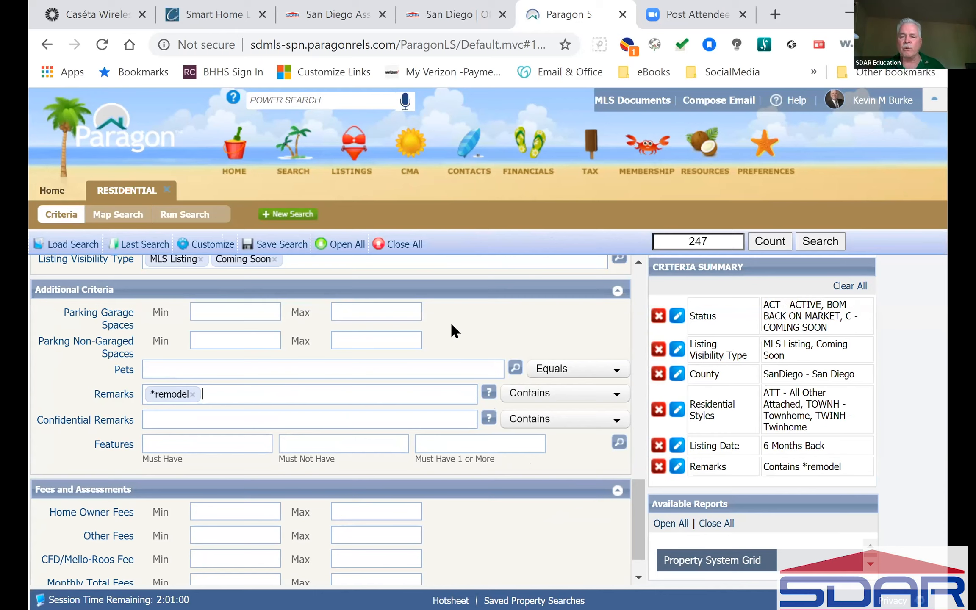
pyautogui.click(192, 395)
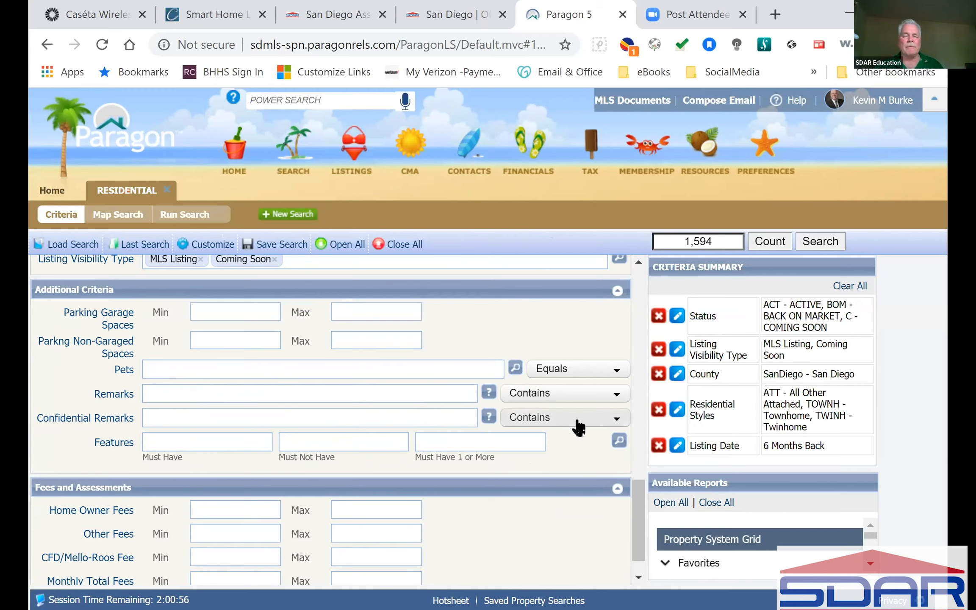
# Filter Confidential Remarks for '*Dog' and run the search, listing 20 matches.
pyautogui.click(342, 418)
pyautogui.write('*Dog')
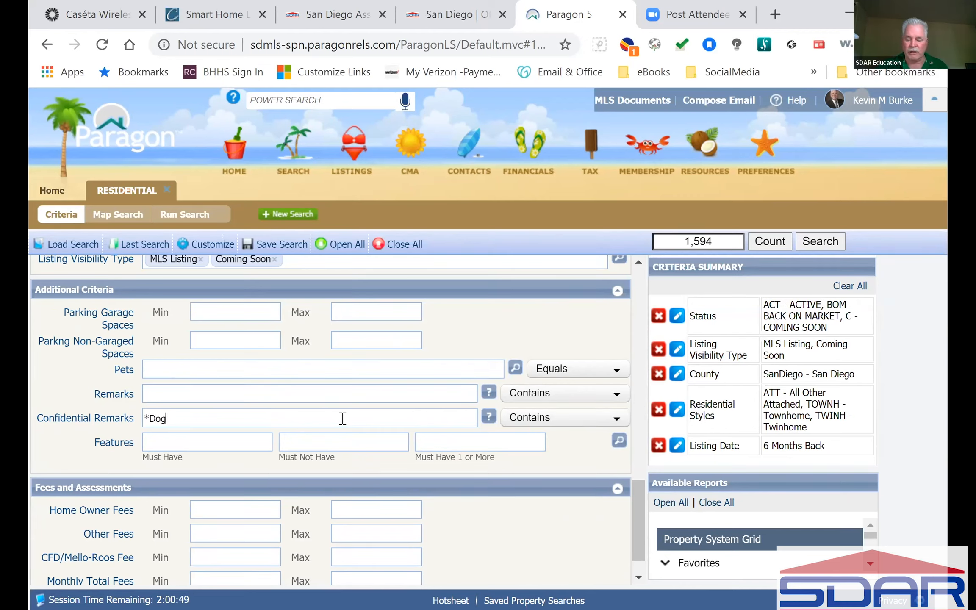
pyautogui.click(454, 341)
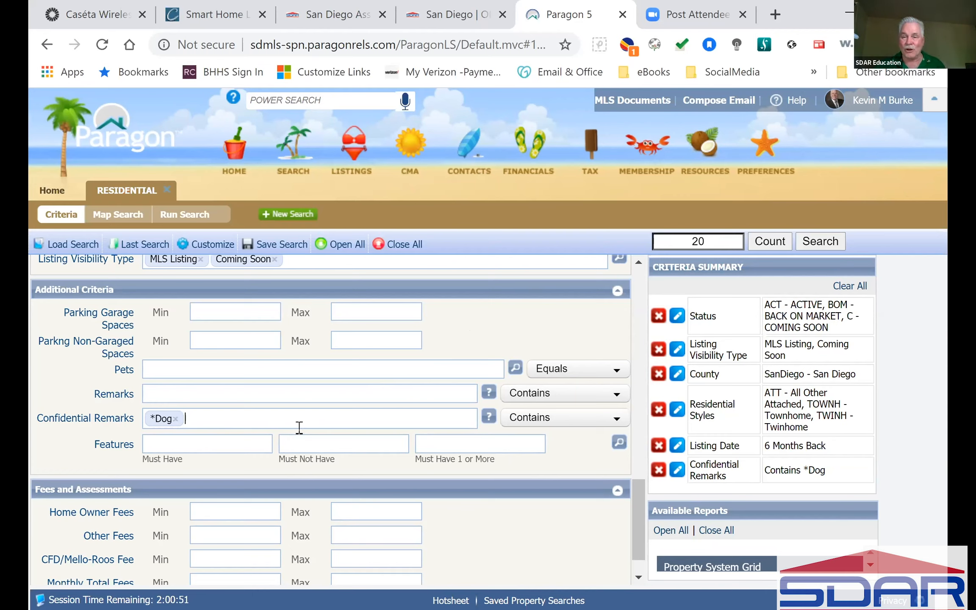
pyautogui.click(822, 244)
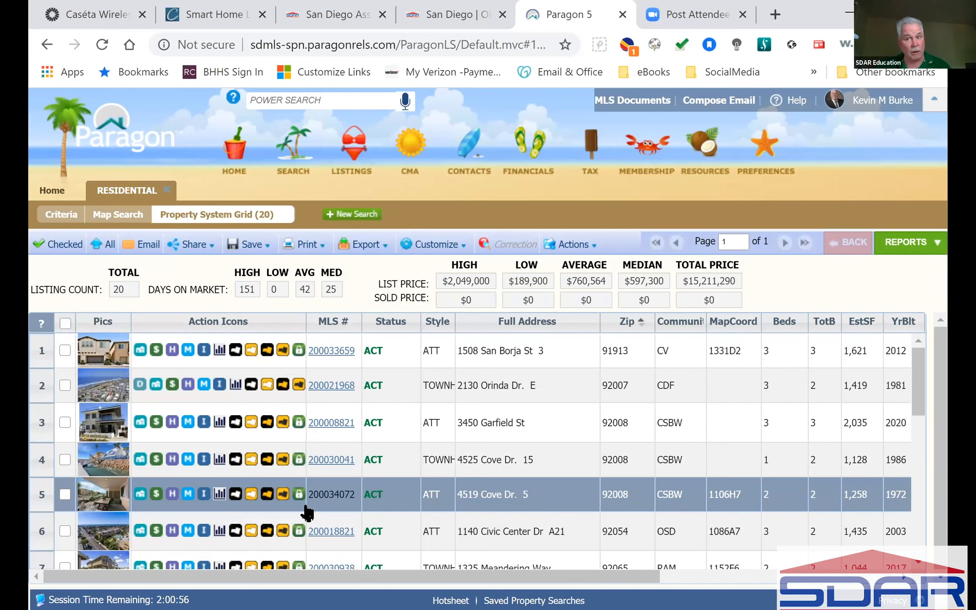
# Read through listing 2, the $1,175,000 Cardiff townhome, then go back to the criteria form.
pyautogui.click(331, 385)
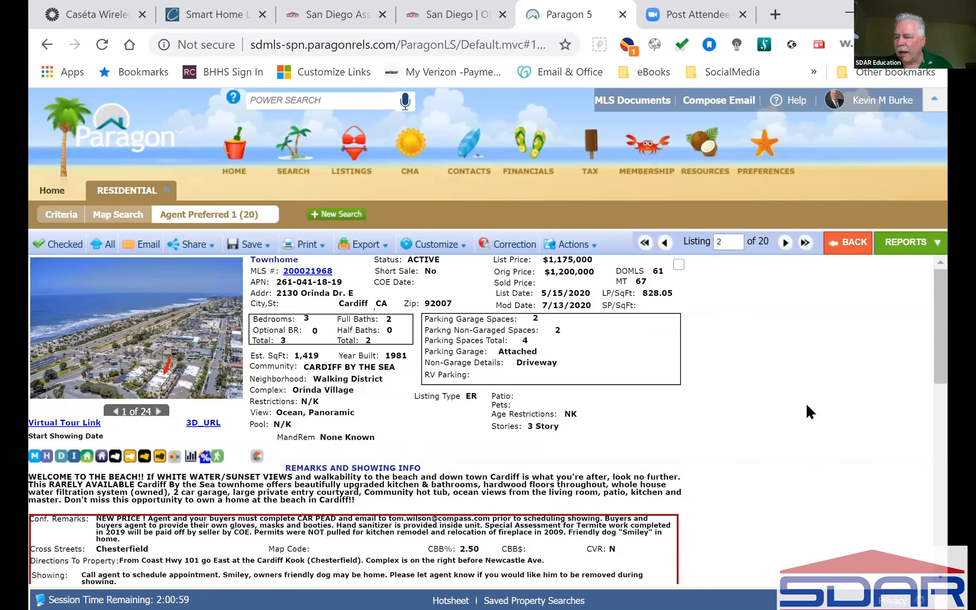
pyautogui.scroll(-2, 806, 405)
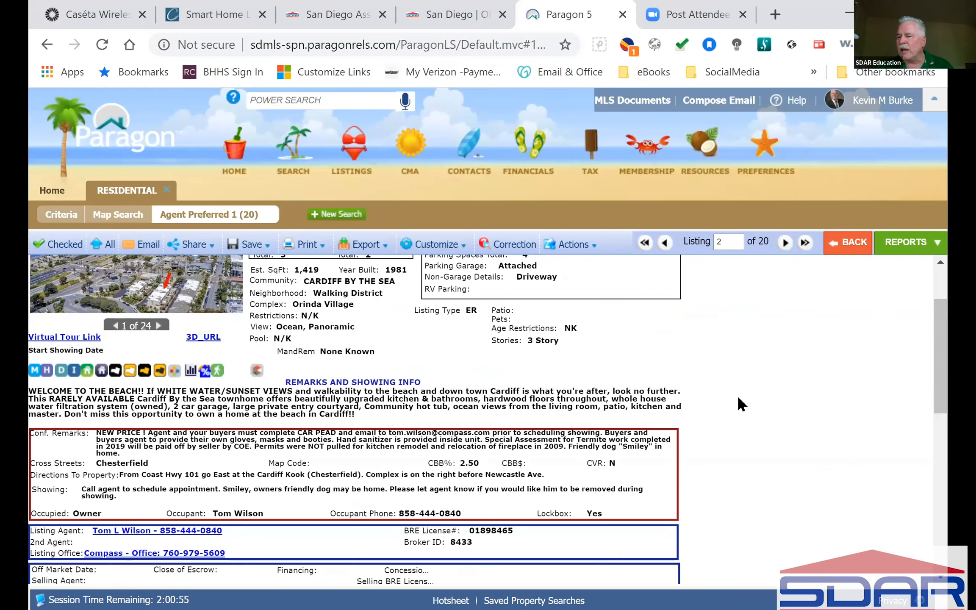
pyautogui.scroll(-2, 738, 395)
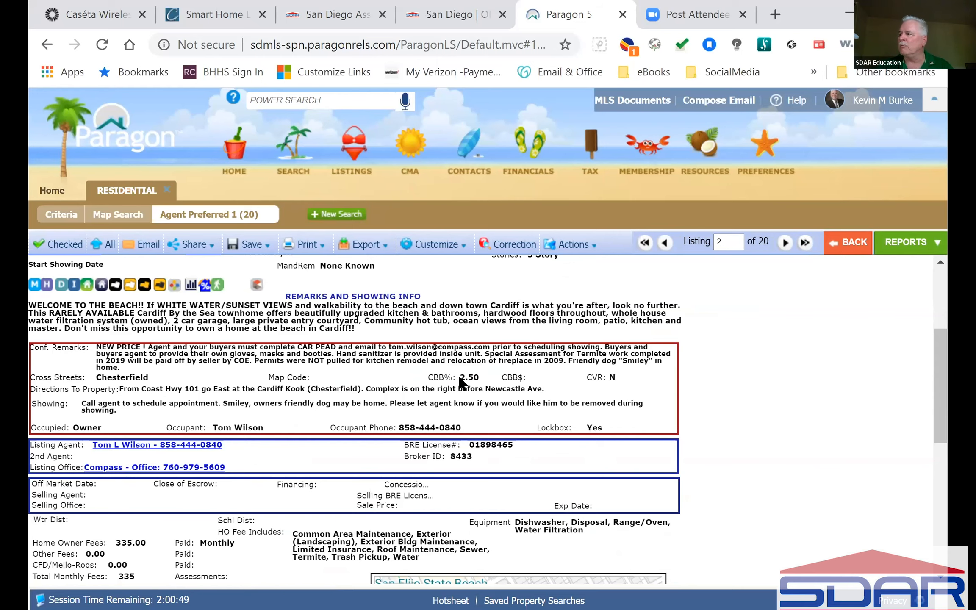
pyautogui.click(59, 215)
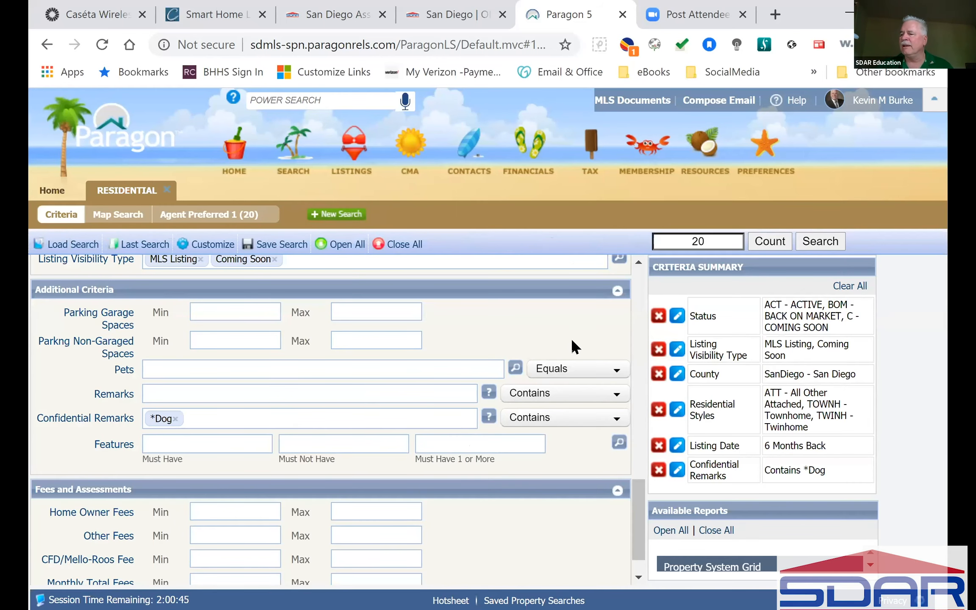
# Clear the '*Dog' Confidential Remarks filter, restoring 1,594 matches.
pyautogui.click(175, 418)
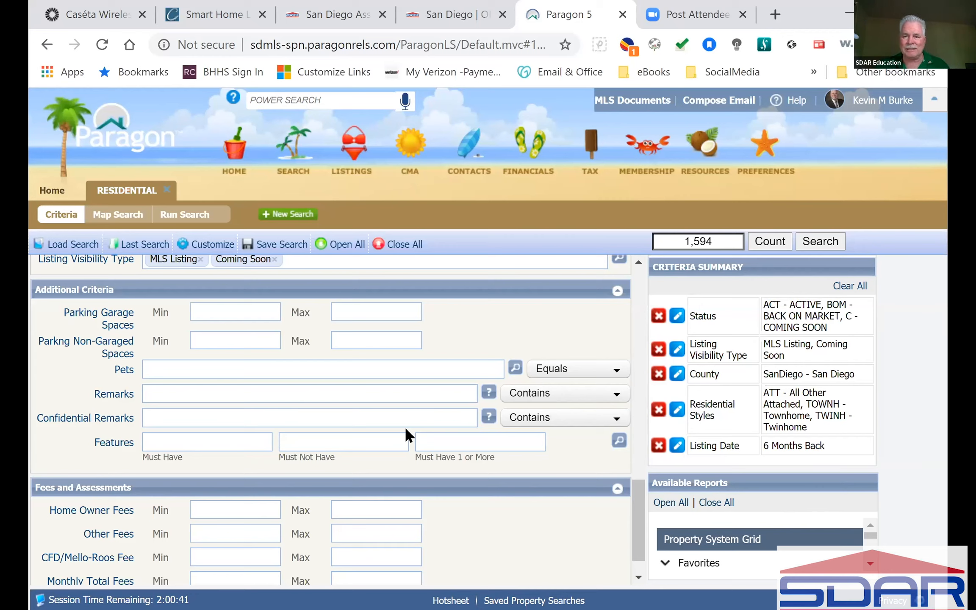
pyautogui.scroll(-1, 330, 421)
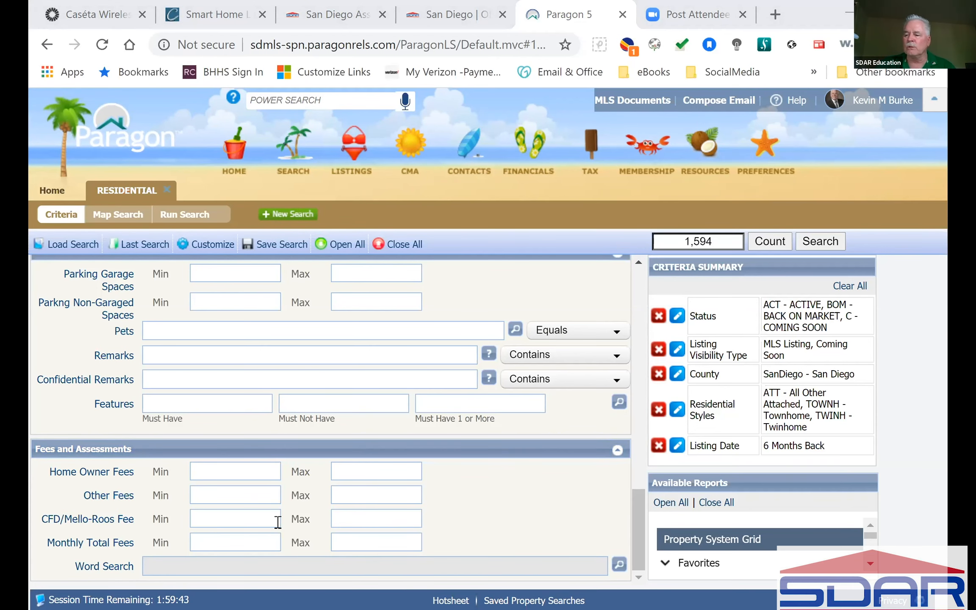
pyautogui.click(256, 520)
pyautogui.write('0')
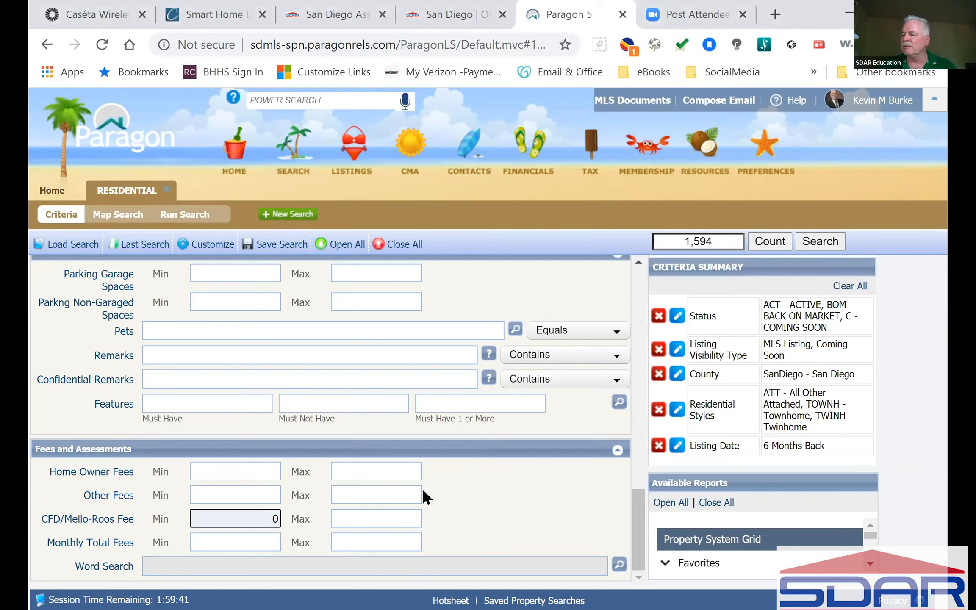
pyautogui.click(382, 524)
pyautogui.write('0')
pyautogui.click(483, 502)
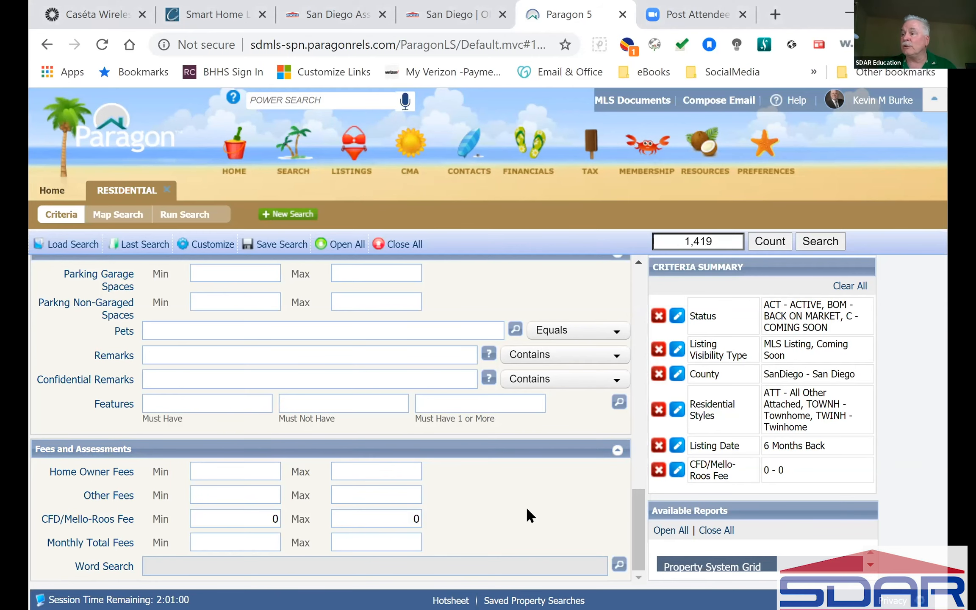
pyautogui.scroll(15, 526, 506)
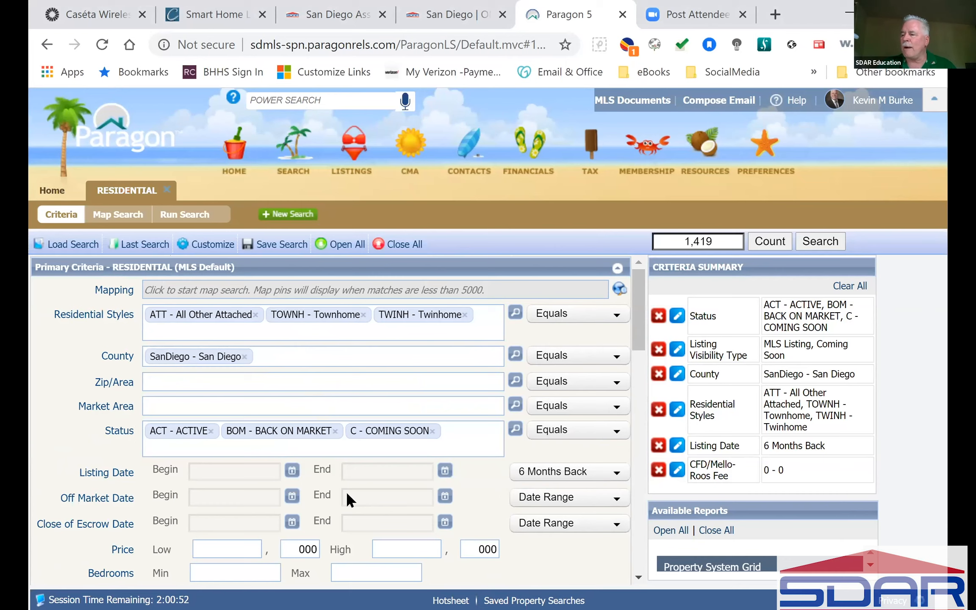
pyautogui.scroll(-10, 345, 514)
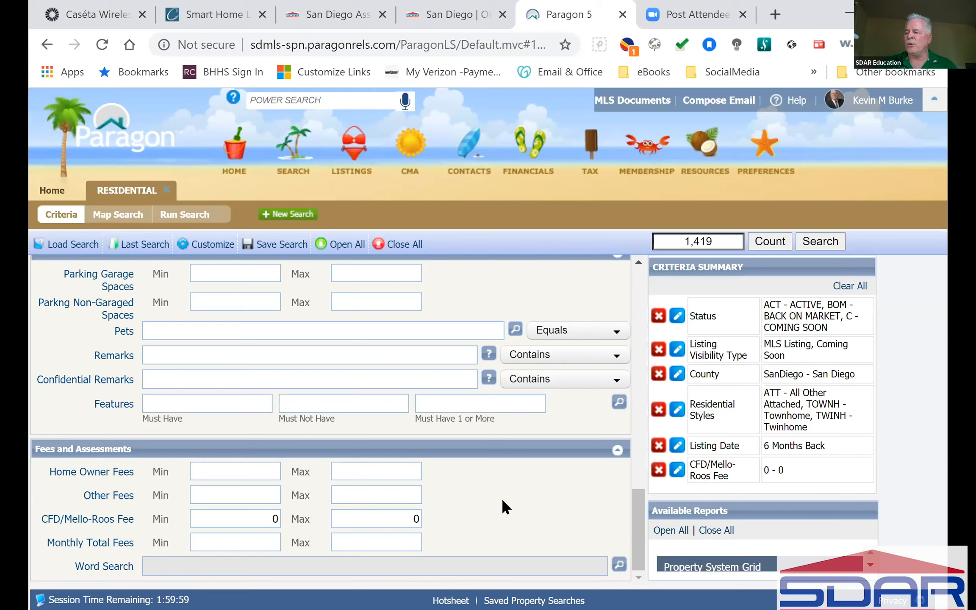
pyautogui.click(266, 524)
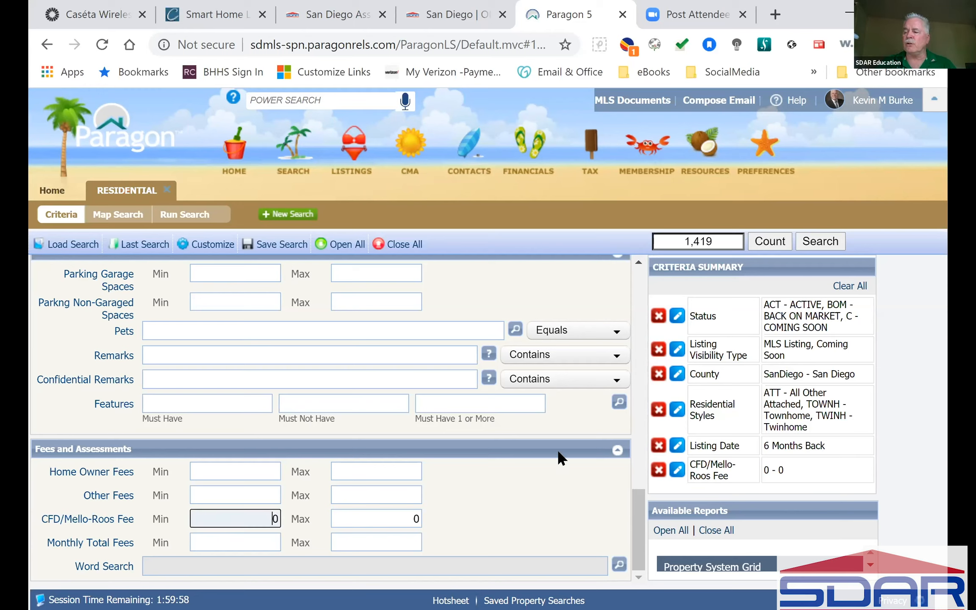
pyautogui.press('Delete')
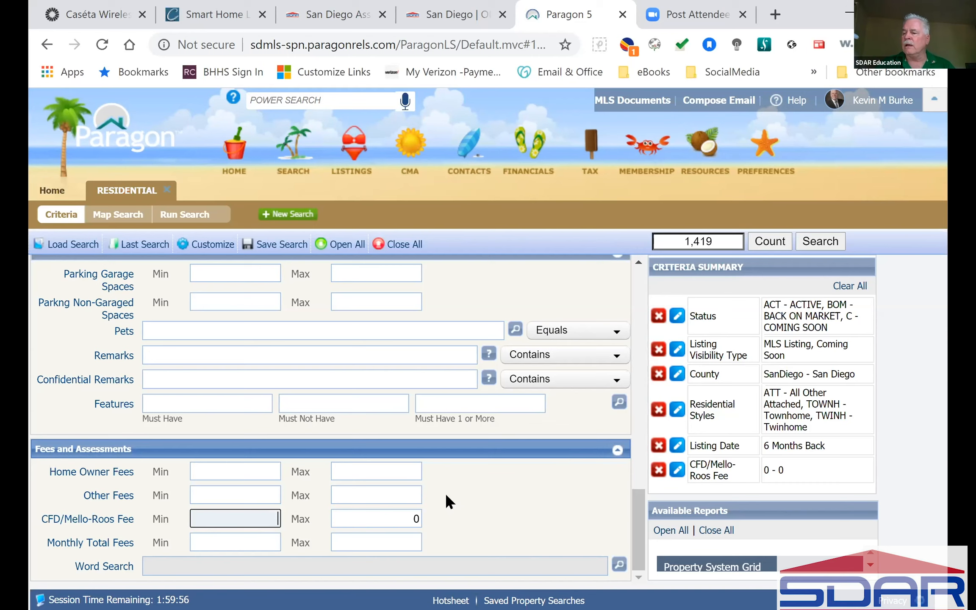
pyautogui.click(406, 521)
pyautogui.press('Delete')
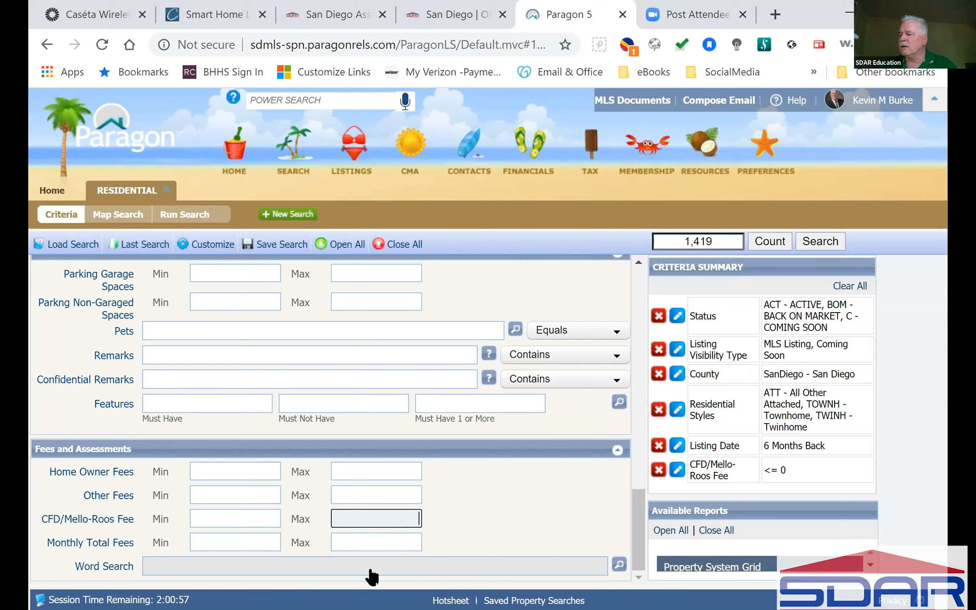
pyautogui.click(564, 493)
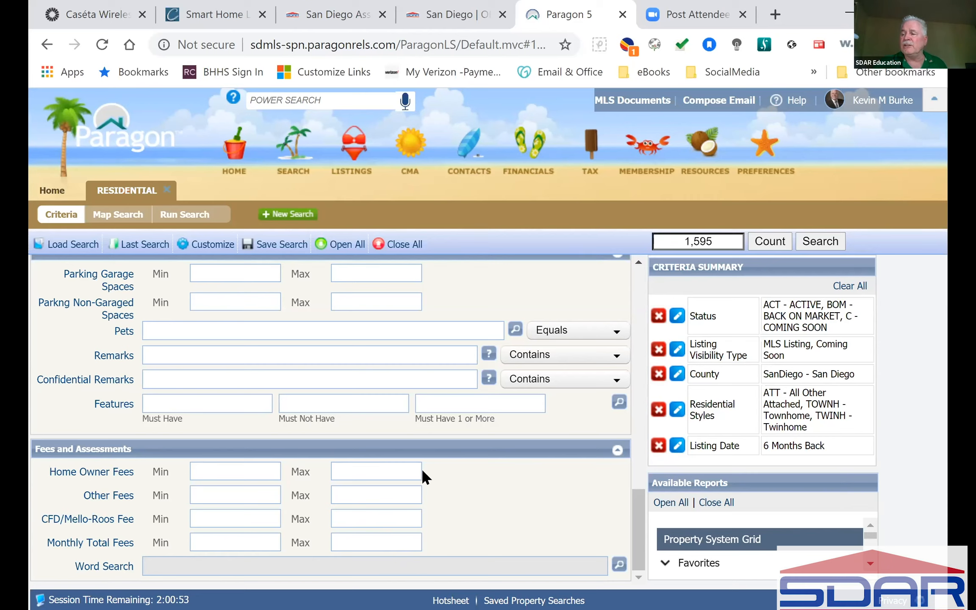
# Set the Home Owner Fees maximum to 0, narrowing results to 55 matches.
pyautogui.click(396, 470)
pyautogui.write('0')
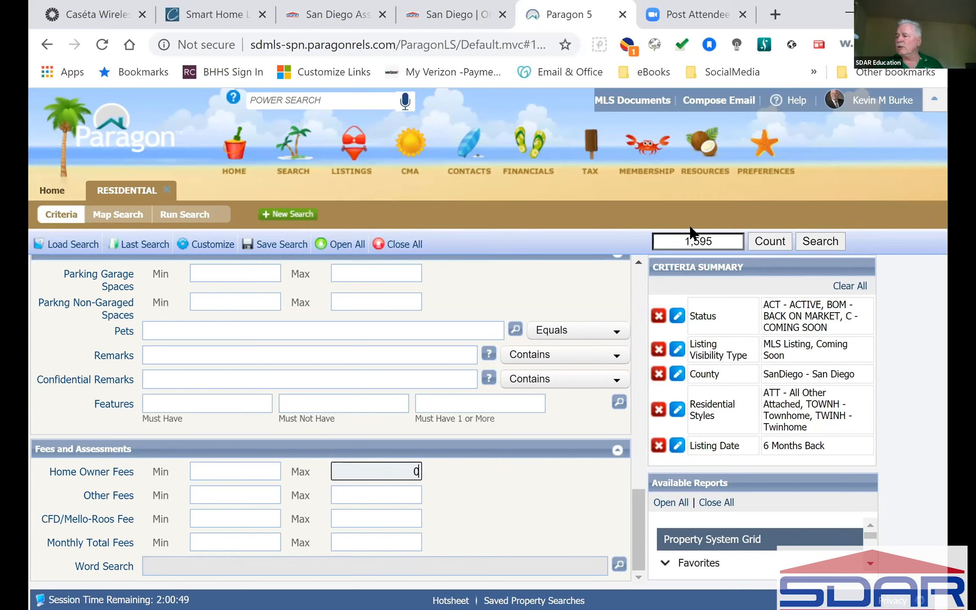
pyautogui.click(574, 510)
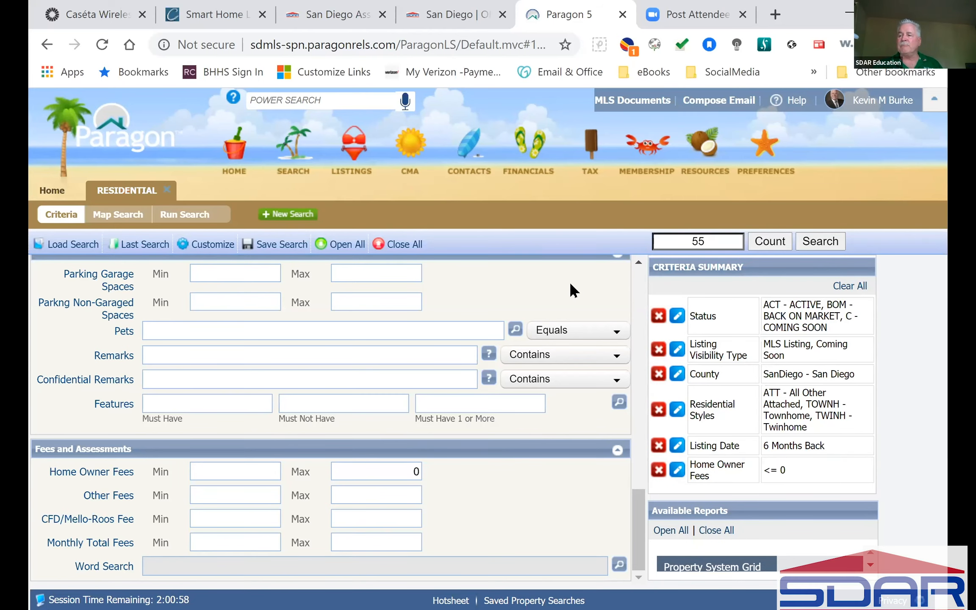
pyautogui.scroll(10, 570, 284)
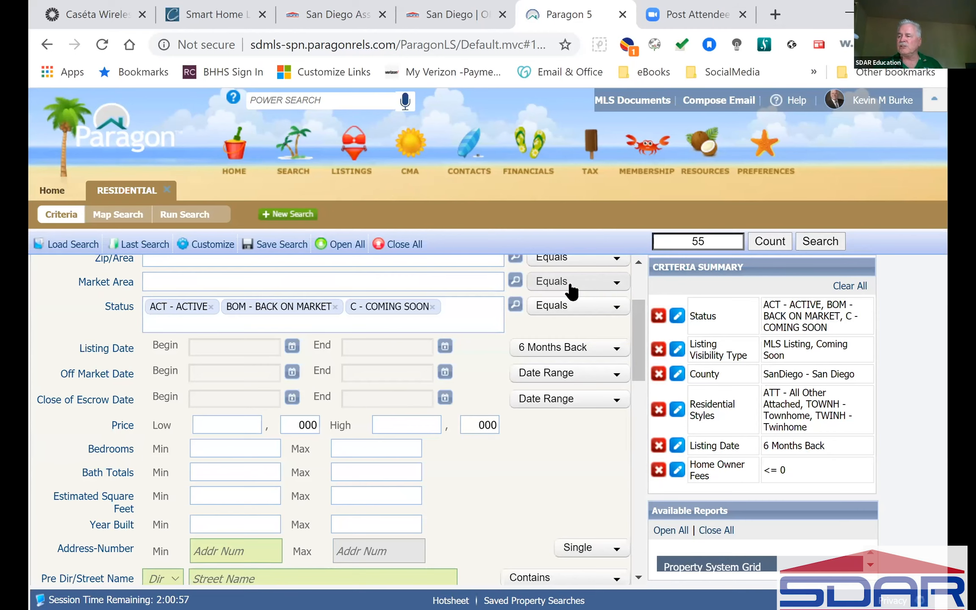
pyautogui.scroll(3, 571, 291)
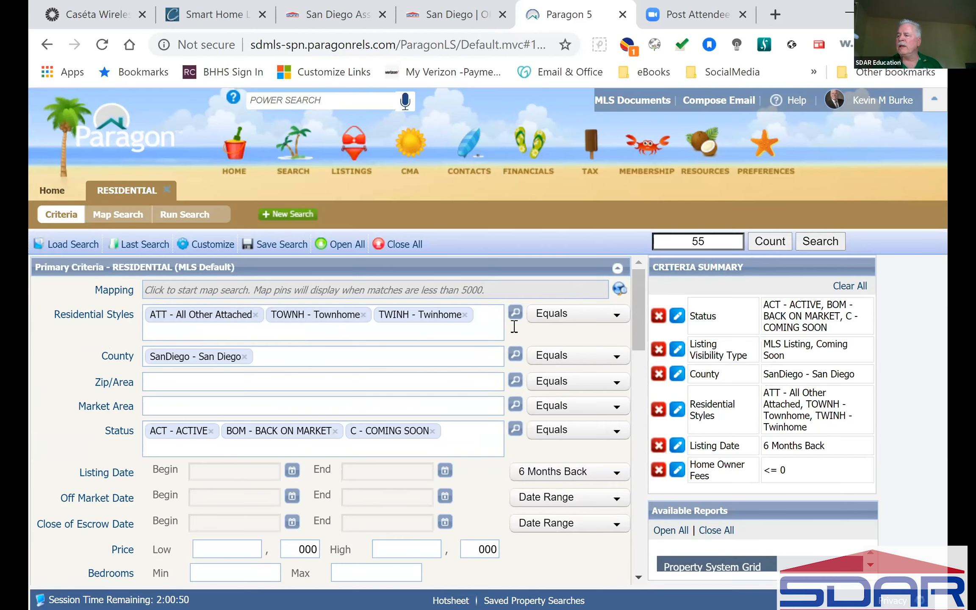
# Replace the attached residential styles with DET - Detached only.
pyautogui.click(255, 315)
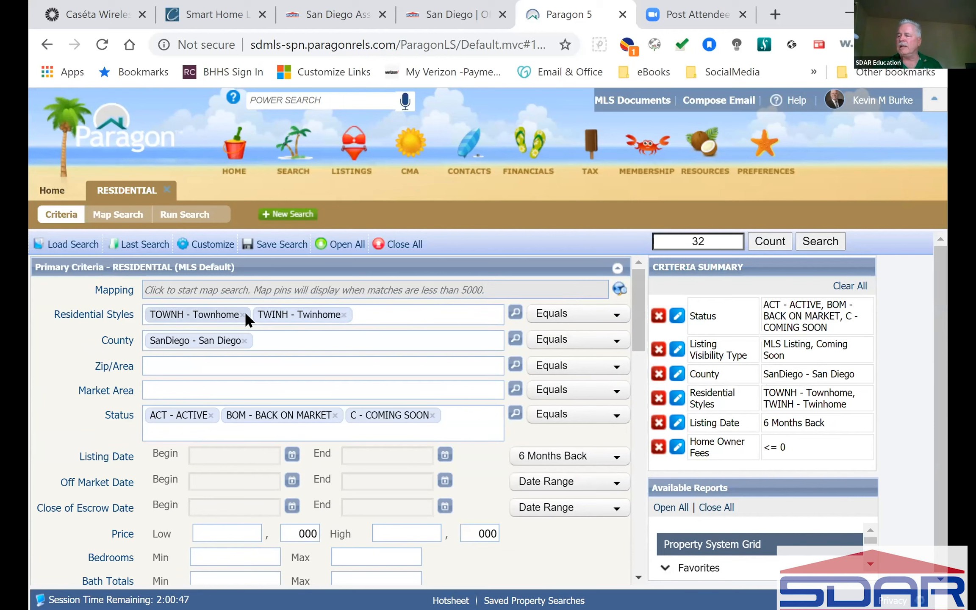
pyautogui.click(242, 314)
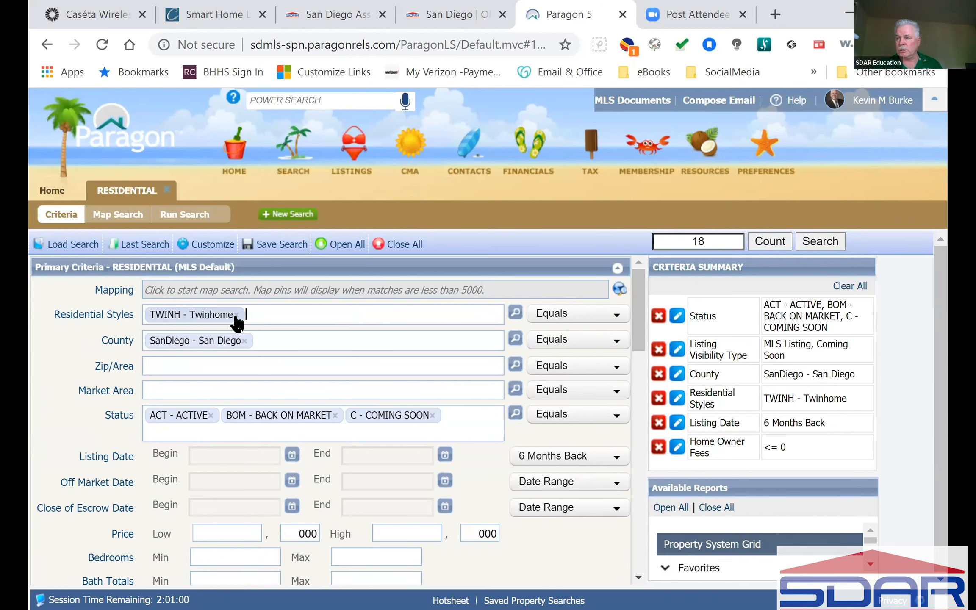
pyautogui.click(236, 315)
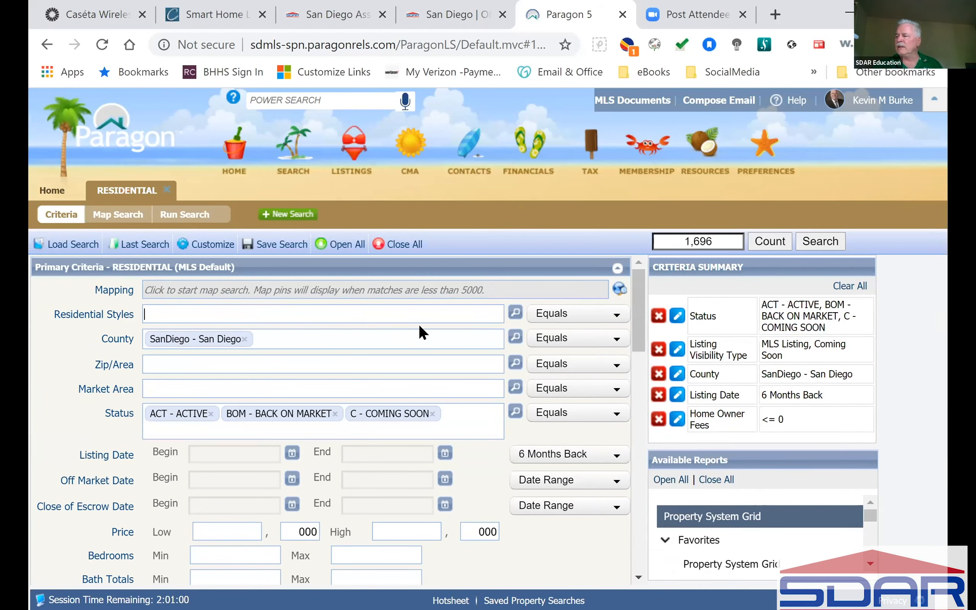
pyautogui.write('d')
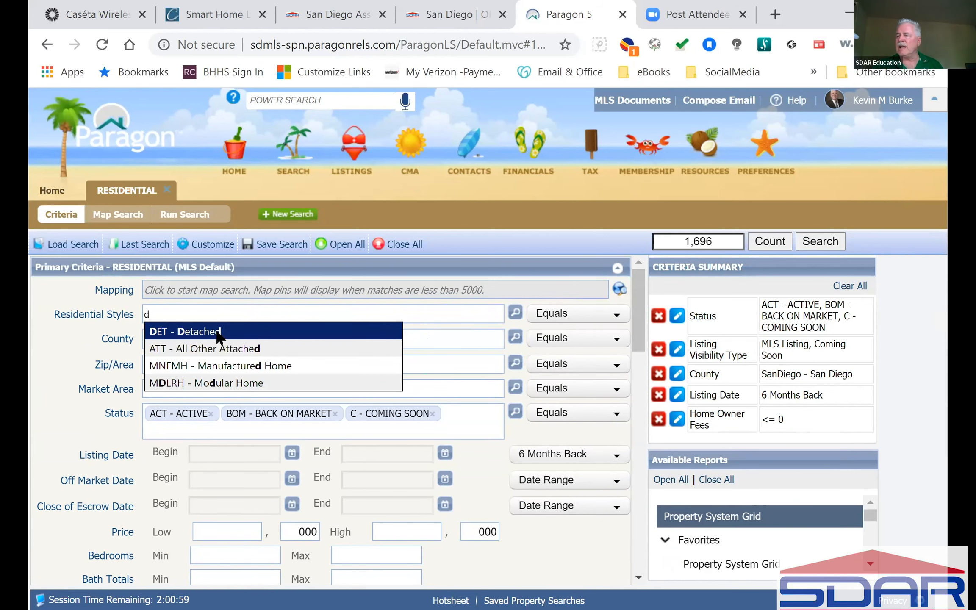
pyautogui.click(188, 332)
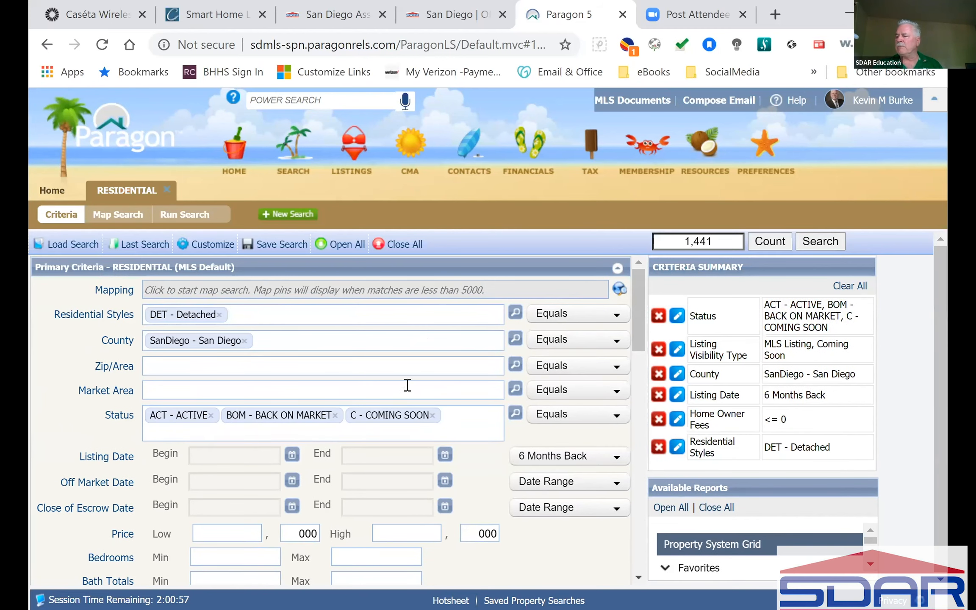
# Remove MLS Listing and Coming Soon from Listing Visibility Type, giving 1,441 matches.
pyautogui.scroll(-5, 407, 384)
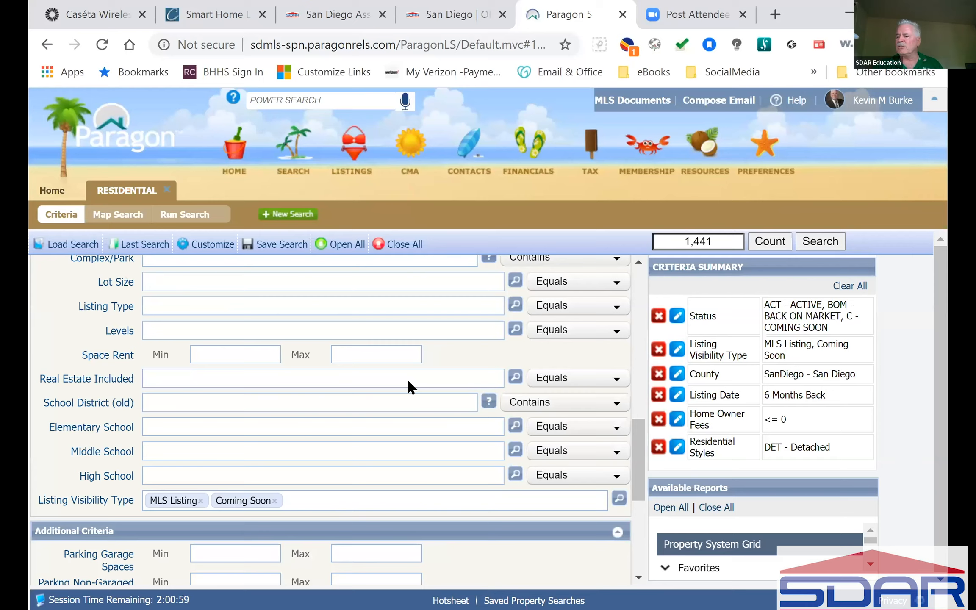
pyautogui.scroll(6, 409, 382)
pyautogui.scroll(-1, 407, 390)
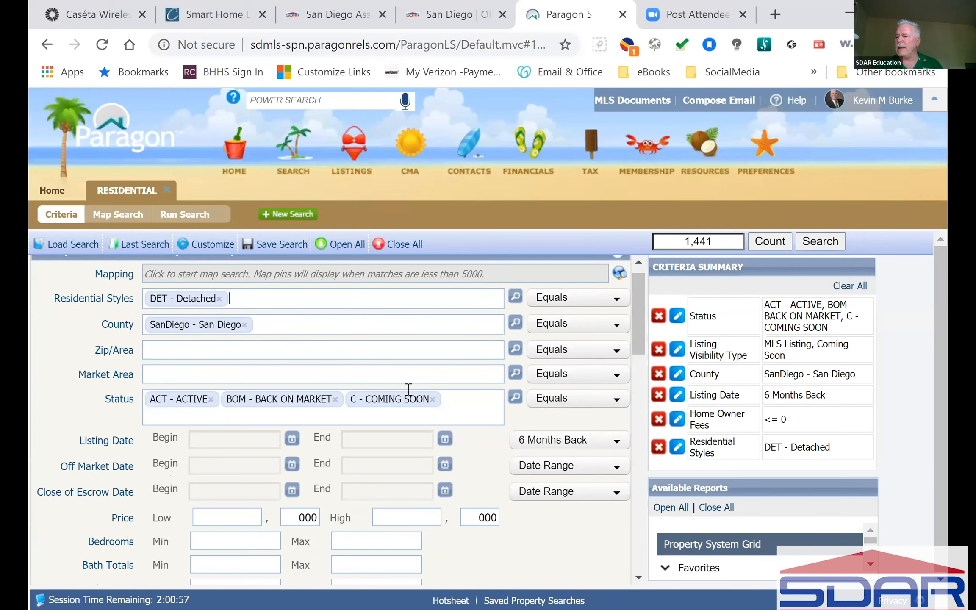
pyautogui.scroll(-8, 407, 386)
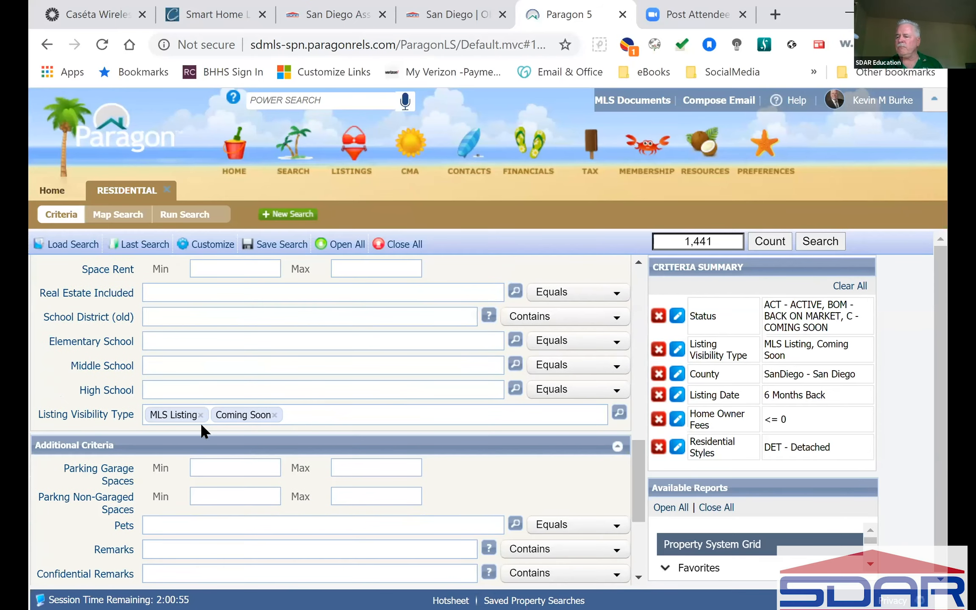
pyautogui.click(201, 415)
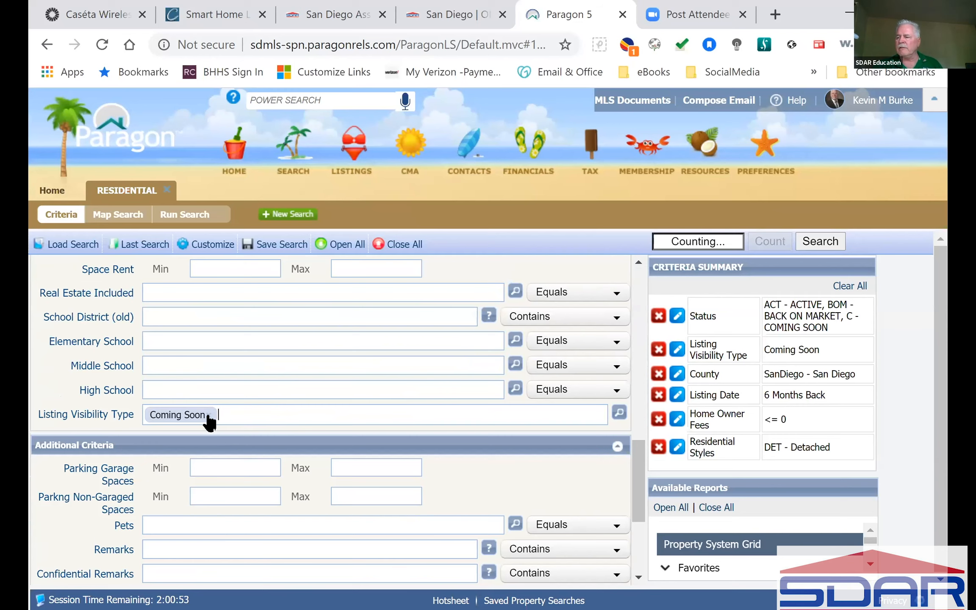
pyautogui.click(208, 415)
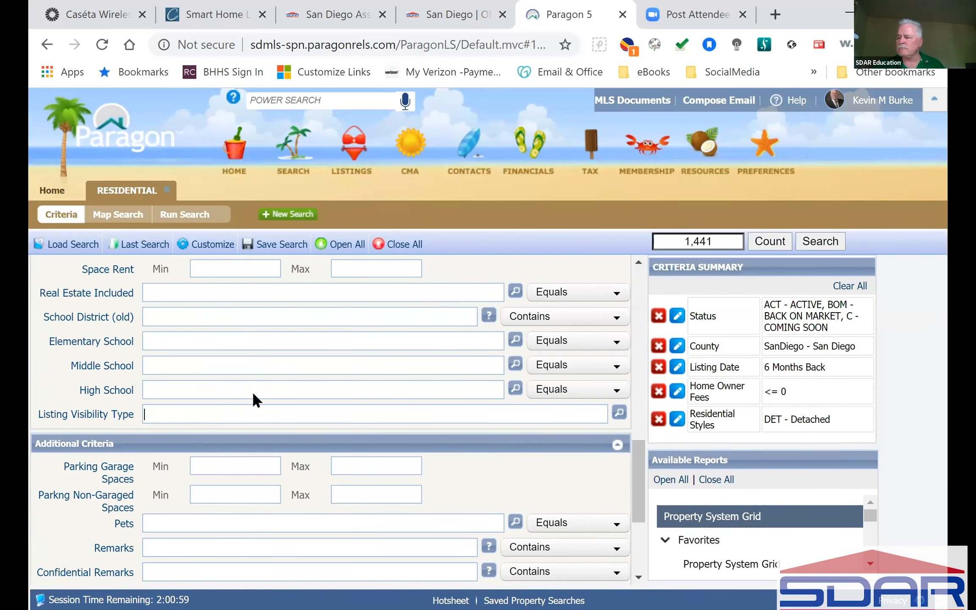
pyautogui.scroll(-4, 253, 400)
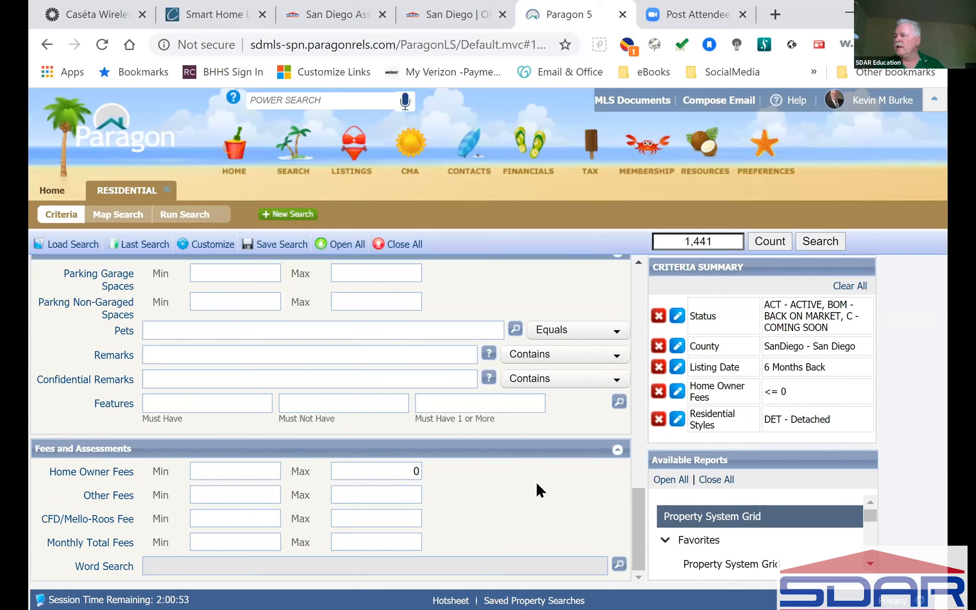
pyautogui.click(818, 241)
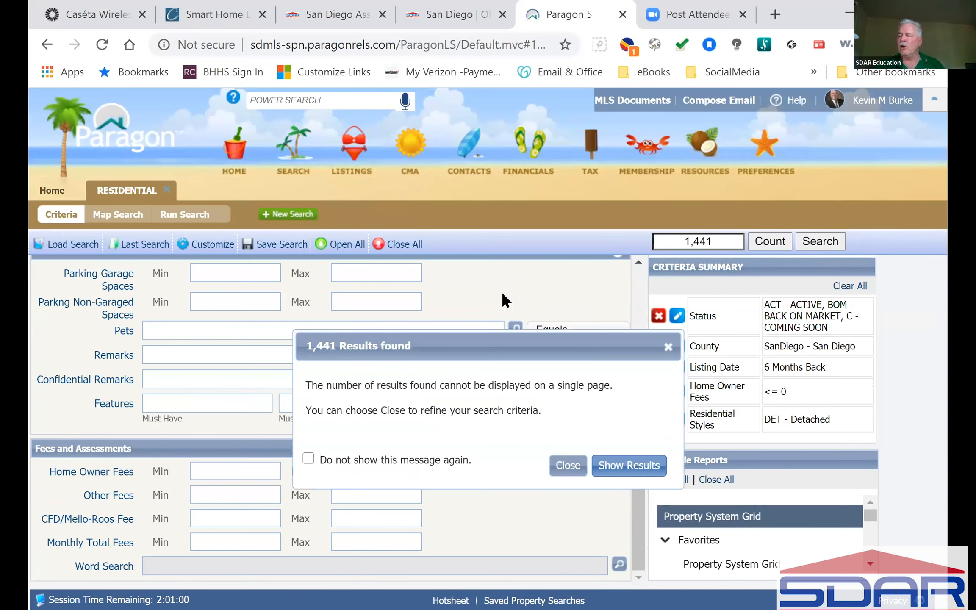
pyautogui.click(562, 468)
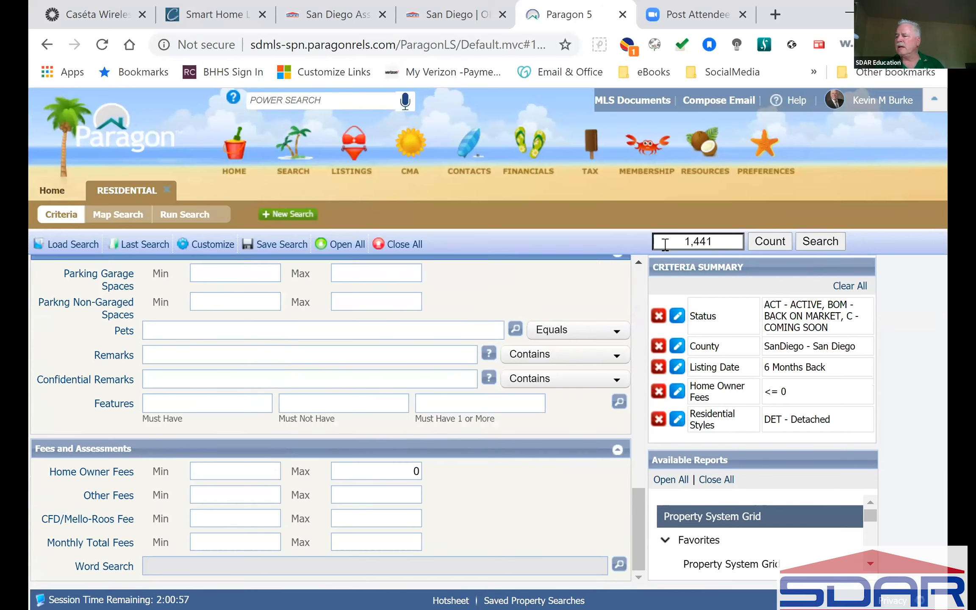
pyautogui.scroll(10, 513, 456)
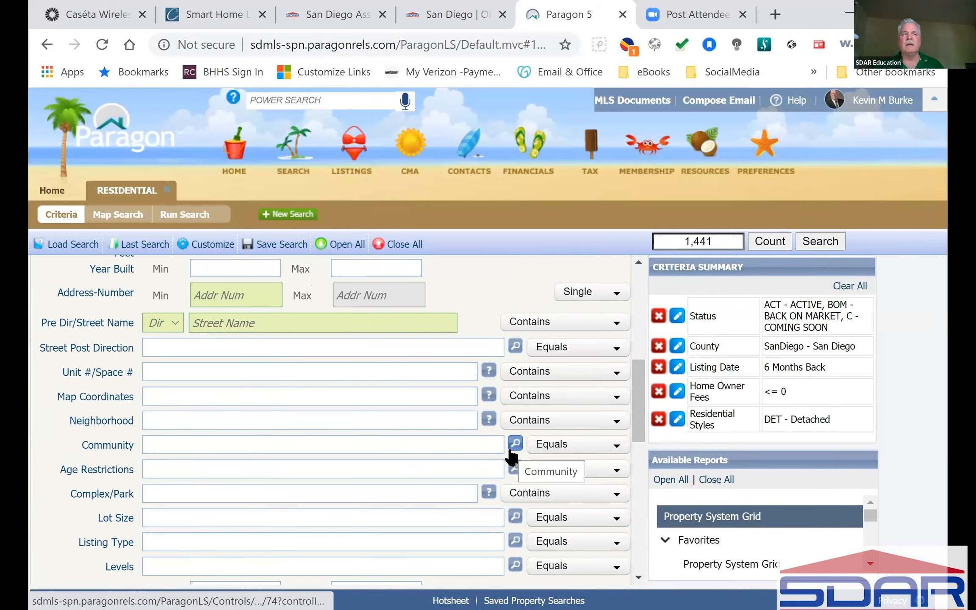
# Set Zip/Area to 92130 - CARMEL VALLEY, cutting matches from 1,441 to 9.
pyautogui.scroll(2, 512, 455)
pyautogui.scroll(5, 509, 447)
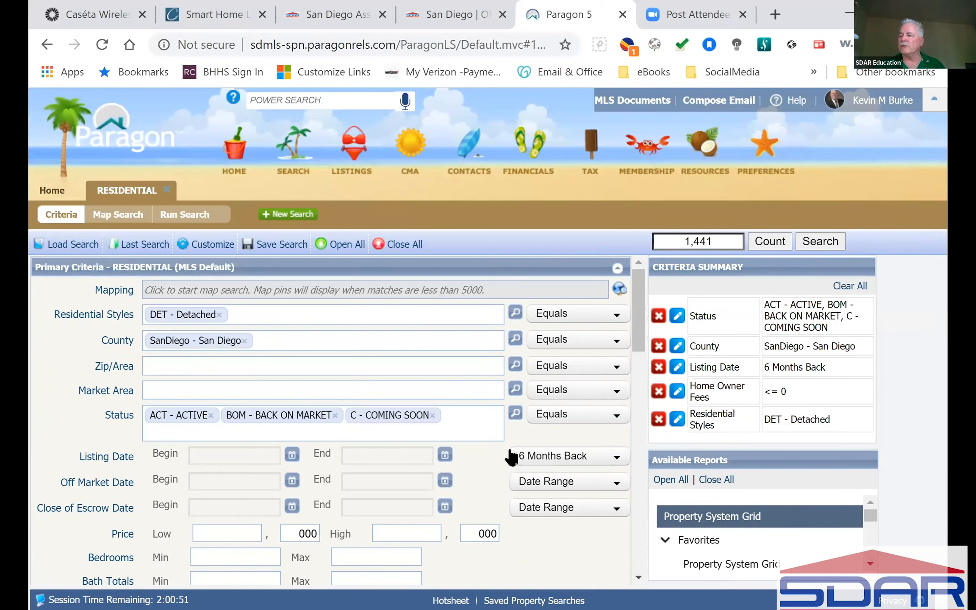
pyautogui.click(255, 369)
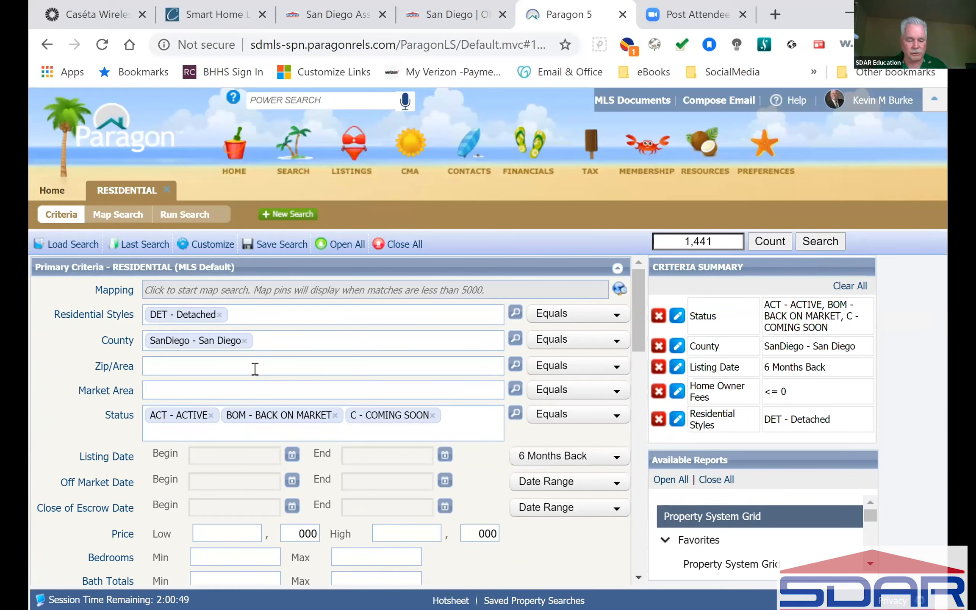
pyautogui.write('92130')
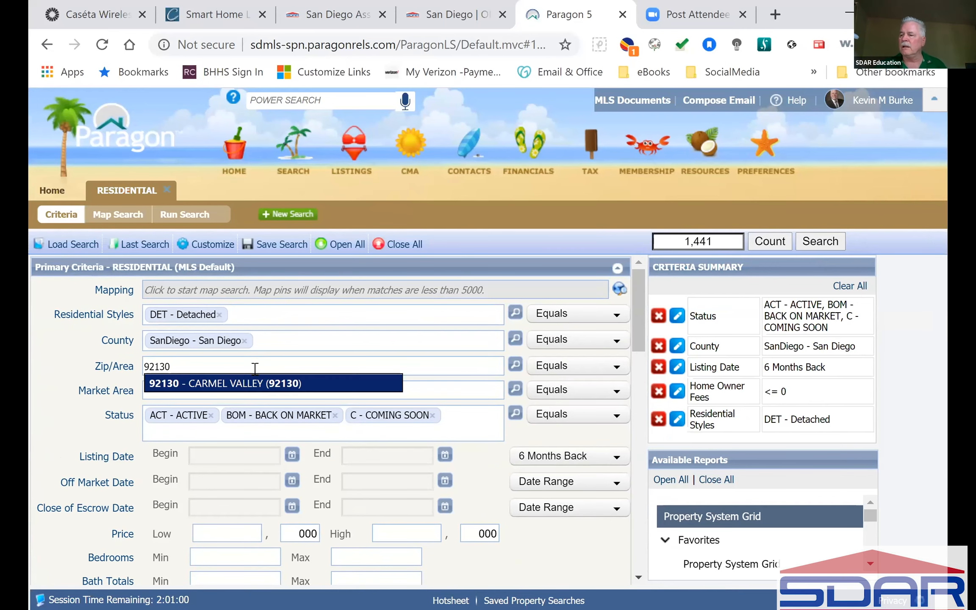
pyautogui.click(239, 383)
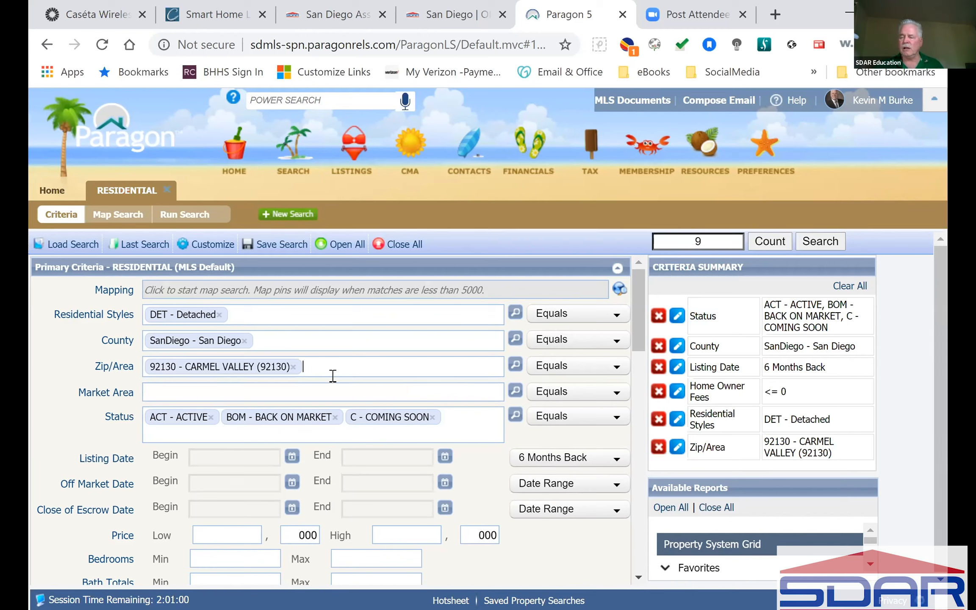
# Run the search and browse the 9 detached Carmel Valley listings, $1,050,000–$2,480,000.
pyautogui.click(837, 242)
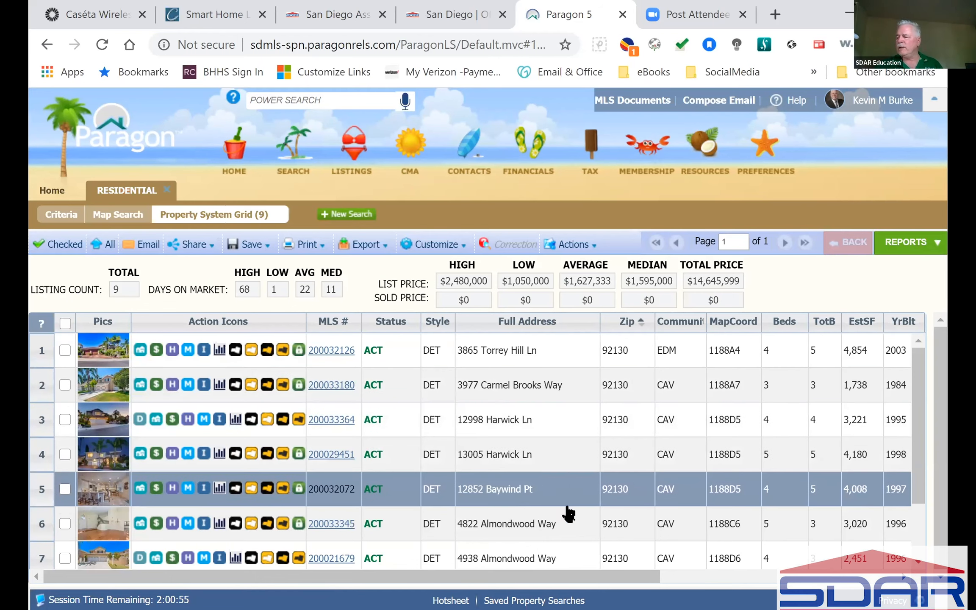
pyautogui.scroll(-2, 568, 514)
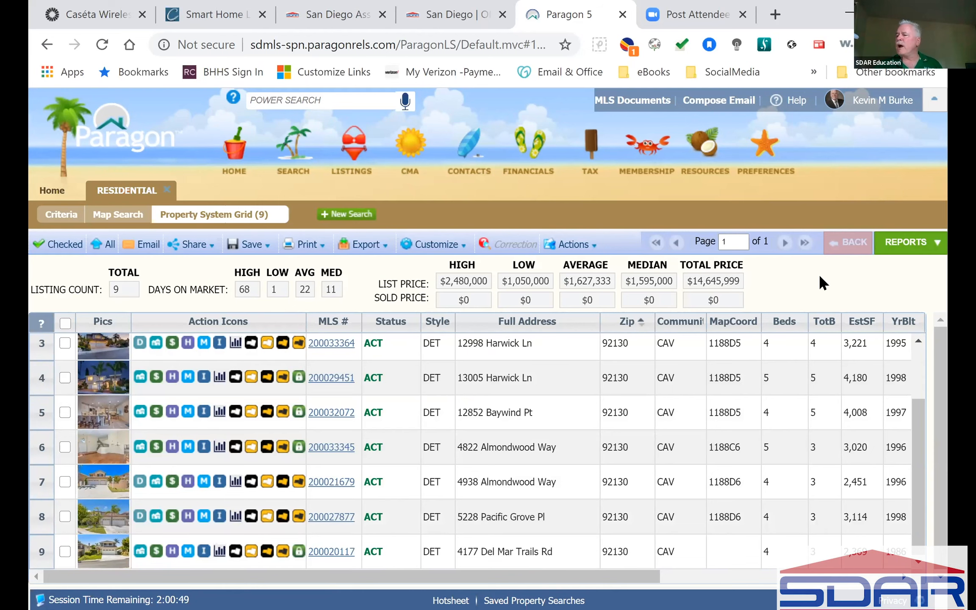
# Return to the criteria form and view the Customize Fields window without changing anything.
pyautogui.click(57, 217)
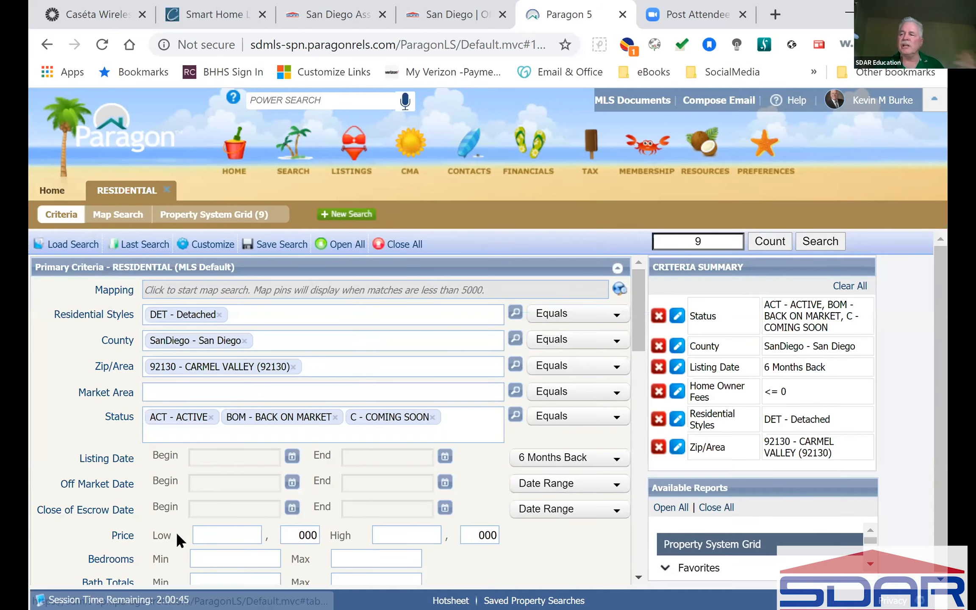
pyautogui.scroll(-10, 442, 524)
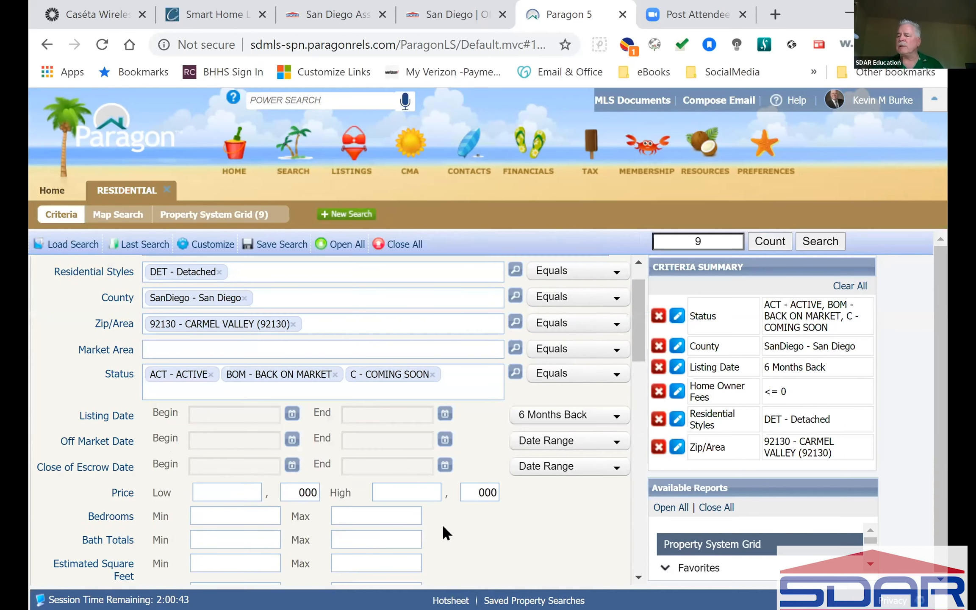
pyautogui.scroll(-10, 441, 524)
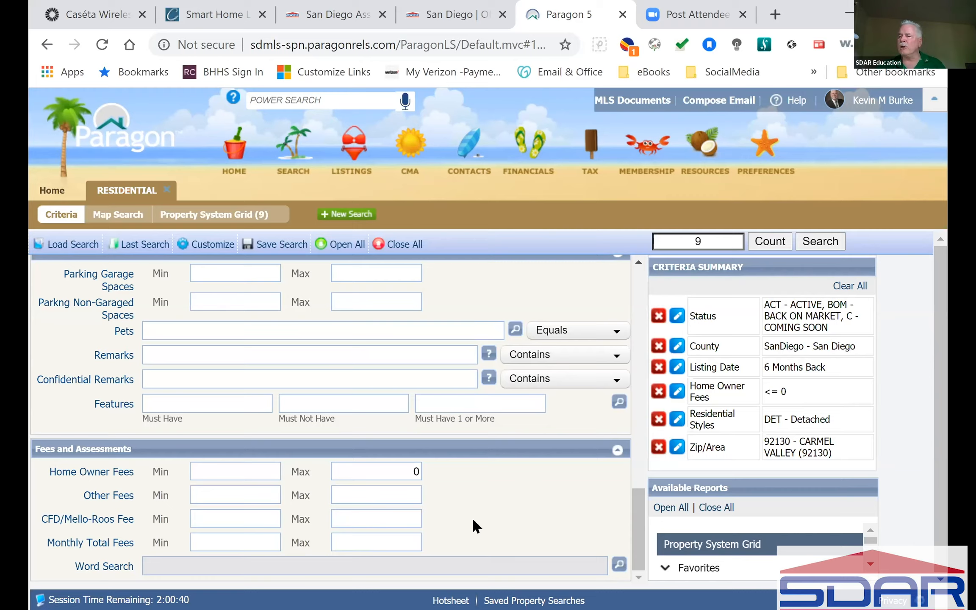
pyautogui.scroll(20, 472, 521)
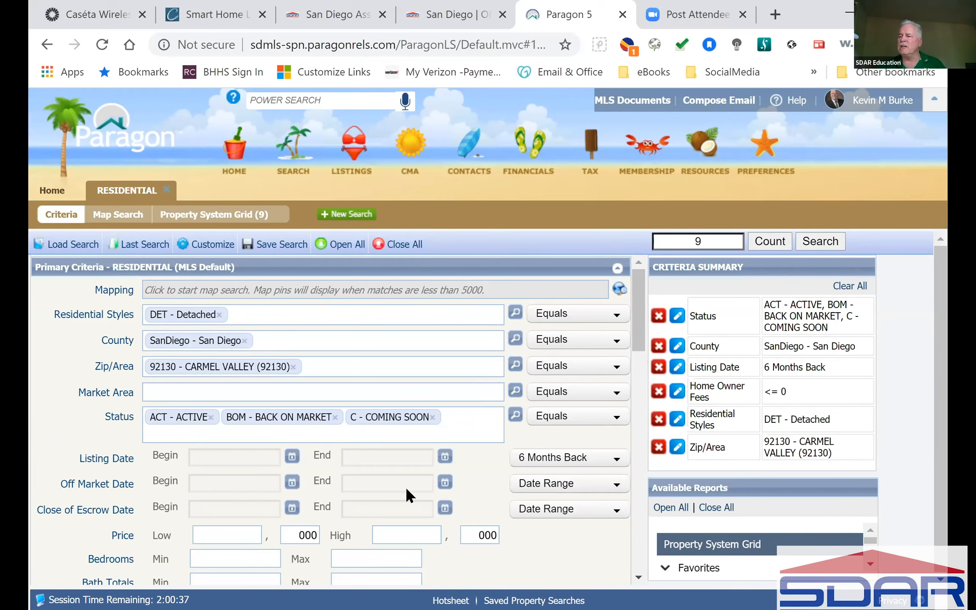
pyautogui.click(207, 244)
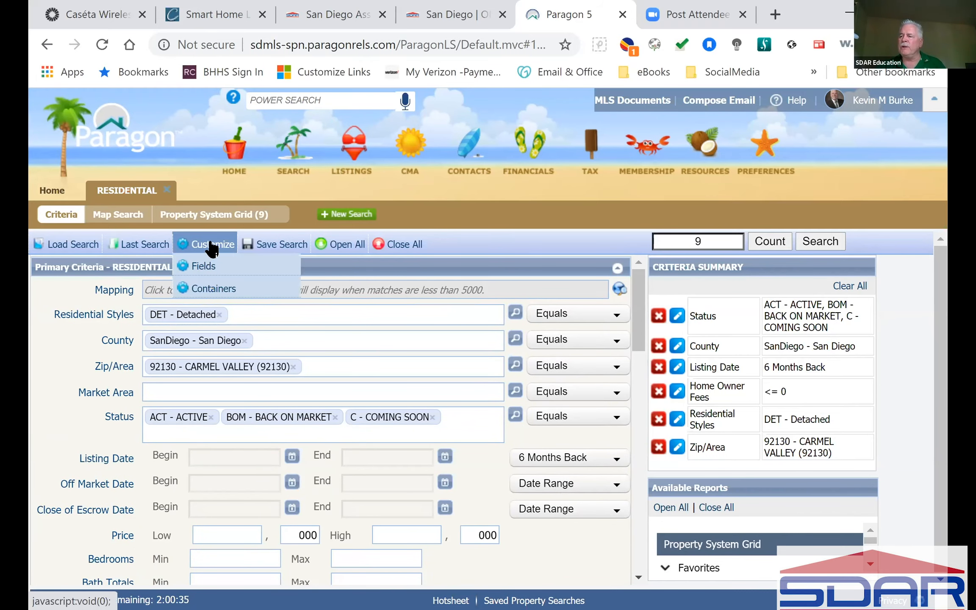
pyautogui.click(207, 266)
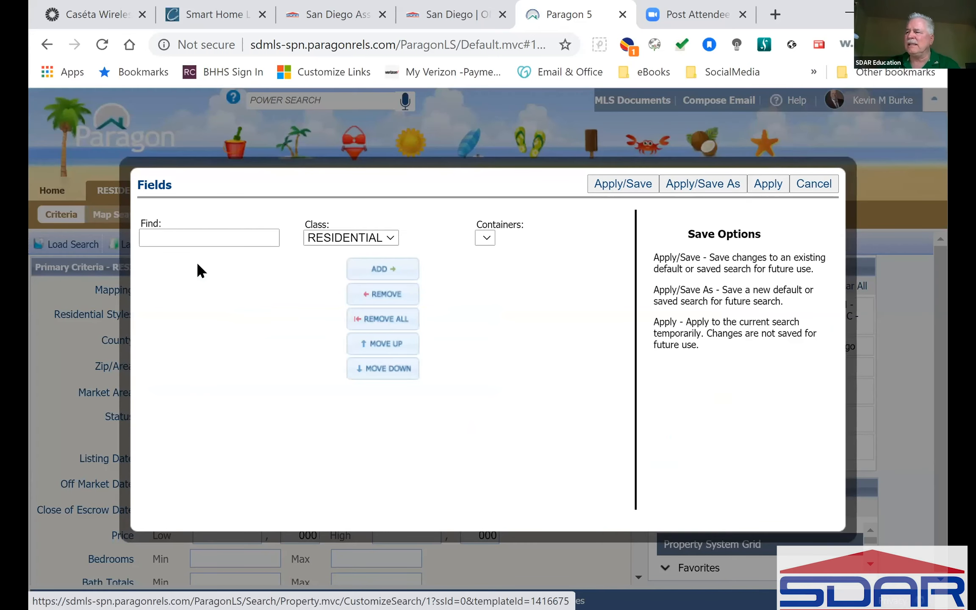
pyautogui.click(812, 184)
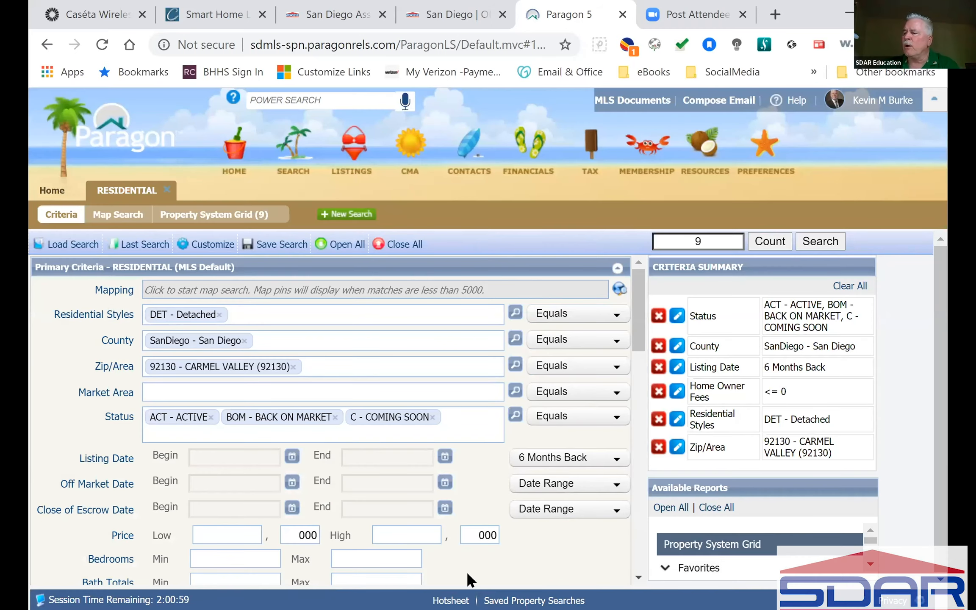
# Search the field list for 'selling' and add Selling Office to the search form.
pyautogui.click(200, 245)
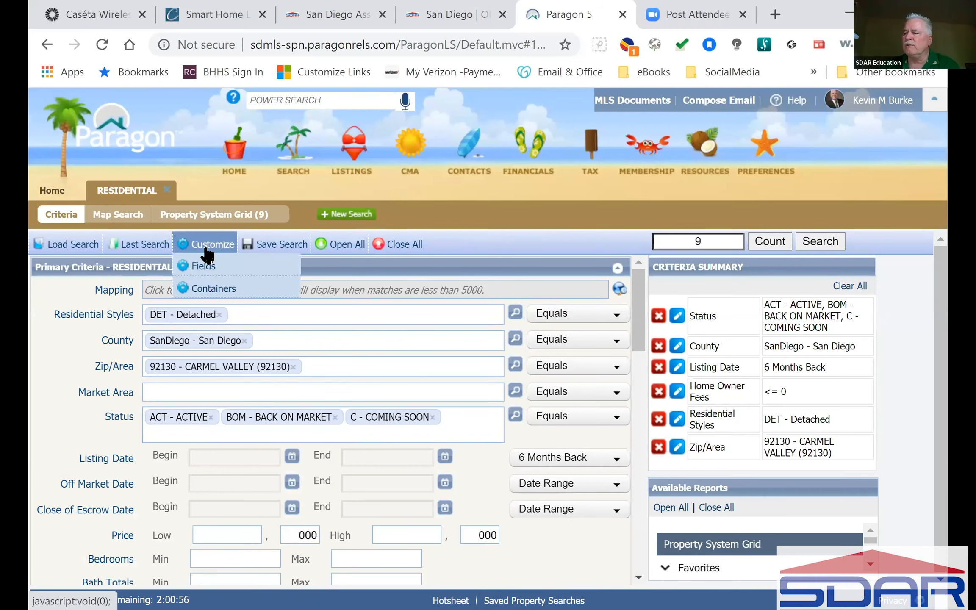
pyautogui.click(198, 265)
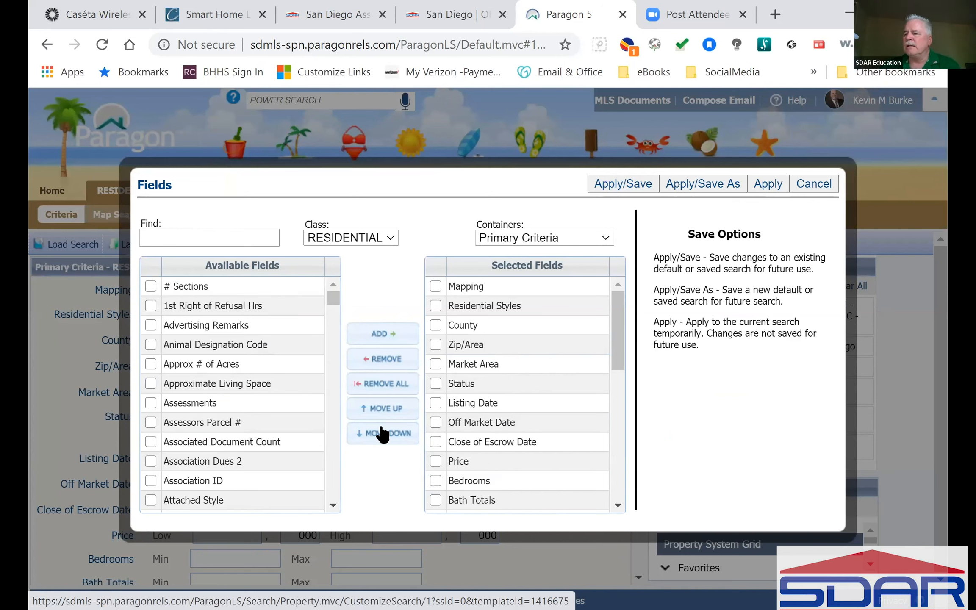
pyautogui.moveTo(612, 323); pyautogui.dragTo(628, 483)
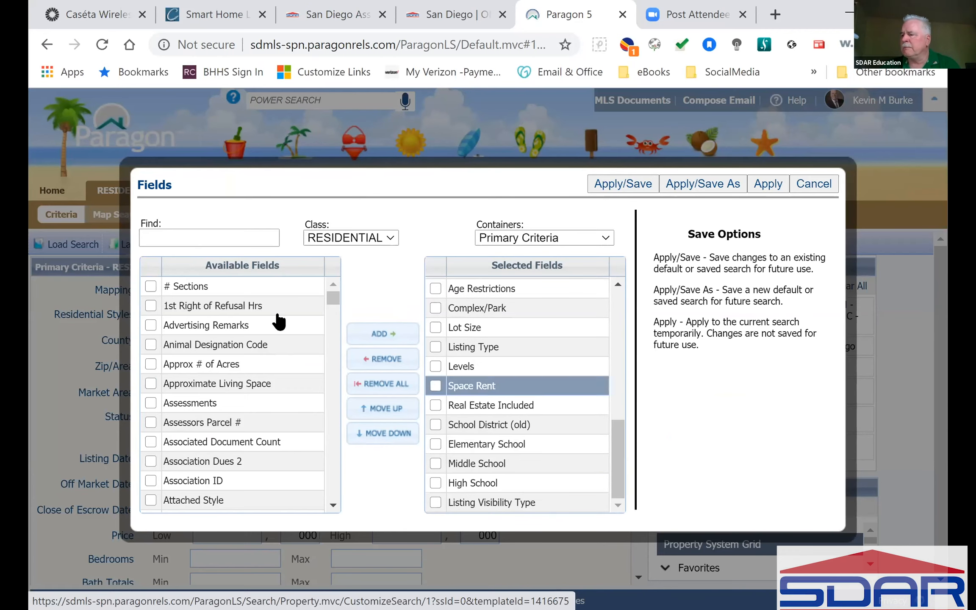
pyautogui.click(206, 239)
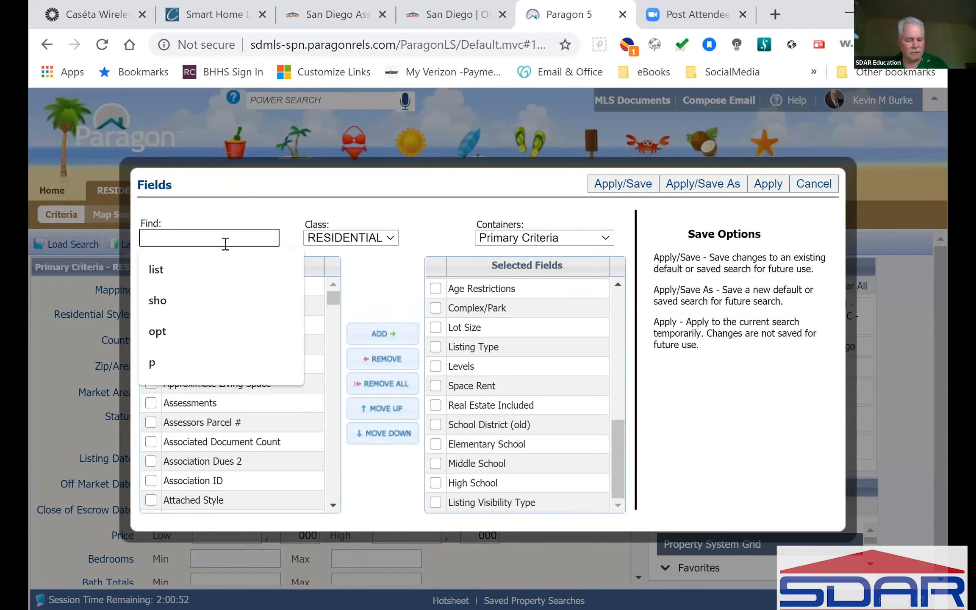
pyautogui.write('selling')
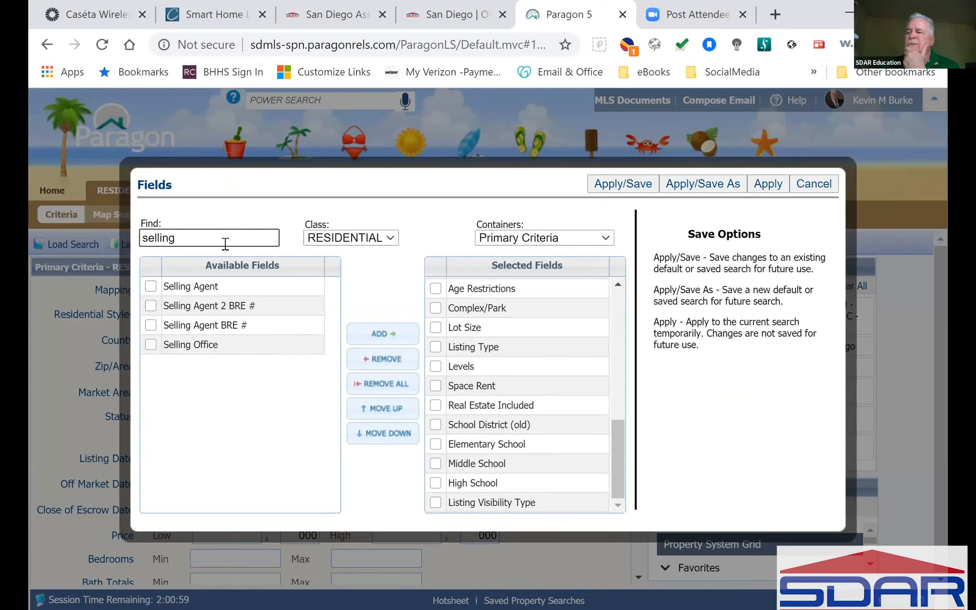
pyautogui.click(235, 330)
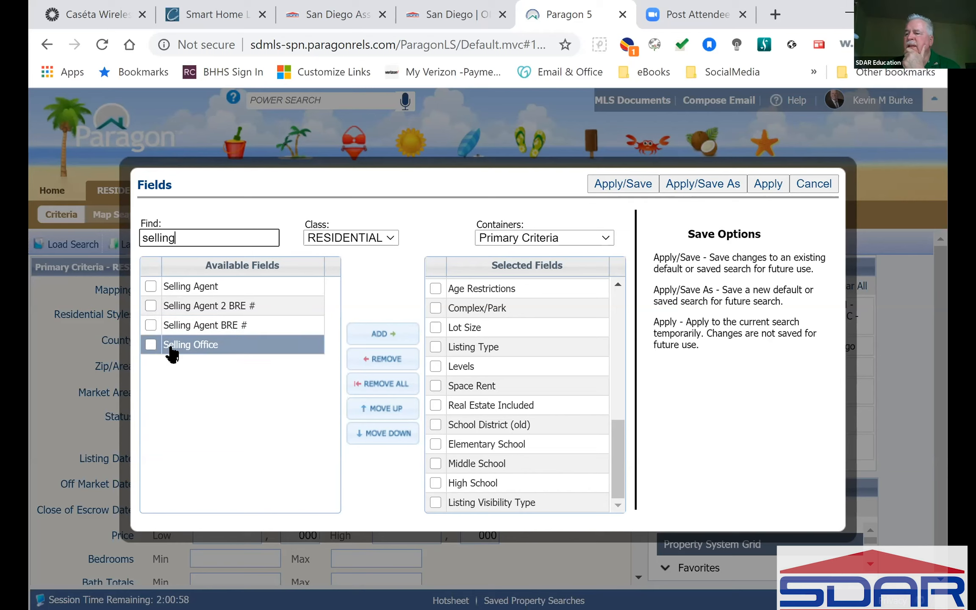
pyautogui.click(150, 344)
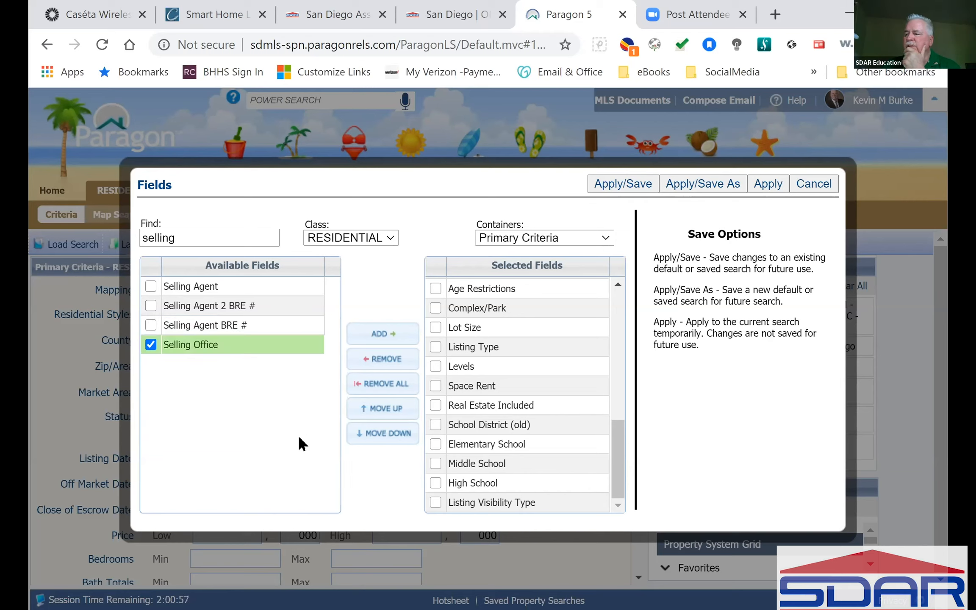
pyautogui.click(381, 334)
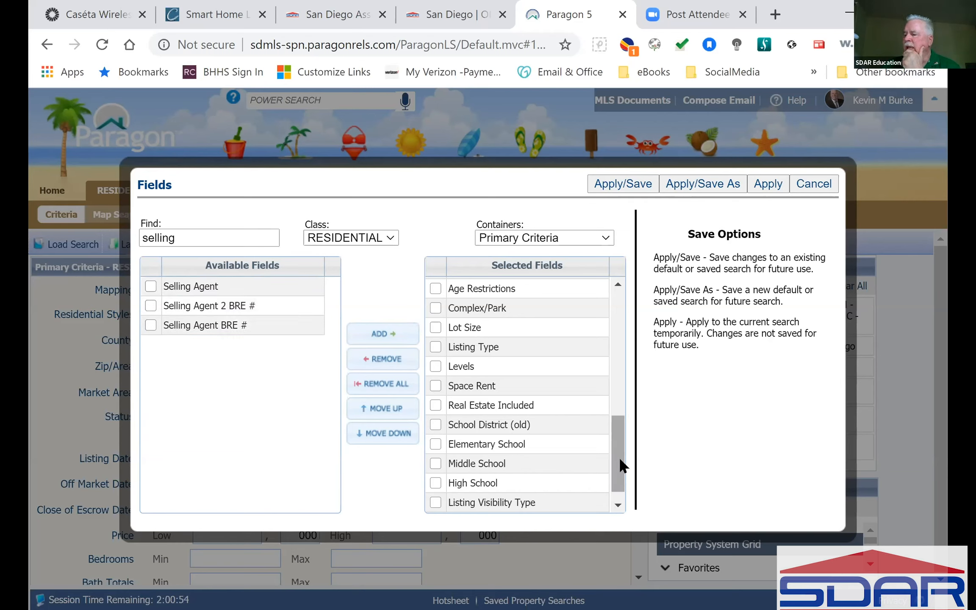
pyautogui.scroll(-1, 618, 462)
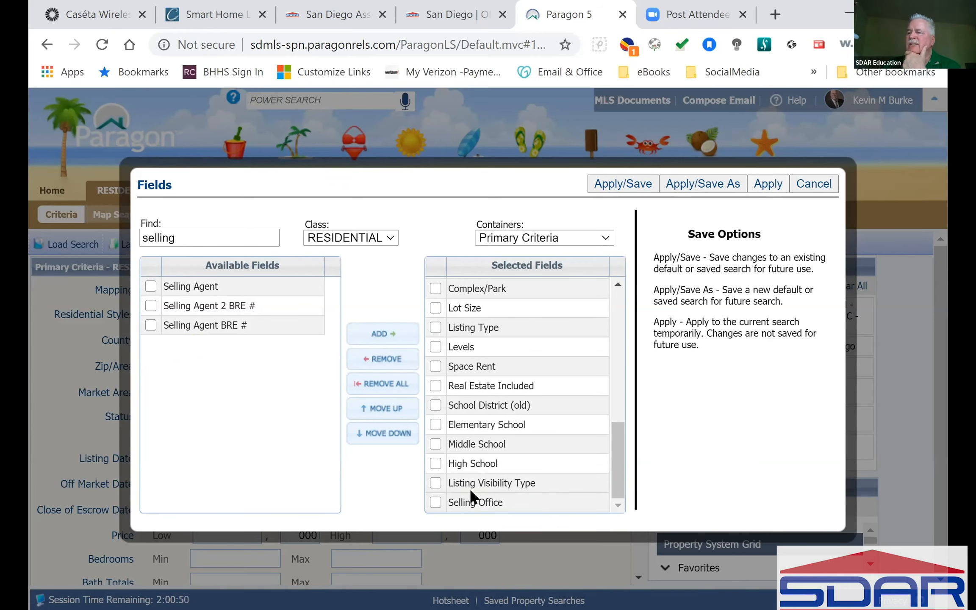
pyautogui.scroll(-15, 403, 516)
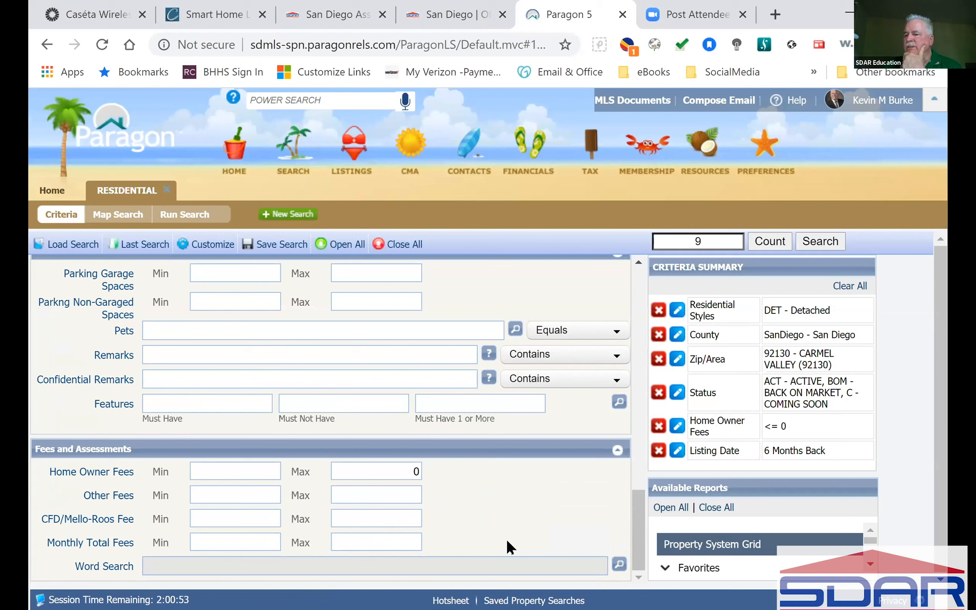
pyautogui.scroll(3, 505, 538)
pyautogui.scroll(3, 507, 547)
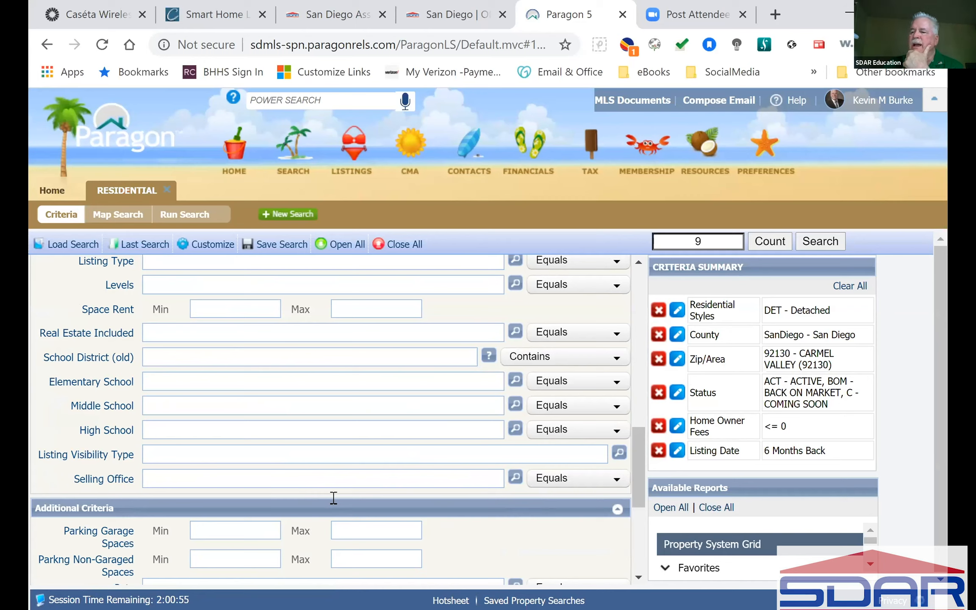
pyautogui.click(213, 478)
pyautogui.write('burke')
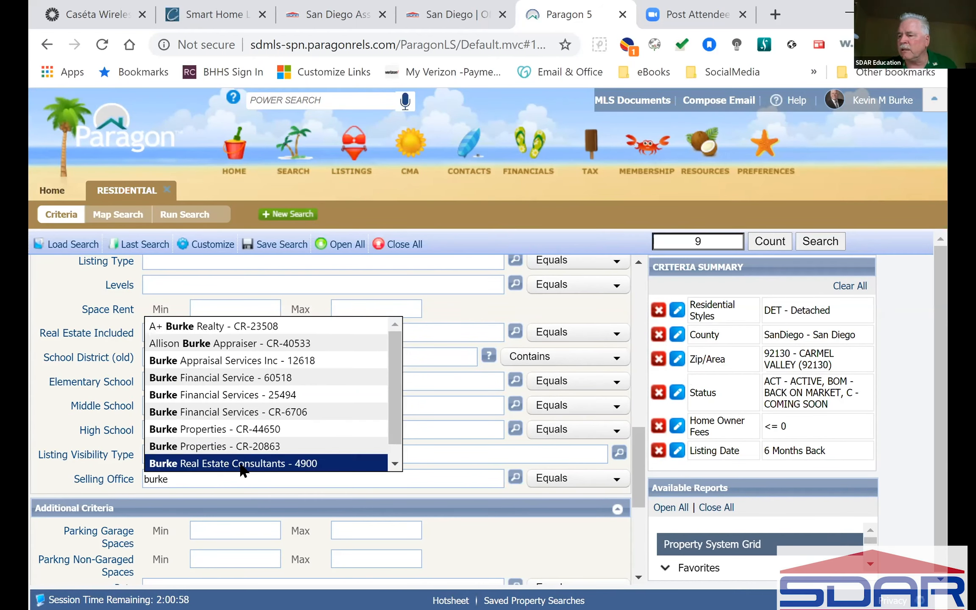
pyautogui.click(256, 463)
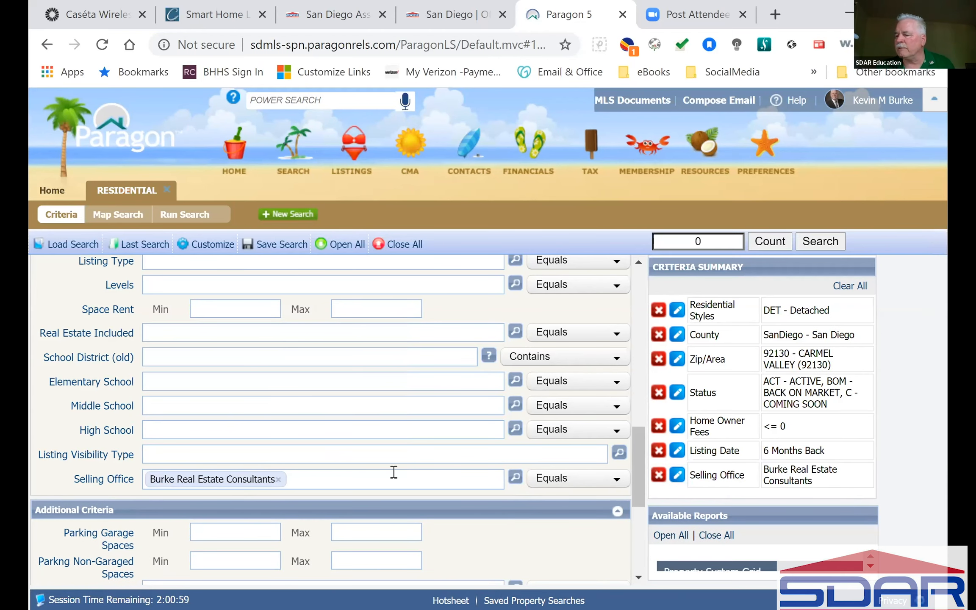
pyautogui.click(280, 480)
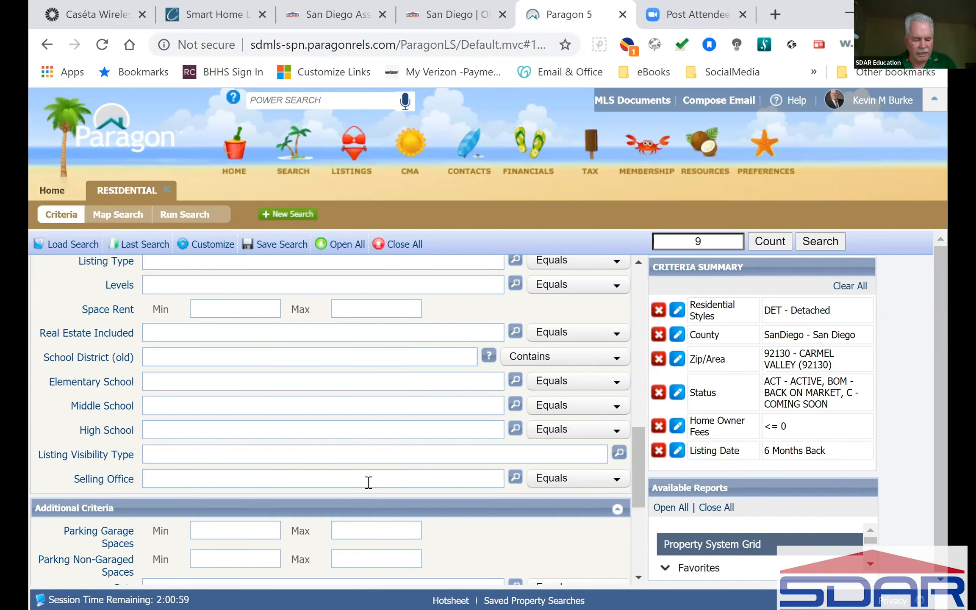
pyautogui.write('burke')
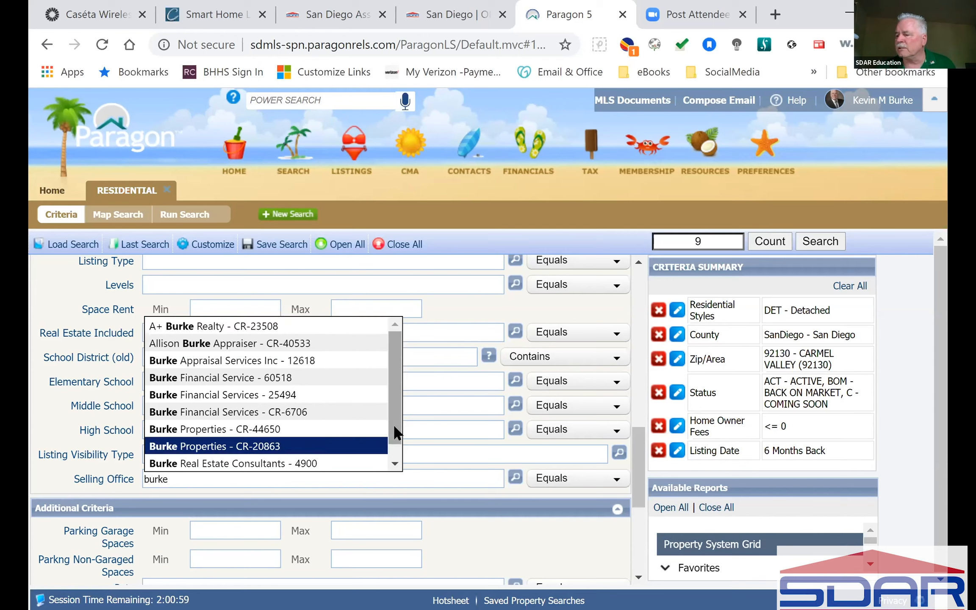
pyautogui.scroll(-1, 395, 452)
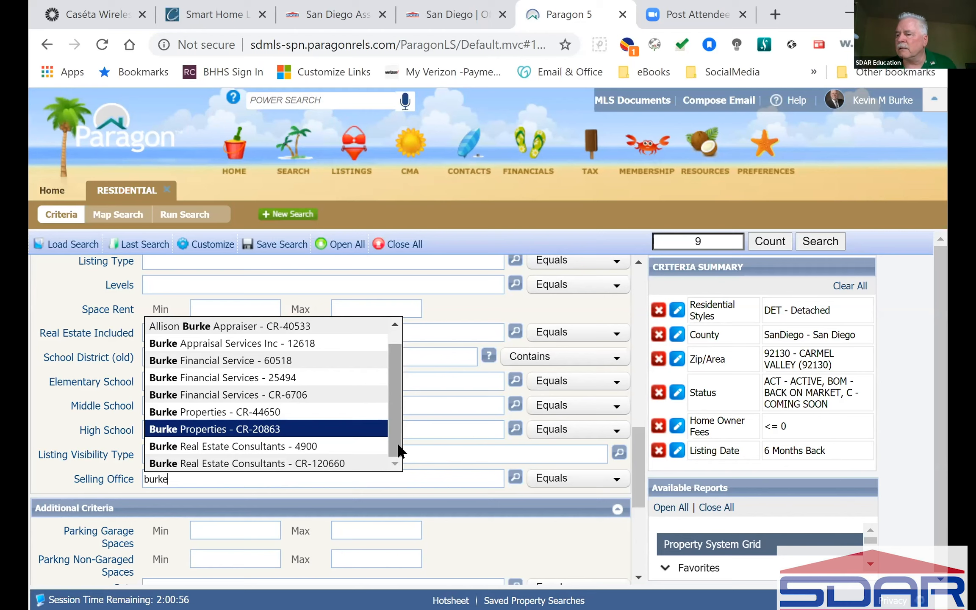
pyautogui.scroll(1, 392, 394)
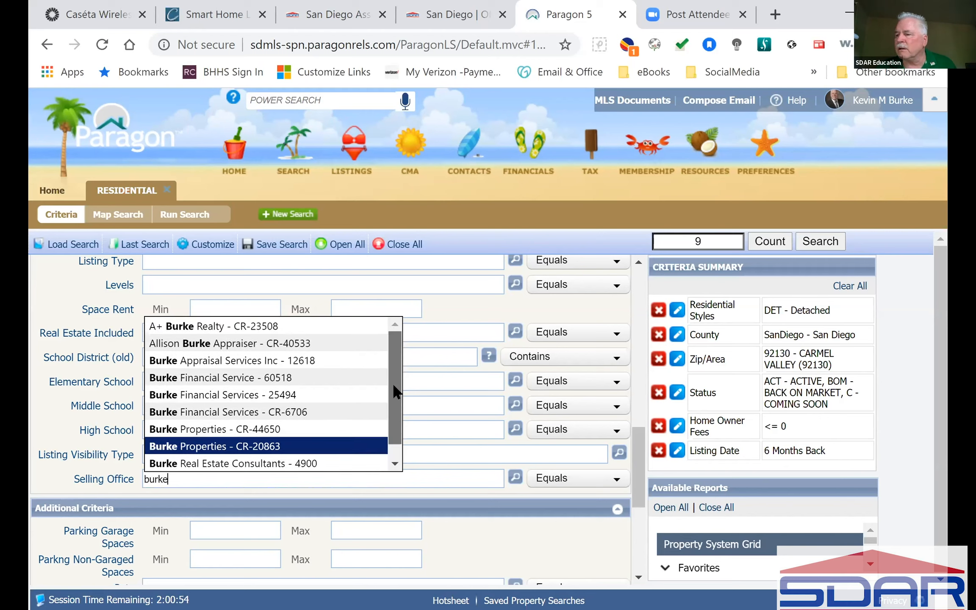
pyautogui.scroll(-1, 394, 393)
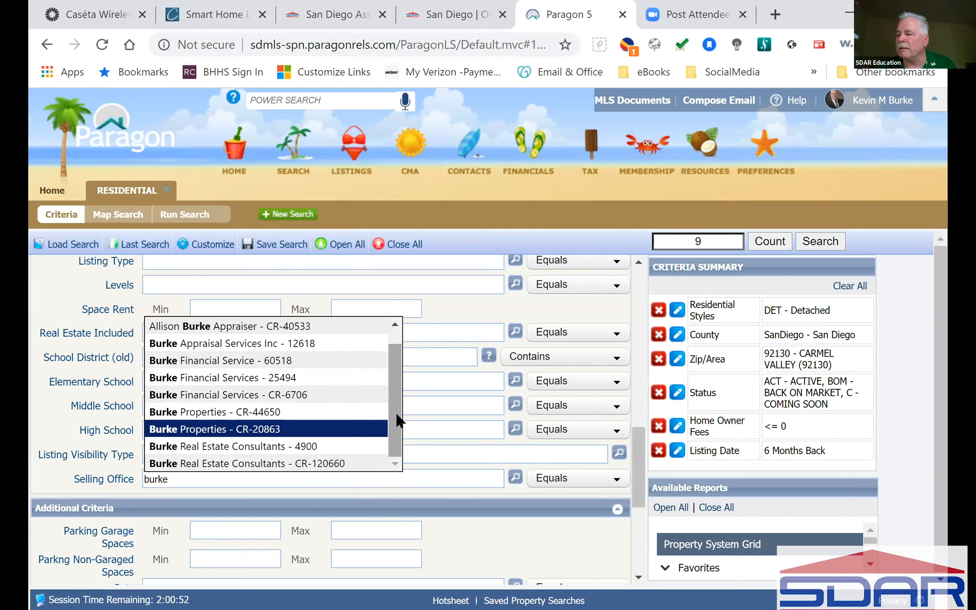
pyautogui.click(266, 463)
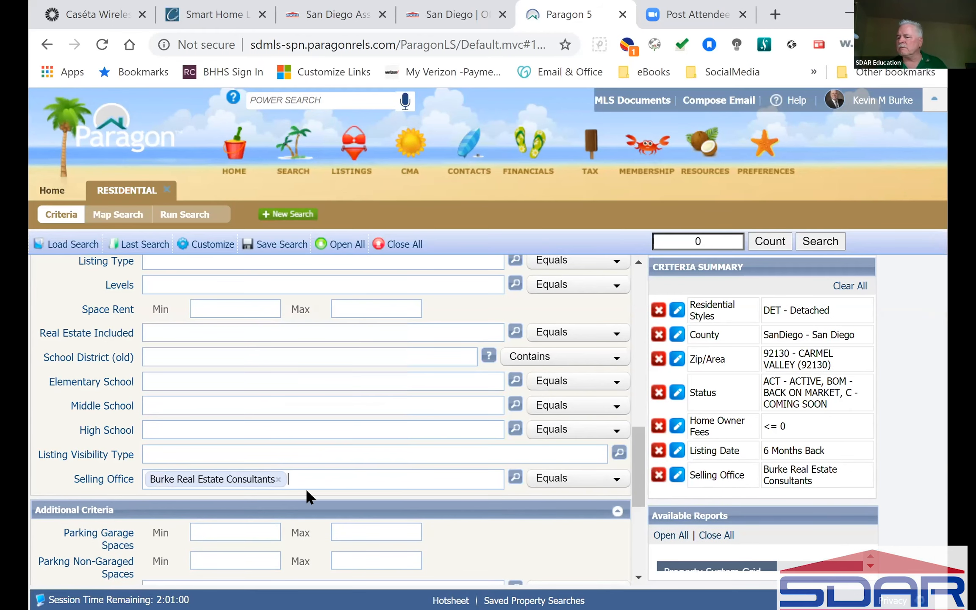
pyautogui.click(278, 481)
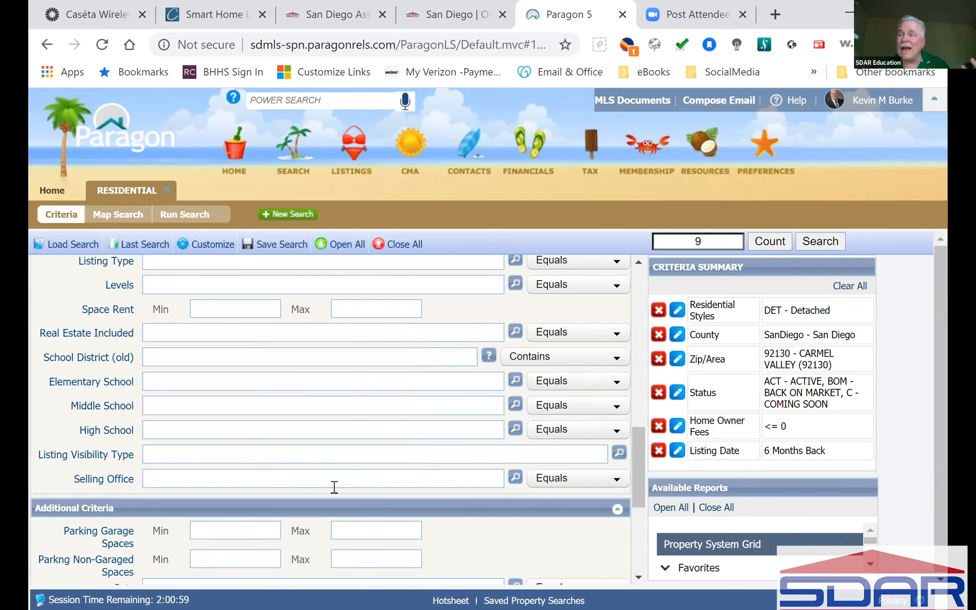
# Remove Selling Office and Listing Visibility Type from the form's selected fields and apply the layout.
pyautogui.click(204, 244)
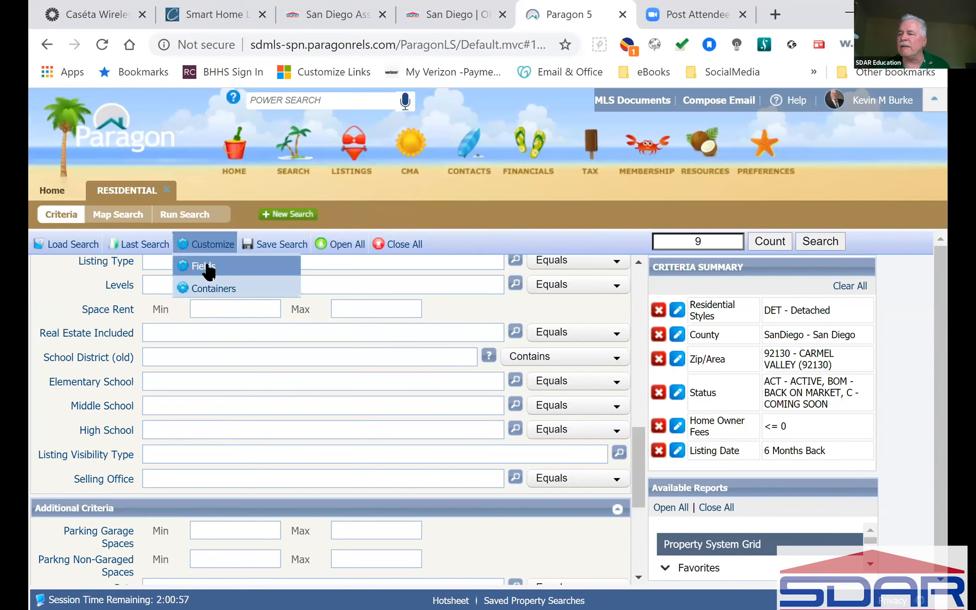
pyautogui.click(210, 283)
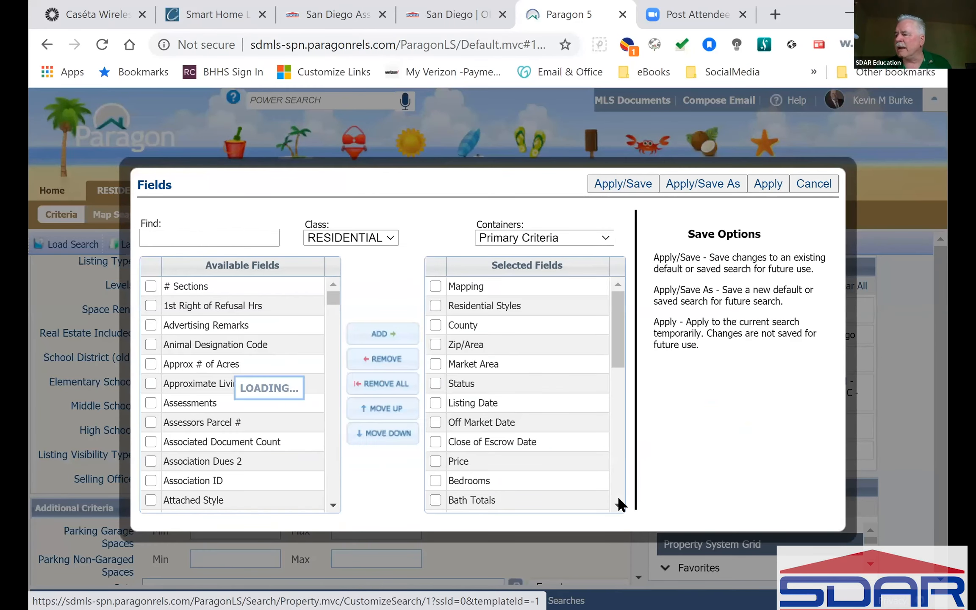
pyautogui.scroll(-5, 615, 490)
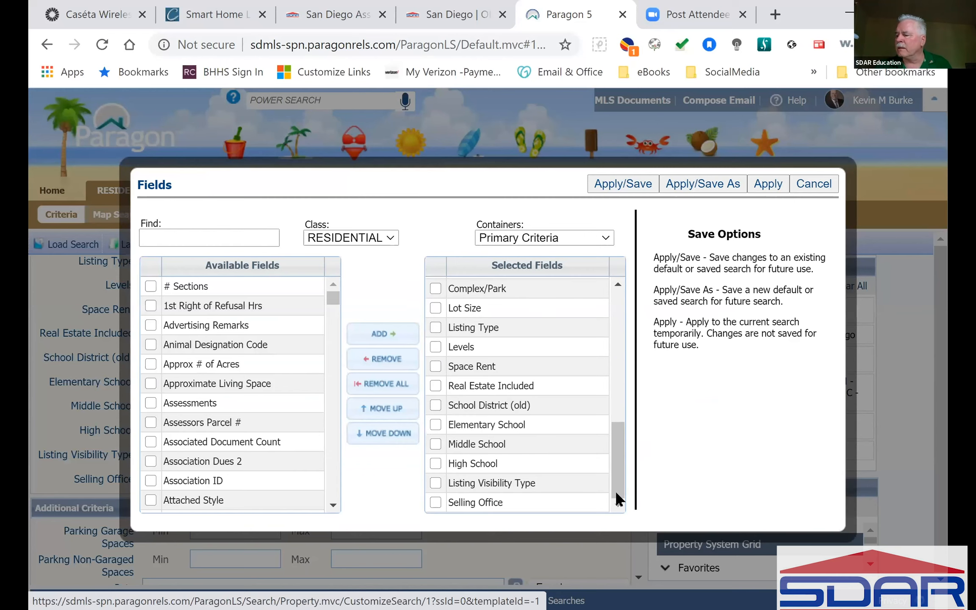
pyautogui.click(435, 502)
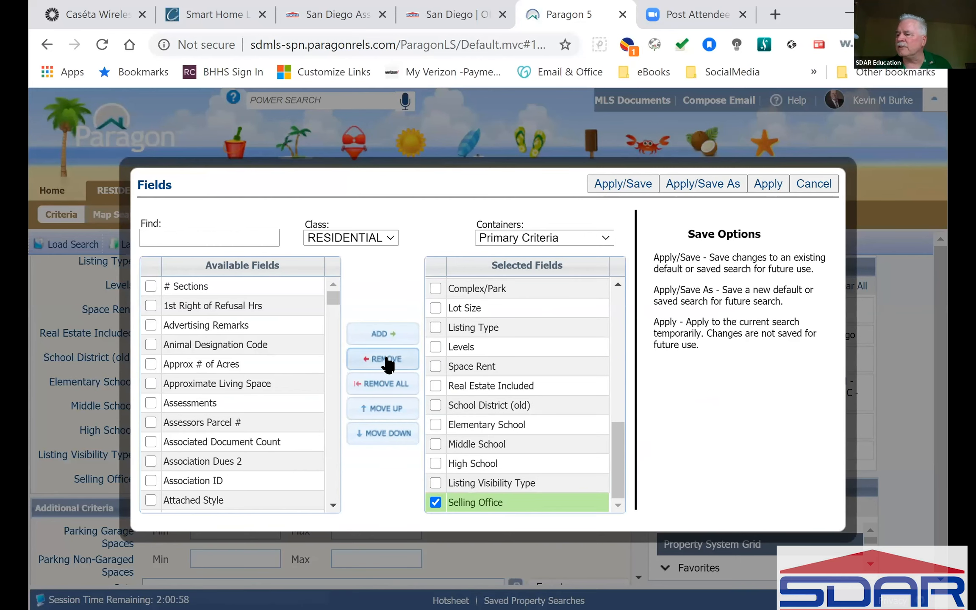
pyautogui.click(387, 361)
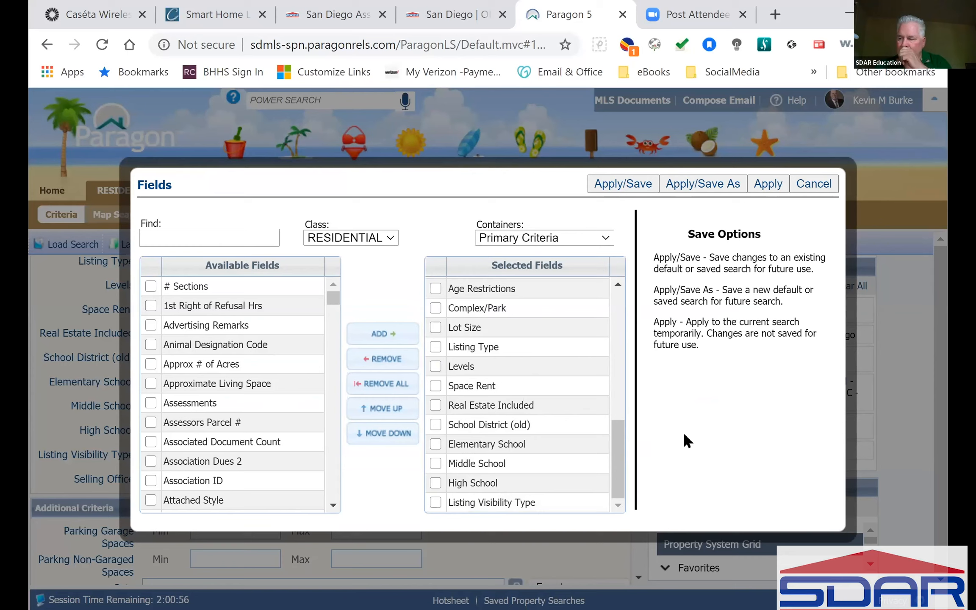
pyautogui.click(435, 502)
pyautogui.click(386, 358)
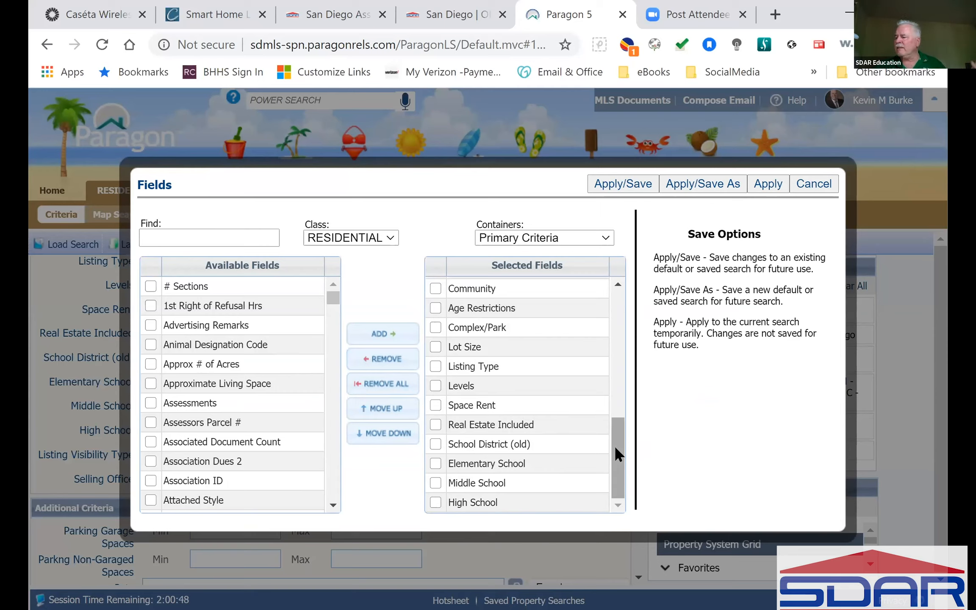
pyautogui.moveTo(614, 446); pyautogui.dragTo(636, 315)
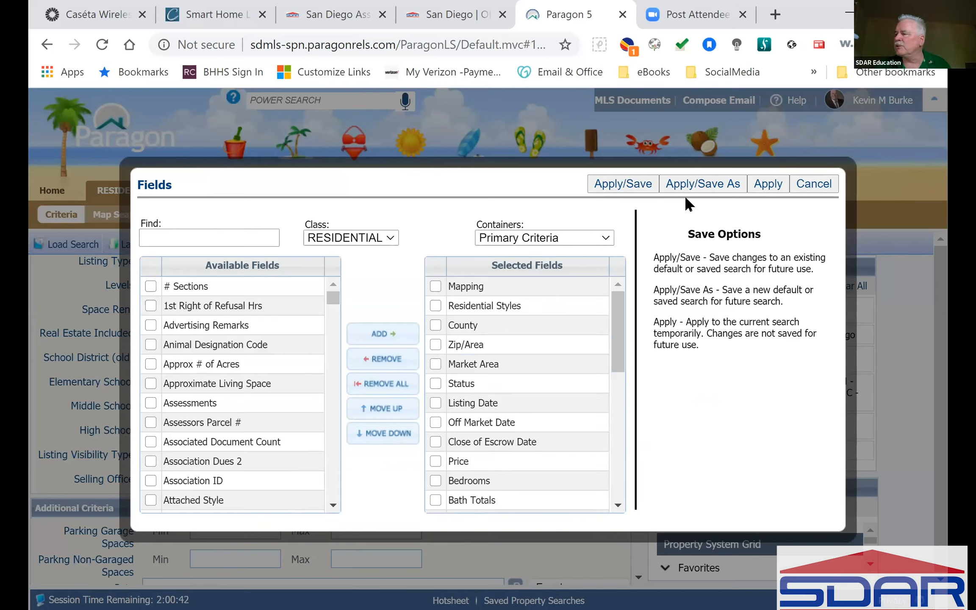
pyautogui.click(632, 181)
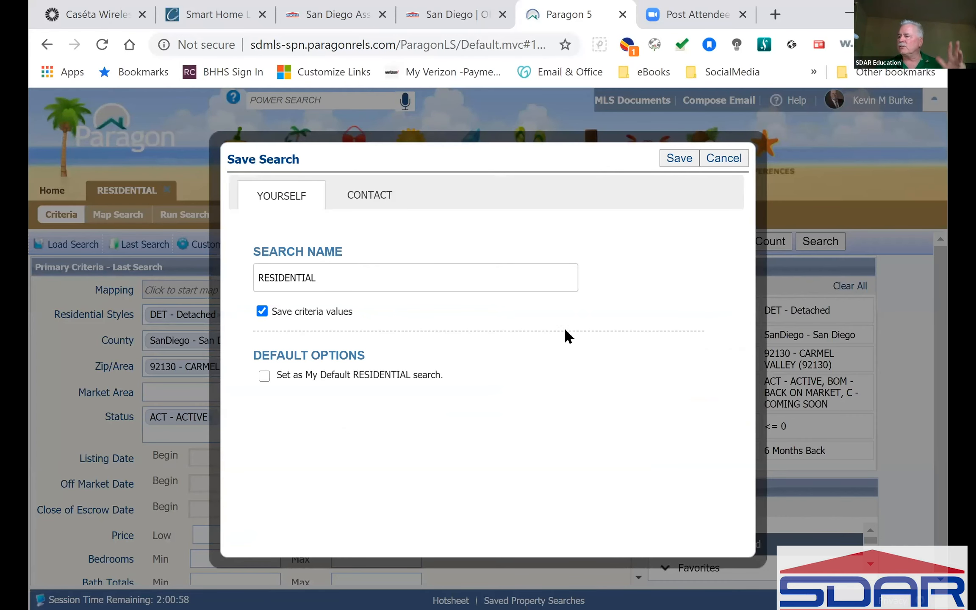
# Close the Save Search dialog and look over the Customize and Save Search menus.
pyautogui.click(732, 160)
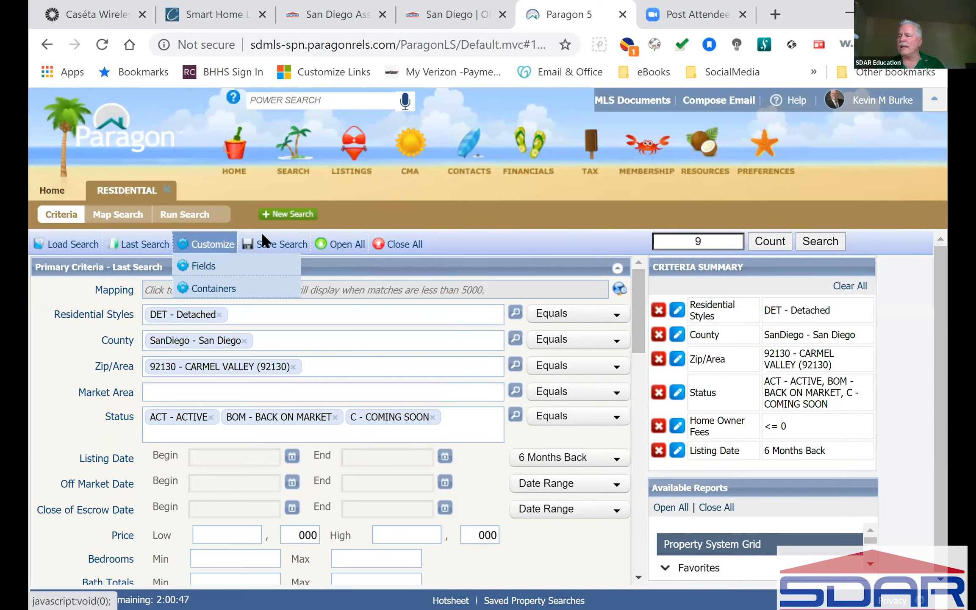
pyautogui.moveTo(275, 246)
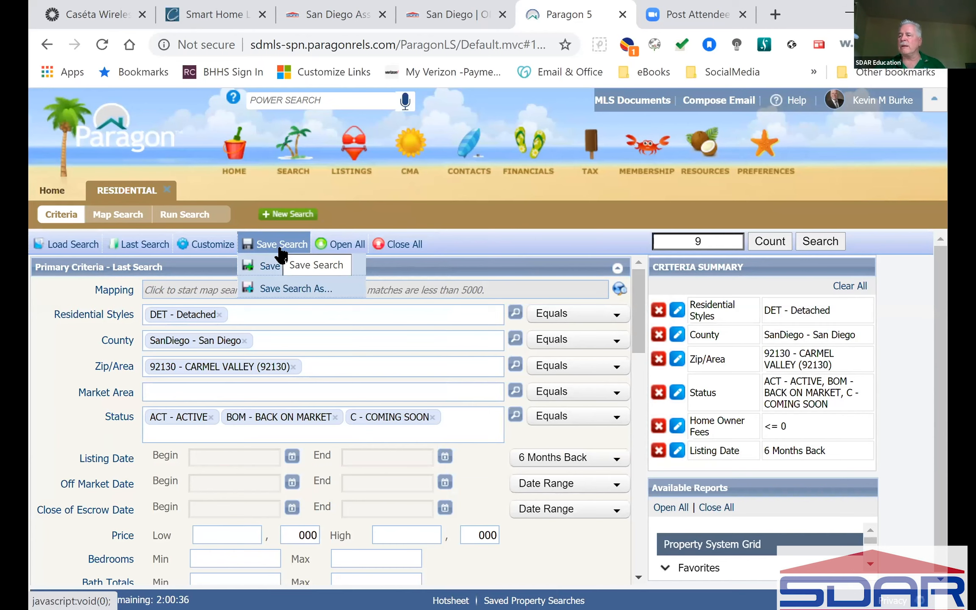
pyautogui.moveTo(144, 248)
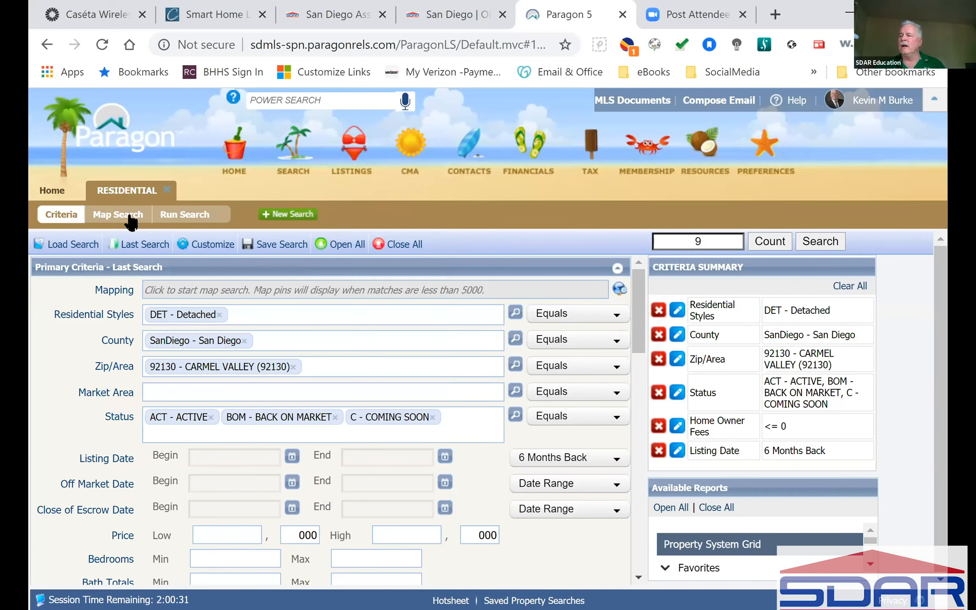
# Plot the Carmel Valley matches ($1.1M–$1.8M) as price pins on the Map Search tab and bring up the Search menu.
pyautogui.click(117, 214)
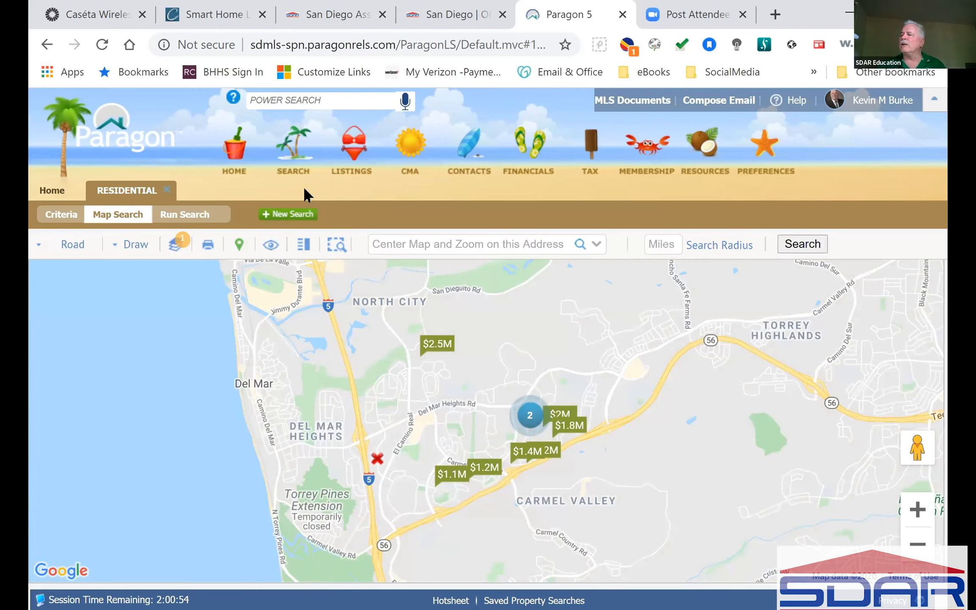
pyautogui.moveTo(295, 150)
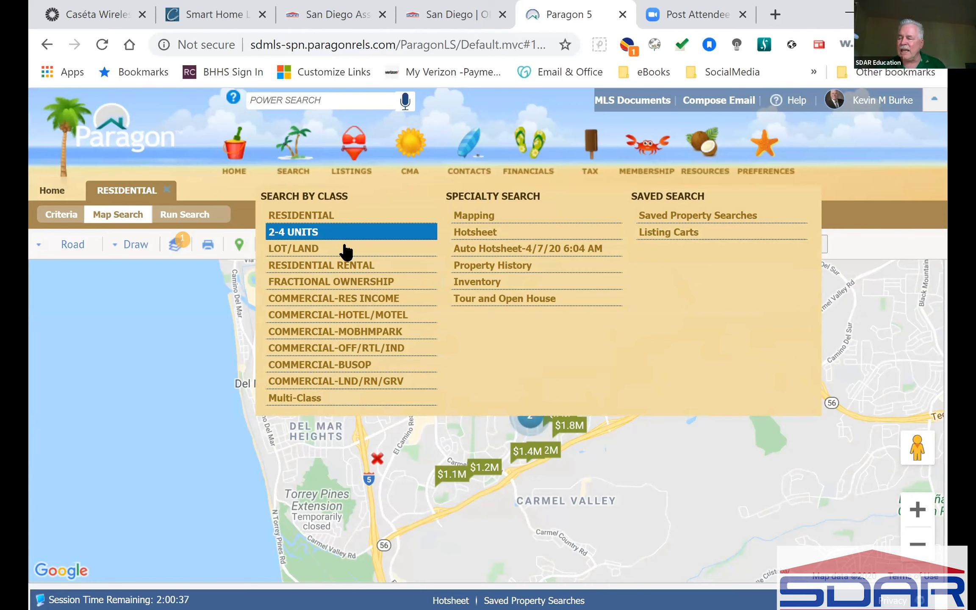
# Start a Multi-Class search with default criteria (7,342 matches), checking back on the Residential search.
pyautogui.click(300, 401)
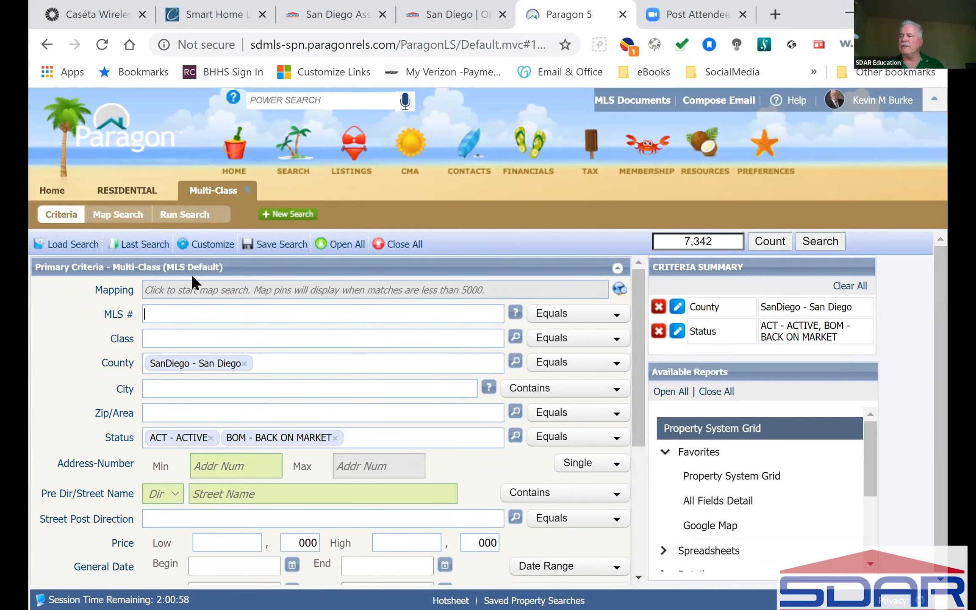
pyautogui.click(113, 191)
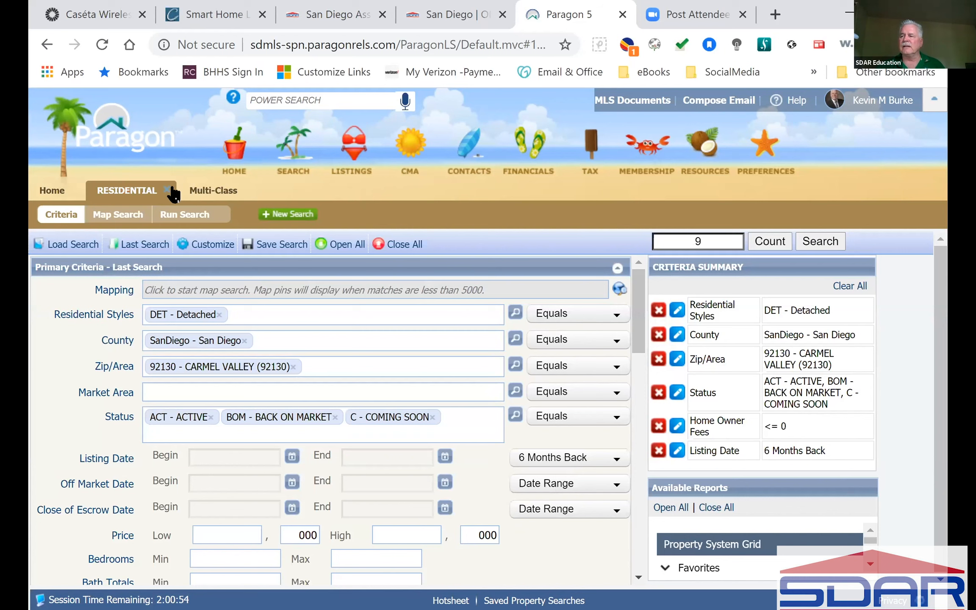
pyautogui.click(209, 189)
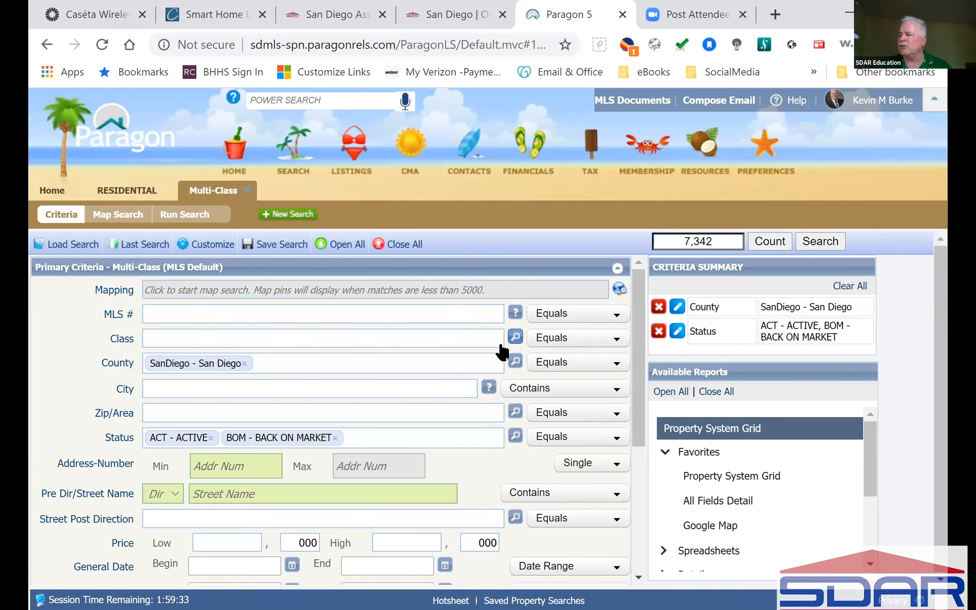
# Set Class to Residential, 2-4 Units and Commercial-Res Income via the lookup, cutting matches to 4,677.
pyautogui.click(516, 335)
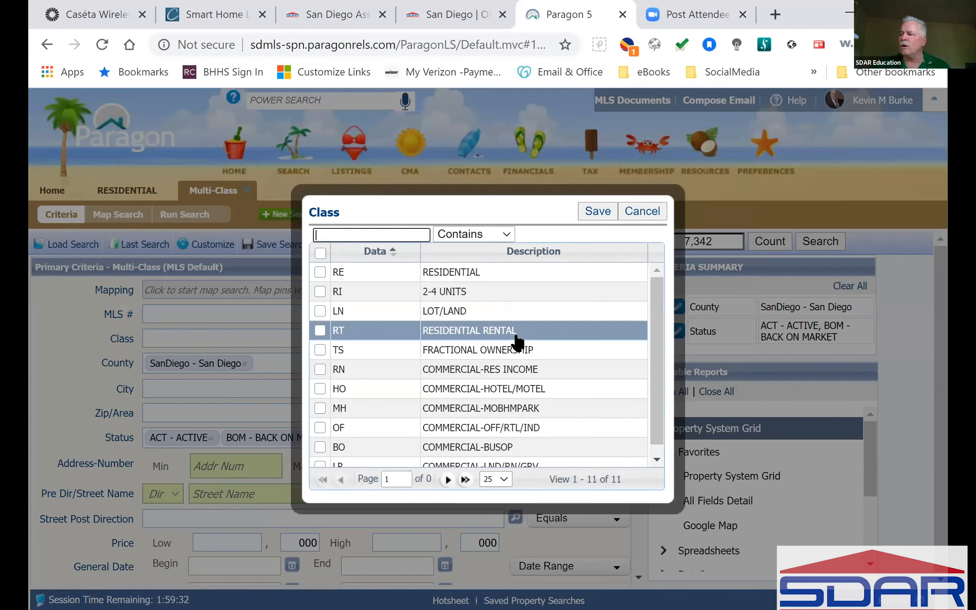
pyautogui.click(319, 271)
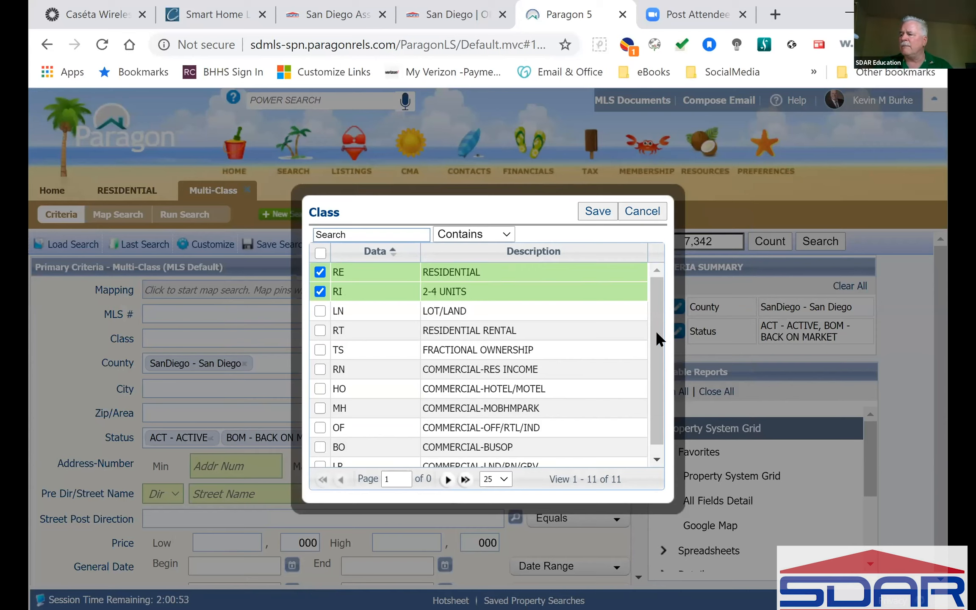
pyautogui.scroll(-1, 661, 358)
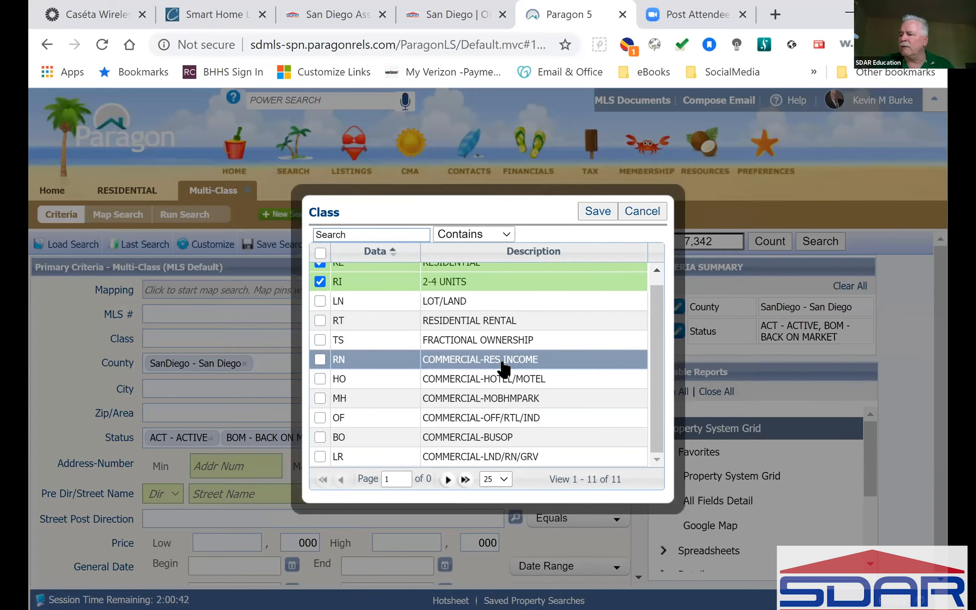
pyautogui.click(319, 359)
pyautogui.click(597, 211)
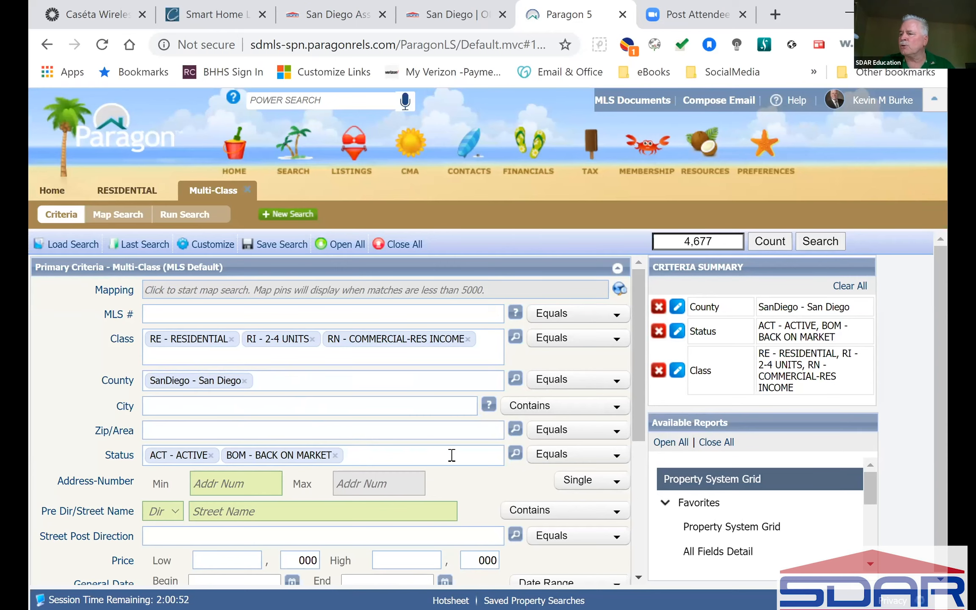
# Set the price range to 2500–3000 ($2.5M–$3M, 173 matches) and plot results as map clusters.
pyautogui.scroll(-5, 448, 410)
pyautogui.click(420, 307)
pyautogui.write('3000')
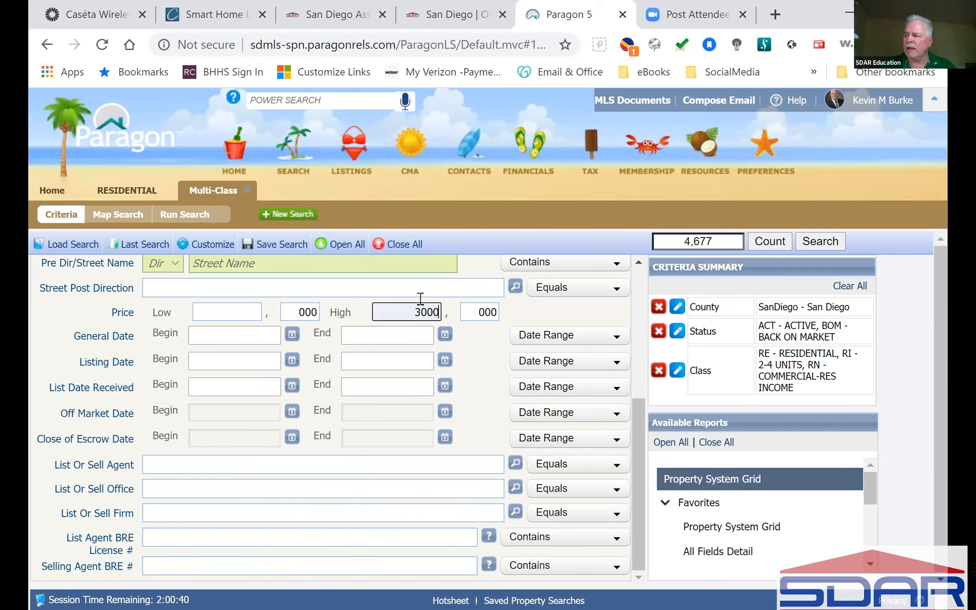
pyautogui.click(544, 313)
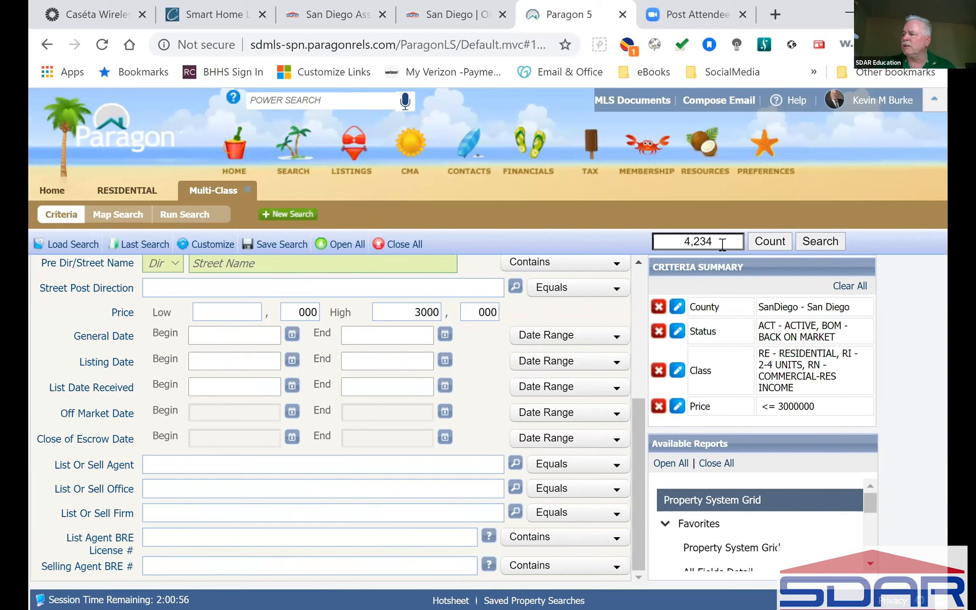
pyautogui.click(228, 312)
pyautogui.write('2500')
pyautogui.click(544, 306)
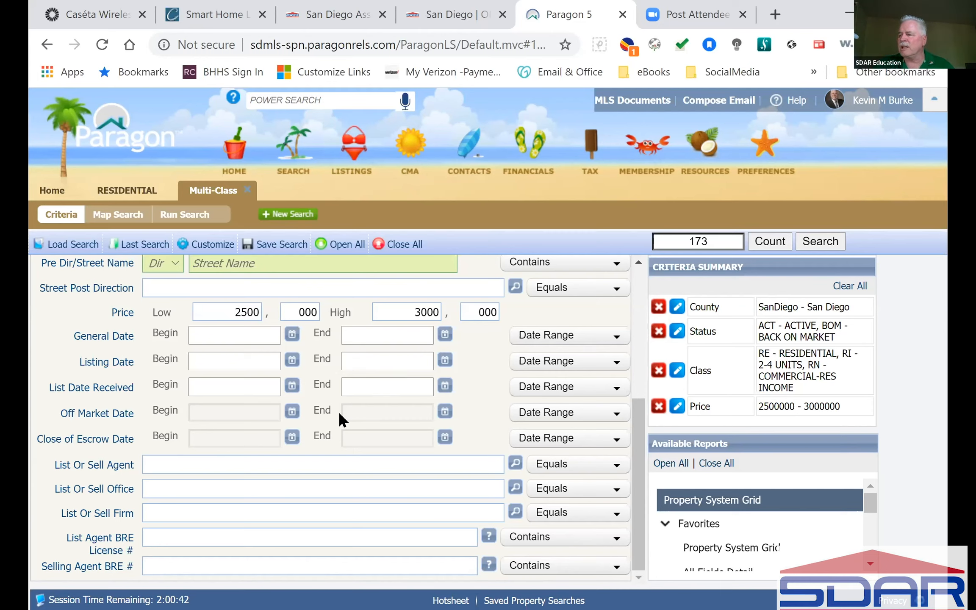
pyautogui.click(118, 214)
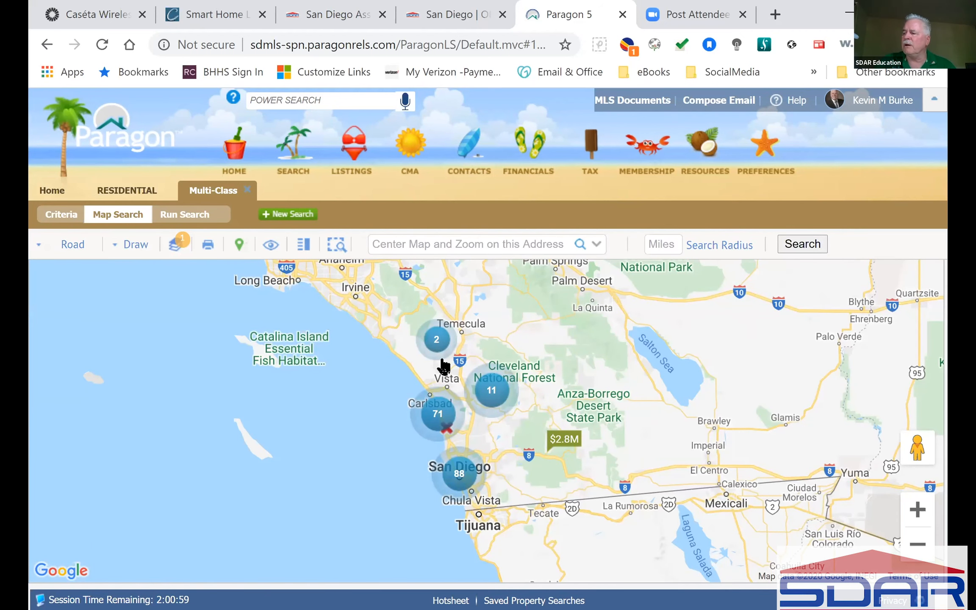
# Zoom the results map in two levels and pan to the coast from Encinitas to San Diego.
pyautogui.click(919, 513)
pyautogui.click(920, 513)
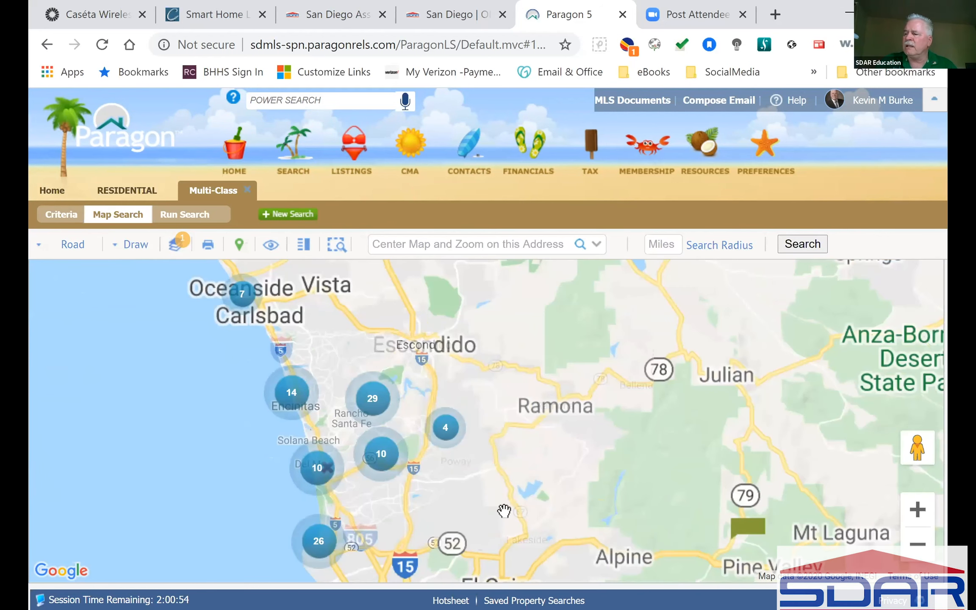
pyautogui.moveTo(505, 507); pyautogui.dragTo(502, 428)
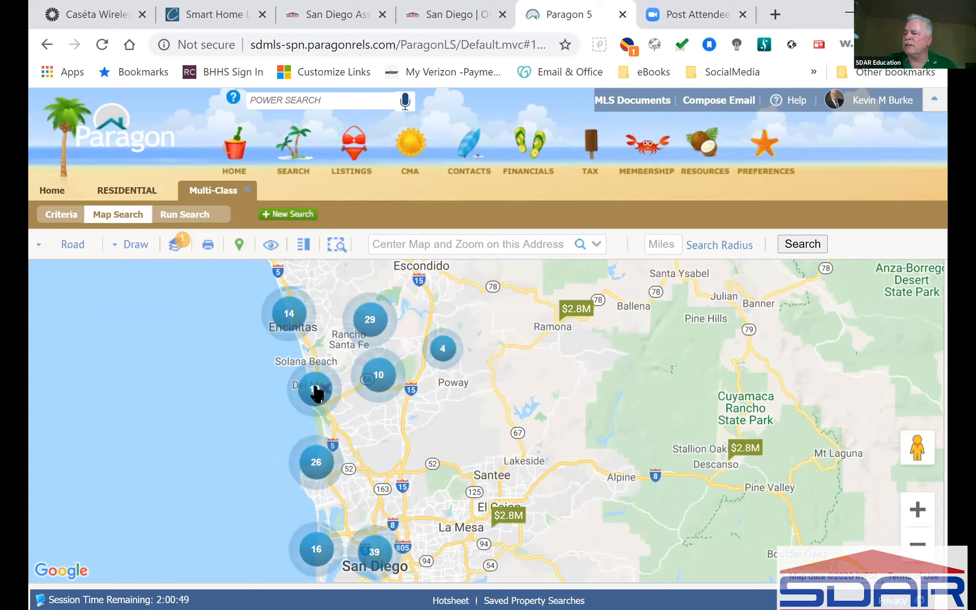
# Review the Del Mar property's details (5 beds/4 baths, 3860 sq ft), then close the panel.
pyautogui.click(314, 391)
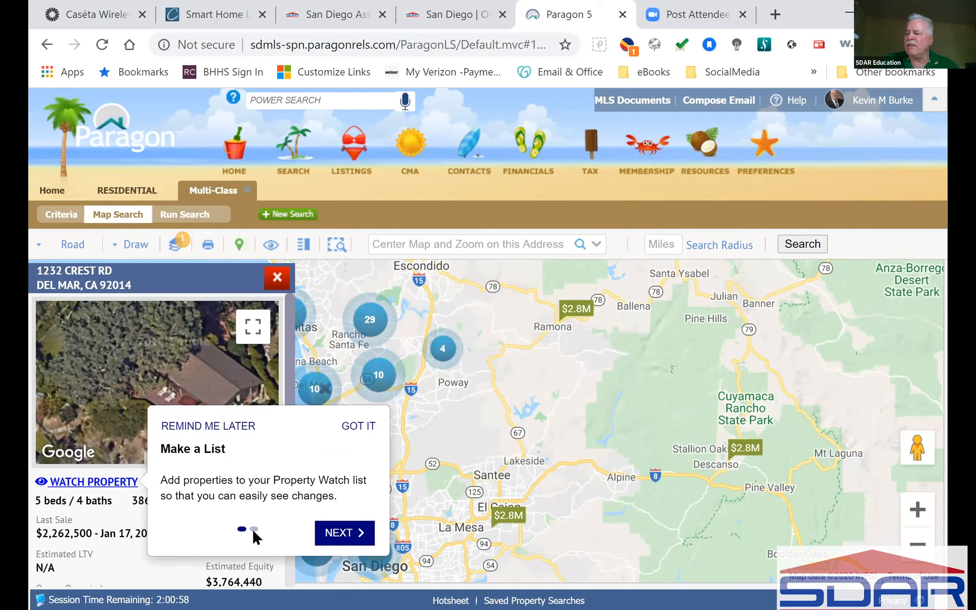
pyautogui.click(369, 428)
pyautogui.moveTo(287, 360); pyautogui.dragTo(300, 517)
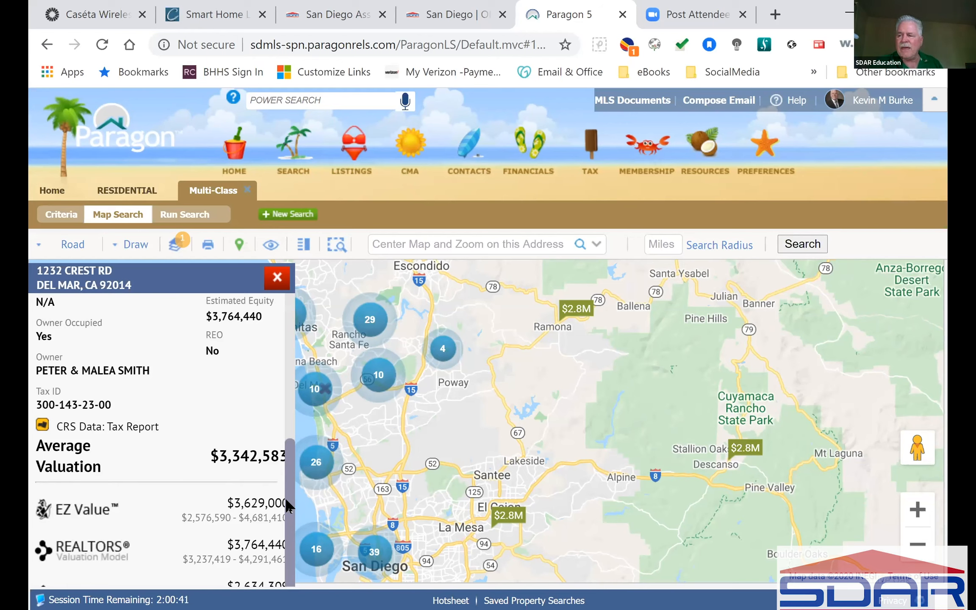
pyautogui.moveTo(284, 497); pyautogui.dragTo(300, 327)
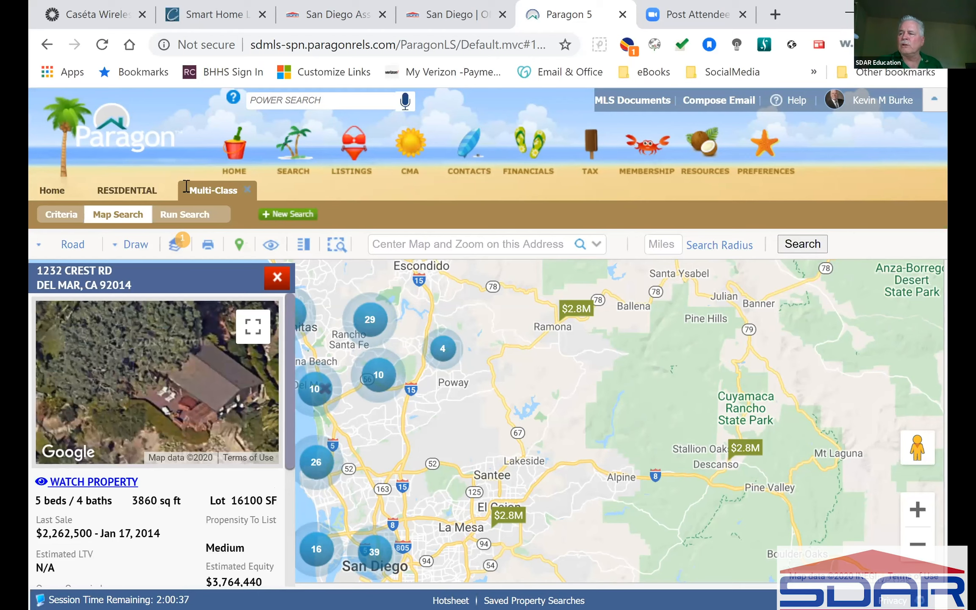
pyautogui.click(279, 279)
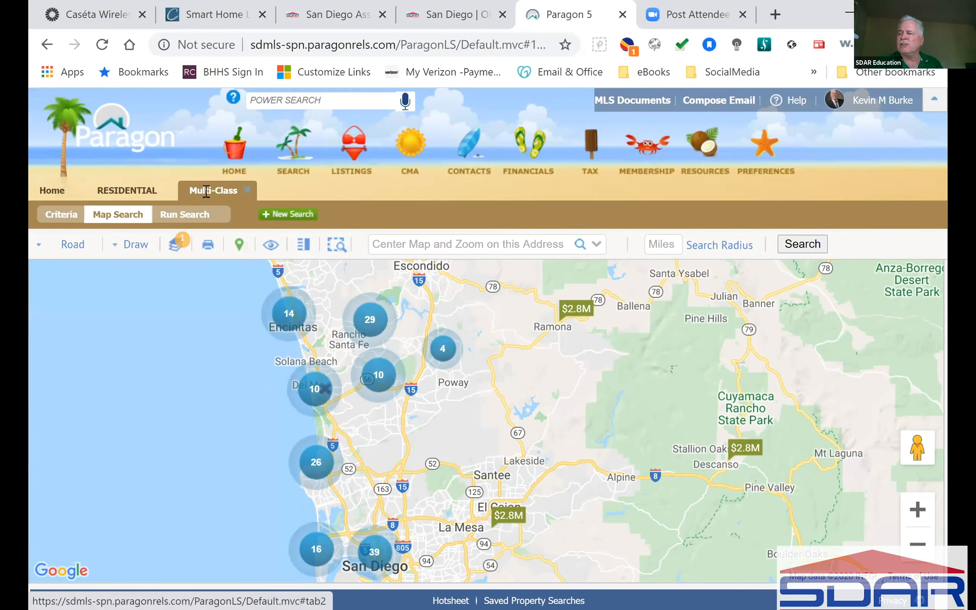
# Run the Multi-Class search from Criteria and review its 19 matches in the Property System Grid.
pyautogui.click(61, 215)
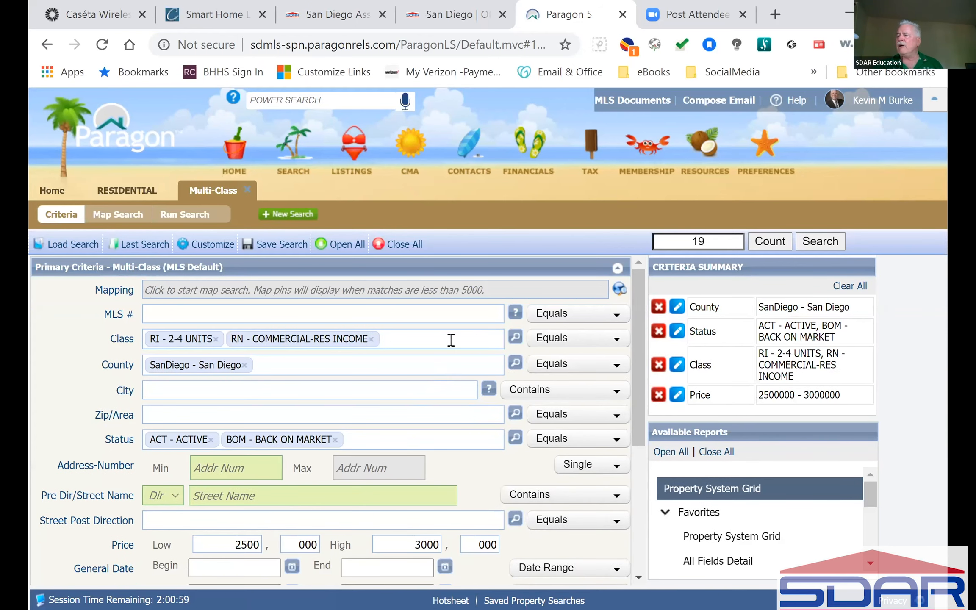
pyautogui.click(814, 240)
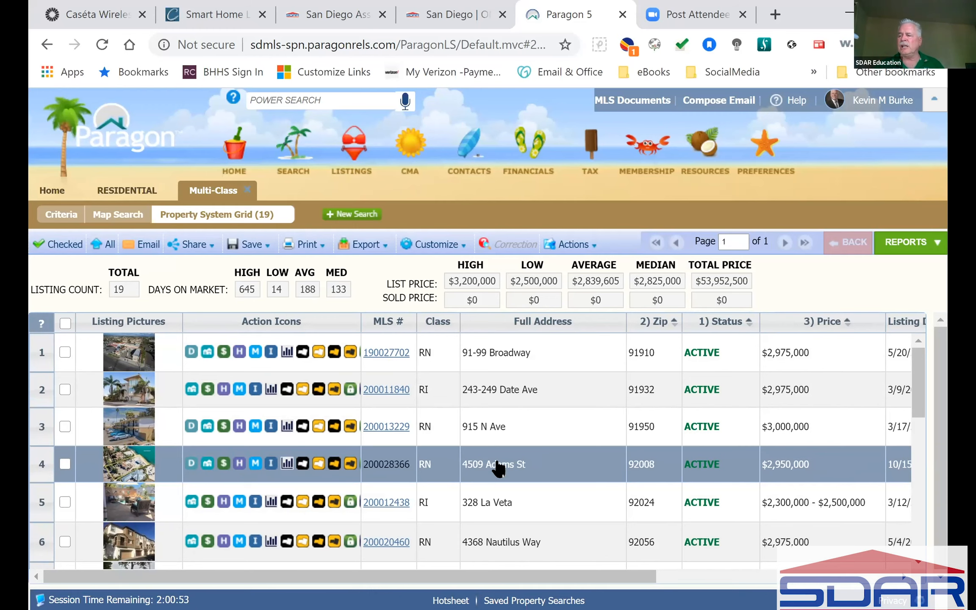
pyautogui.scroll(-2, 529, 466)
pyautogui.scroll(2, 528, 465)
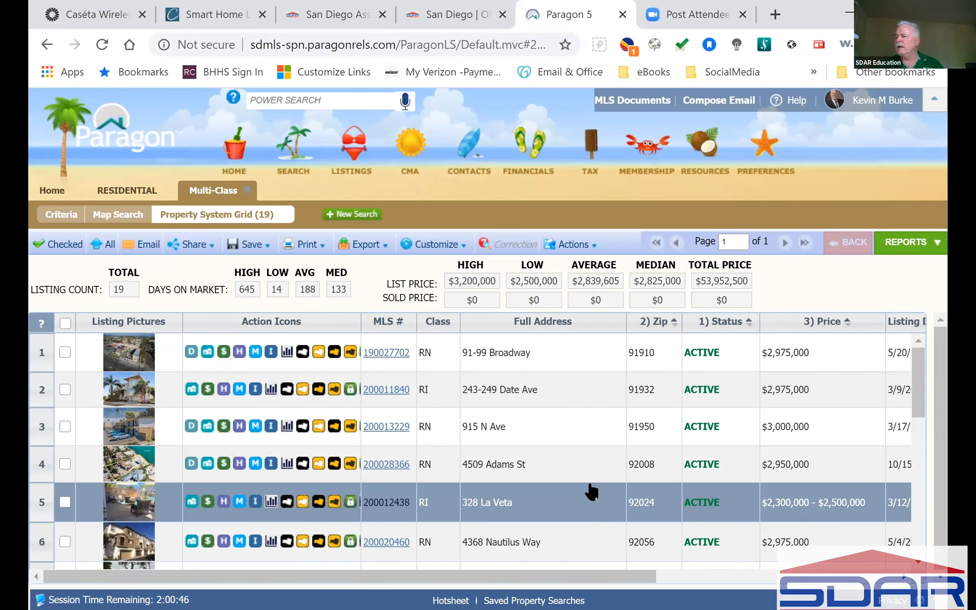
pyautogui.scroll(-4, 592, 492)
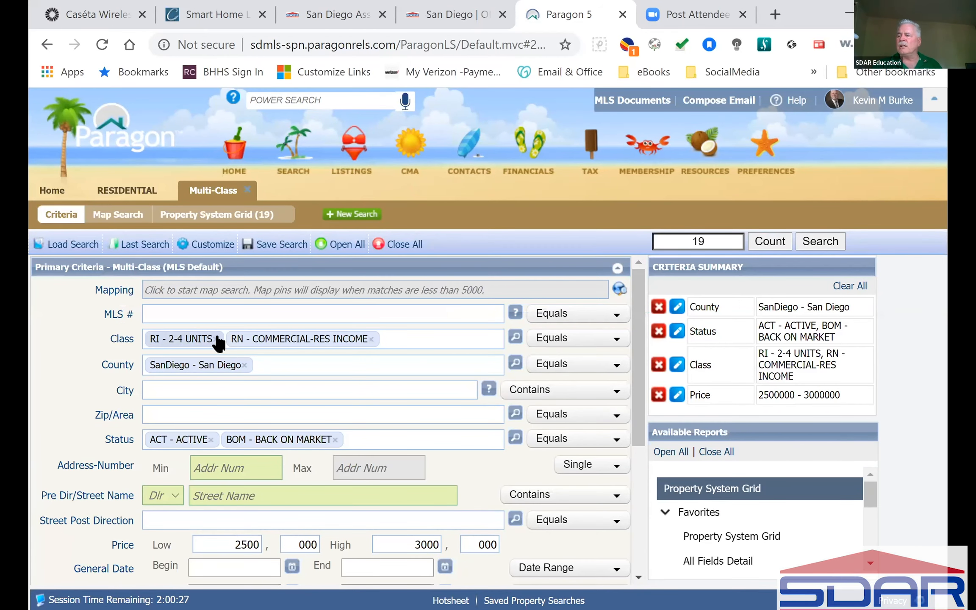
# Replace the Class criterion with RI - 2-4 UNITS only, leaving 7 matches.
pyautogui.click(217, 338)
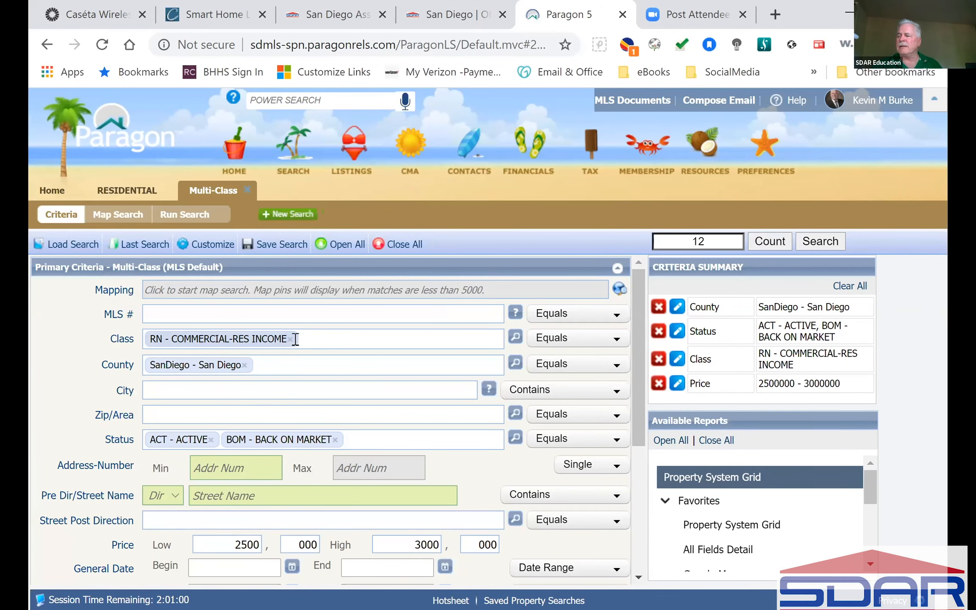
pyautogui.click(290, 339)
pyautogui.write('d')
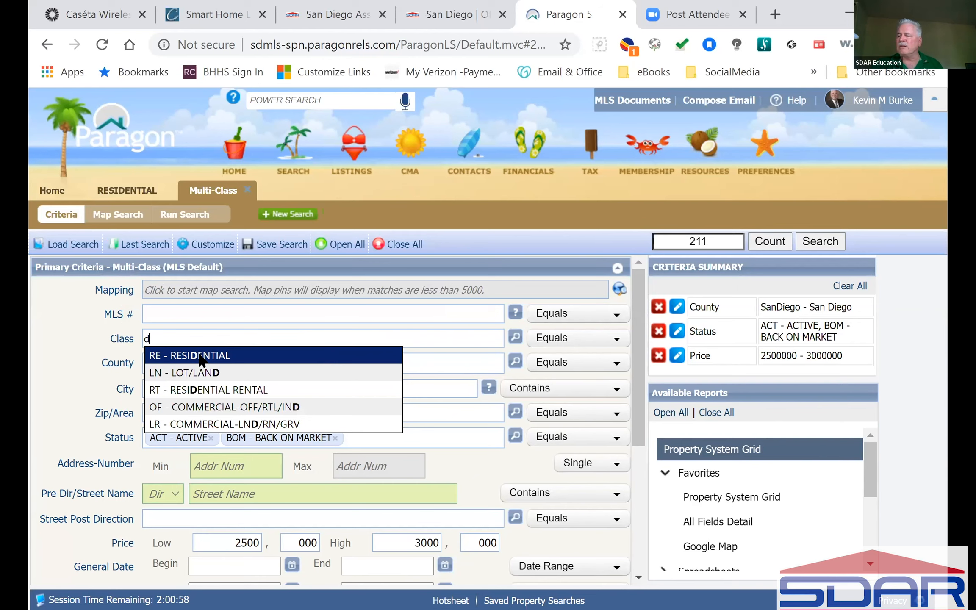
pyautogui.click(197, 358)
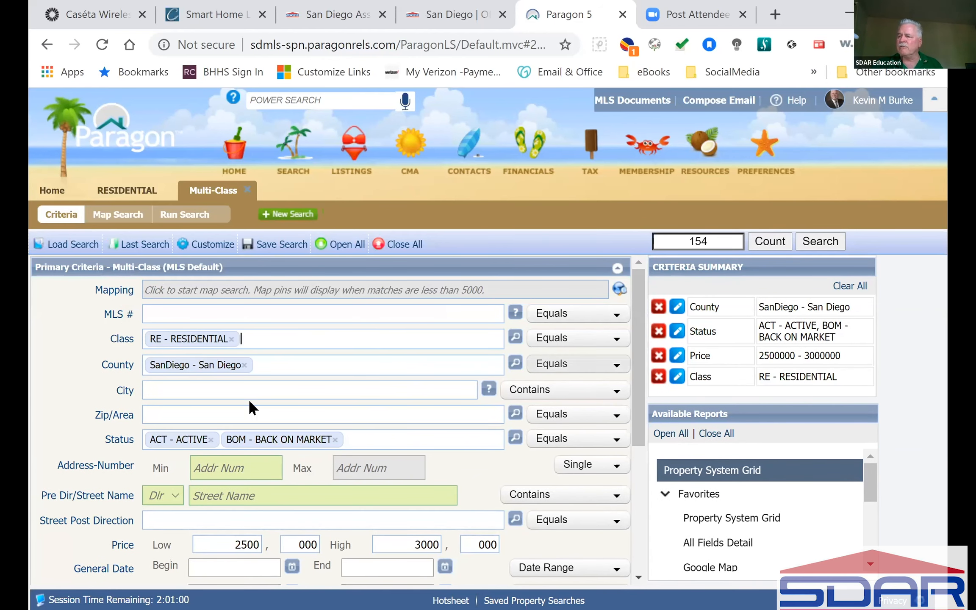
pyautogui.write('ri')
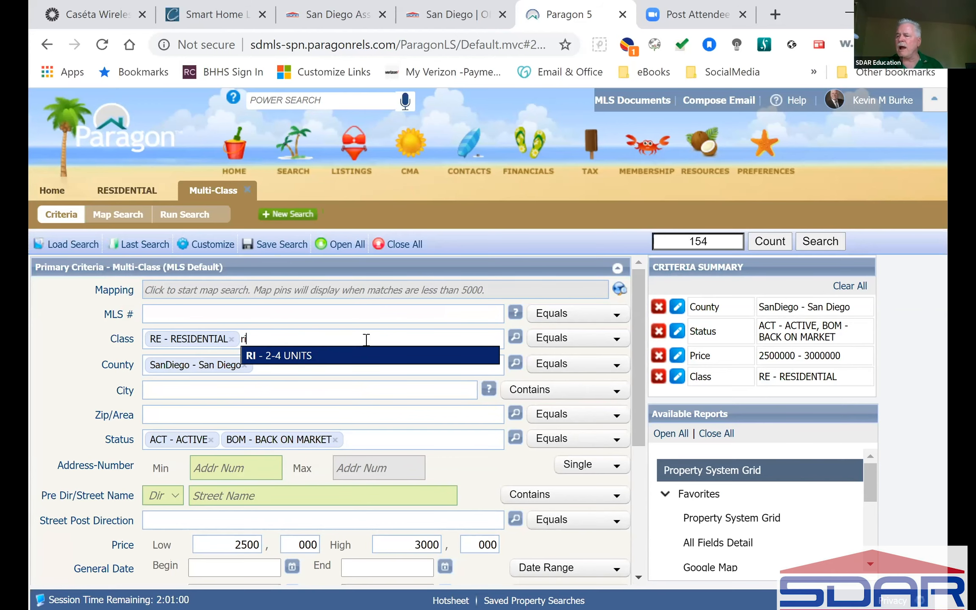
pyautogui.click(286, 356)
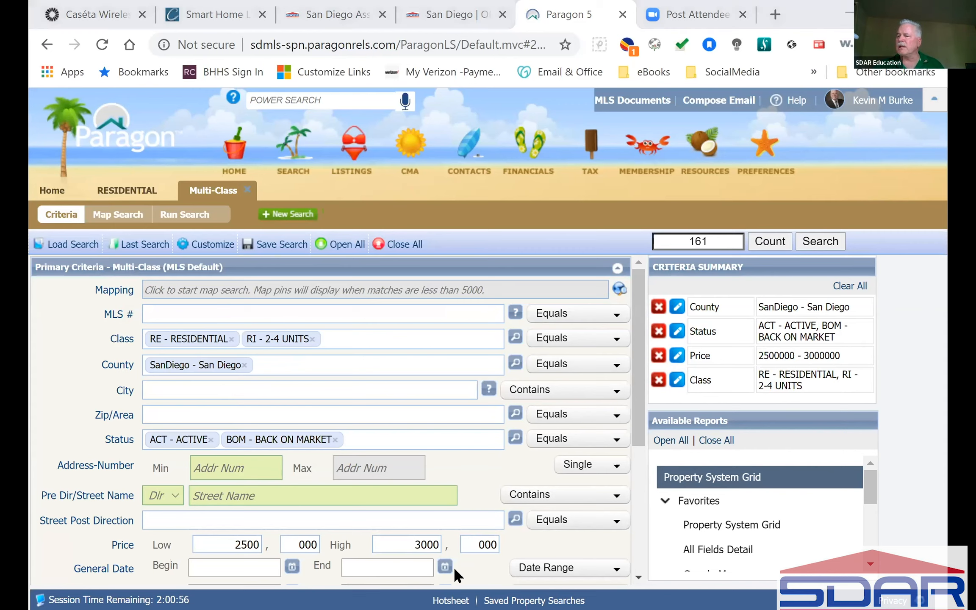
pyautogui.click(232, 339)
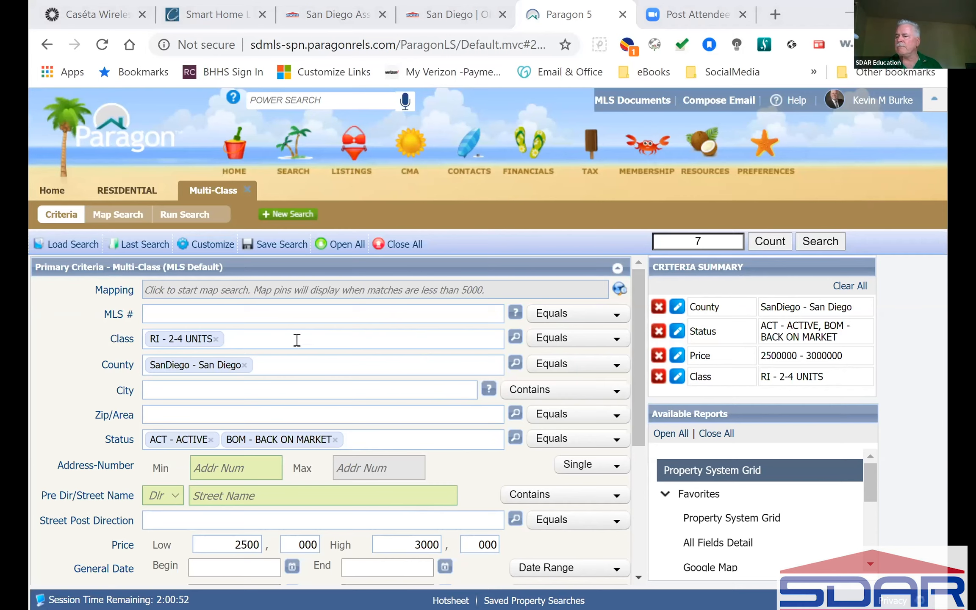
# Add RT - RESIDENTIAL RENTAL to Class through the lookup list, raising matches to 8.
pyautogui.click(515, 336)
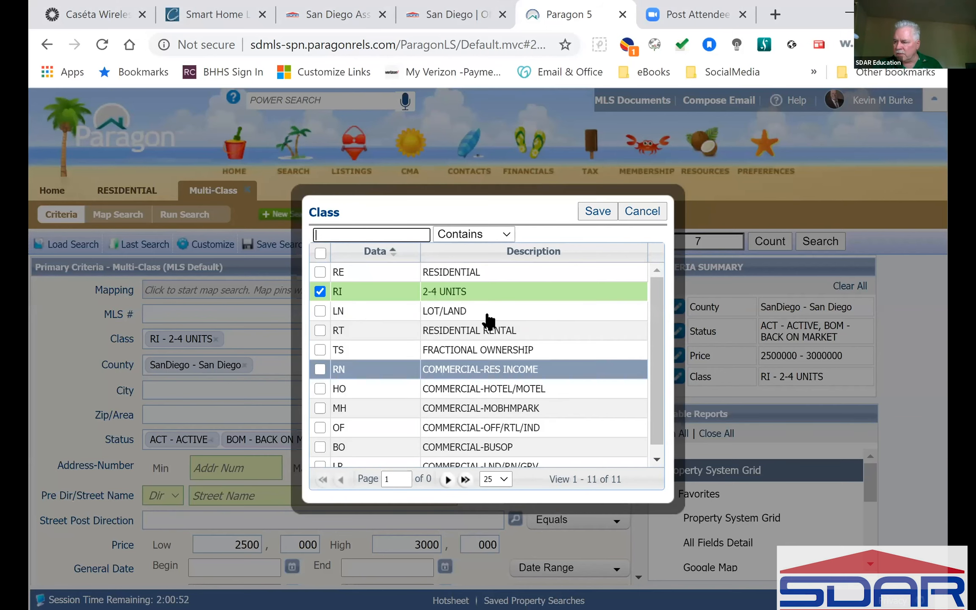
pyautogui.moveTo(656, 335); pyautogui.dragTo(664, 303)
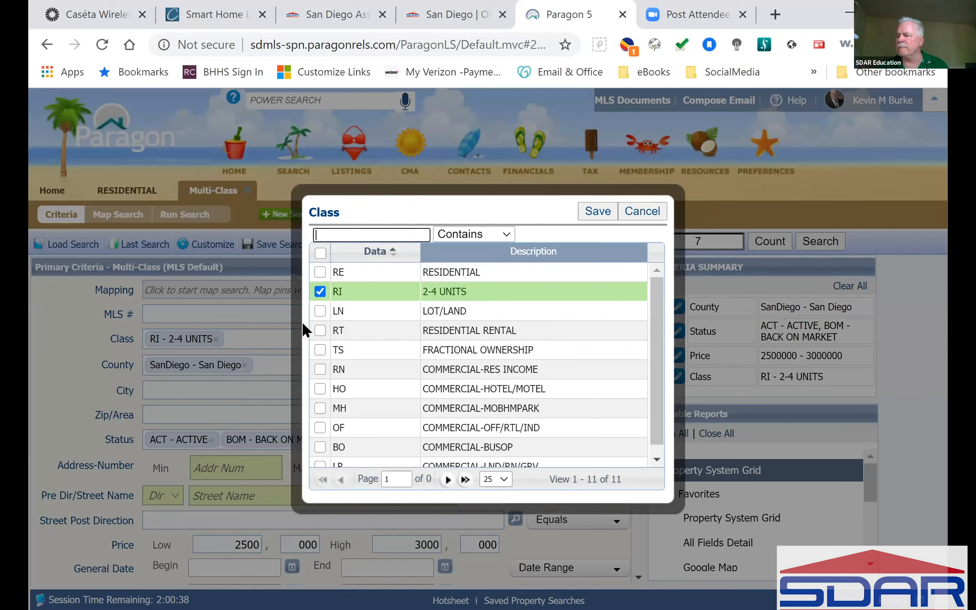
pyautogui.click(320, 330)
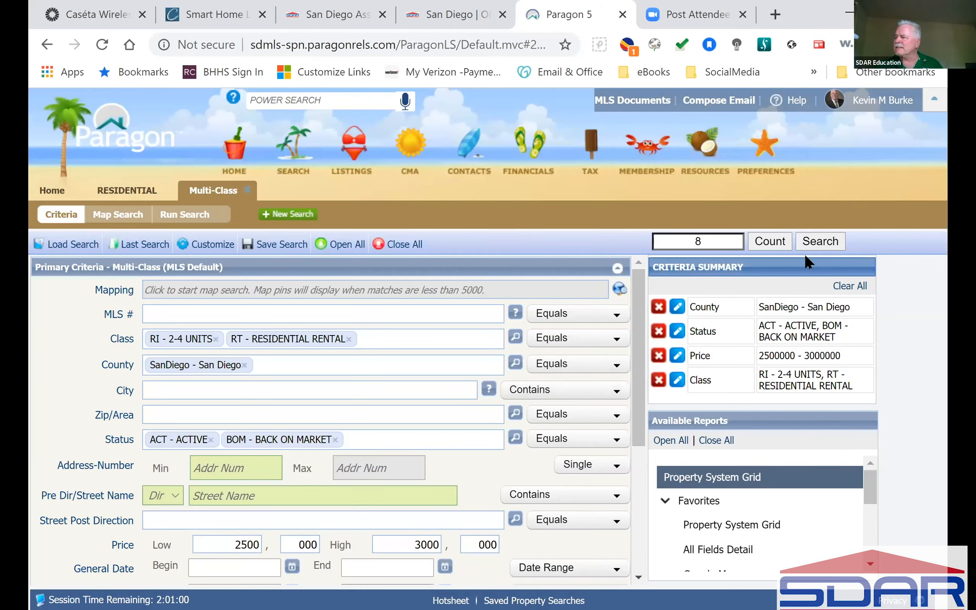
pyautogui.click(818, 242)
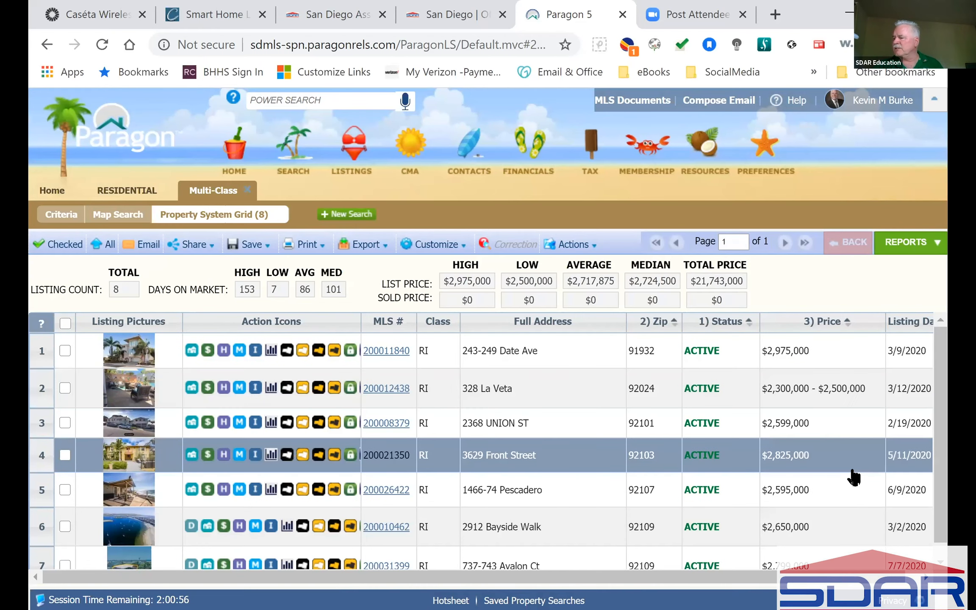
# Open the eighth result's full residential rental listing and look over its print options and details.
pyautogui.scroll(-1, 854, 478)
pyautogui.scroll(1, 854, 477)
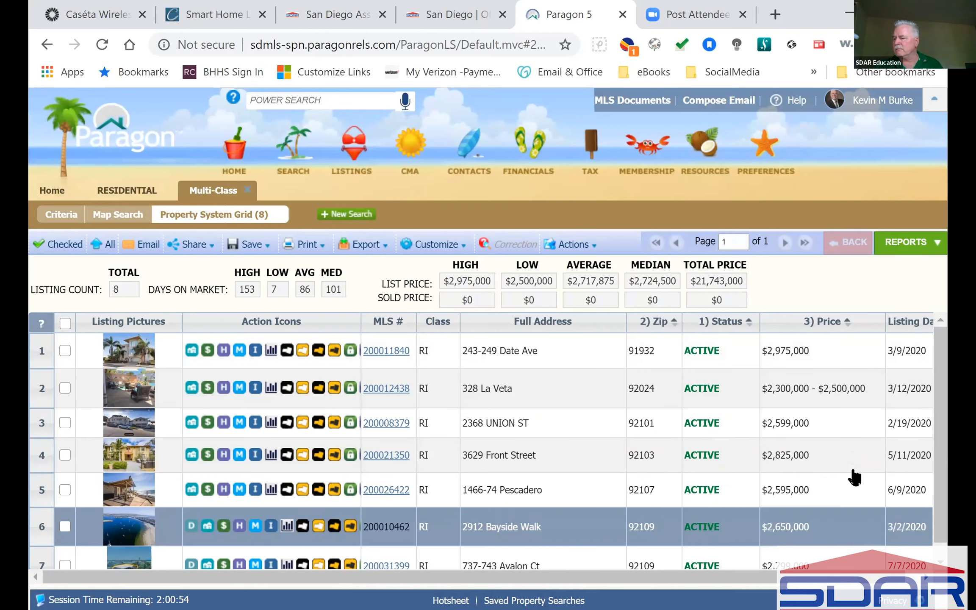
pyautogui.scroll(-1, 430, 466)
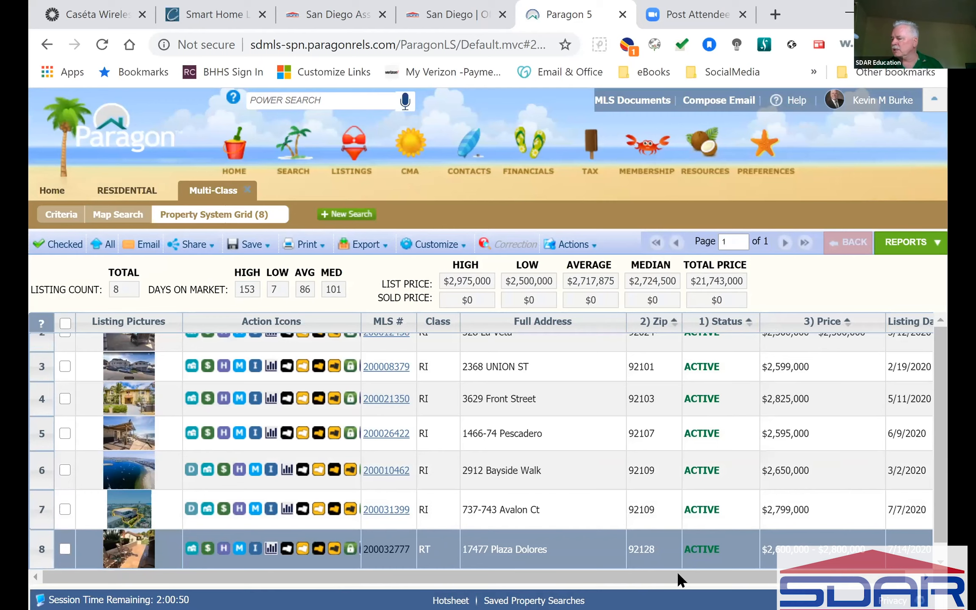
pyautogui.click(383, 550)
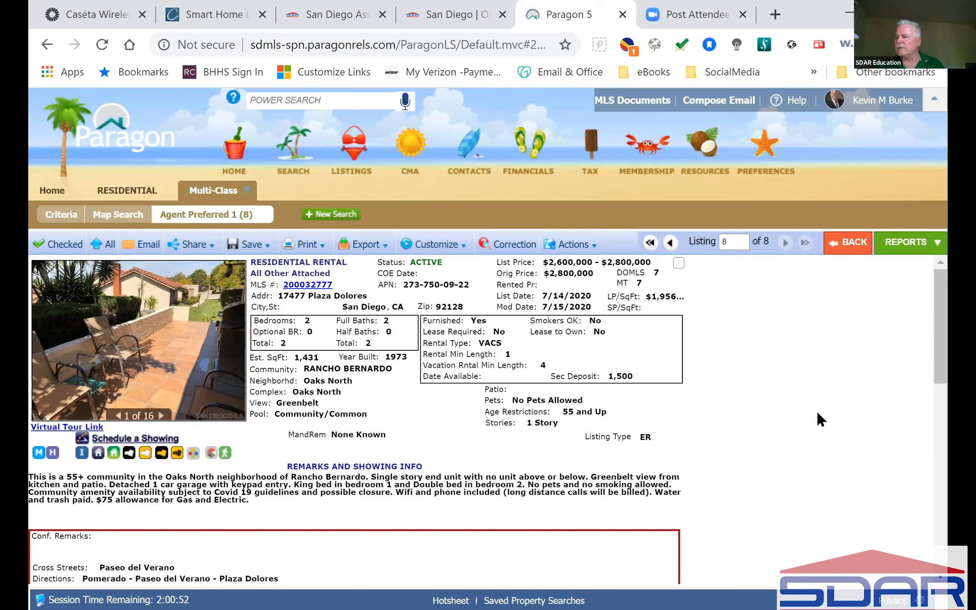
pyautogui.click(305, 244)
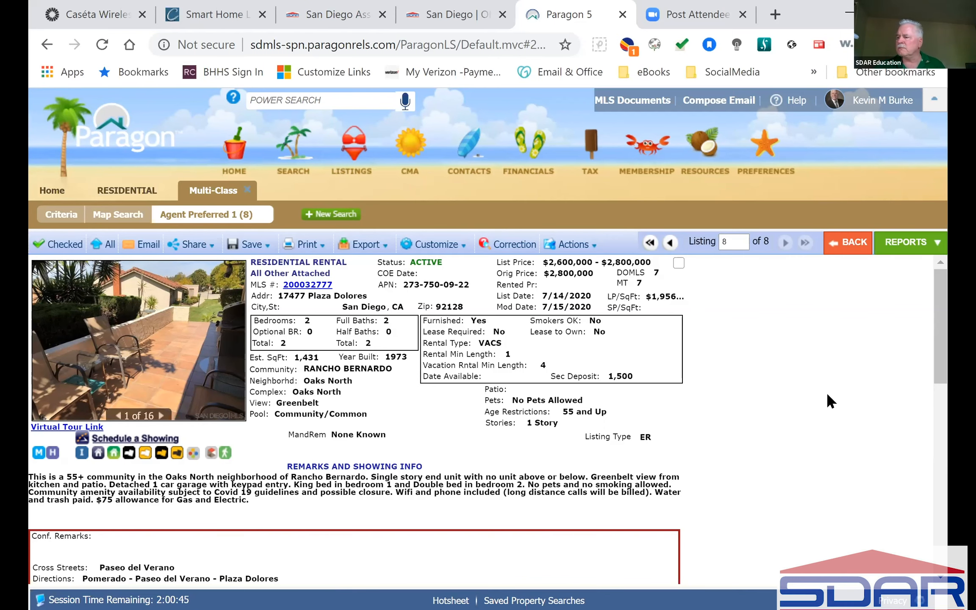
pyautogui.scroll(-8, 827, 394)
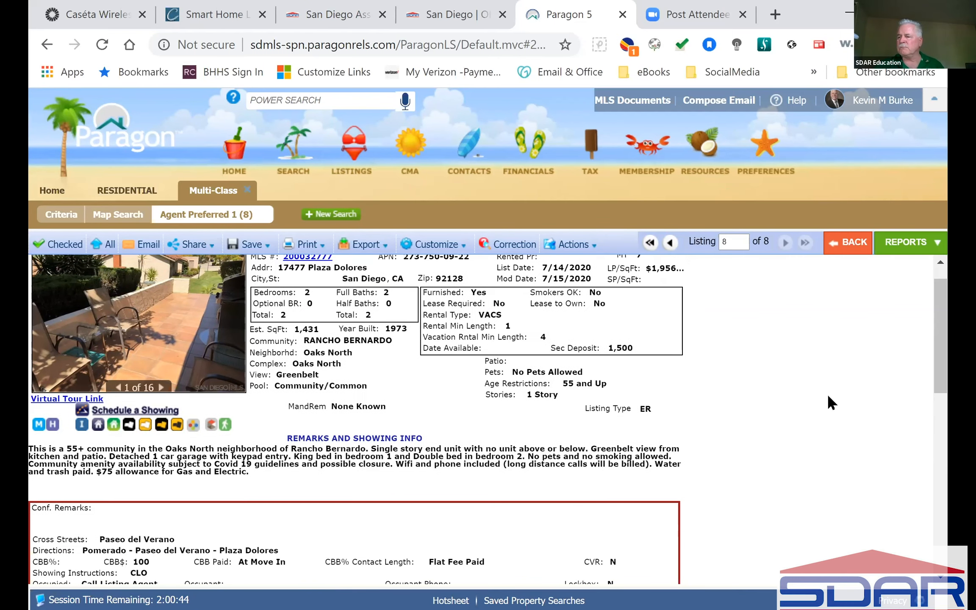
pyautogui.scroll(-4, 828, 396)
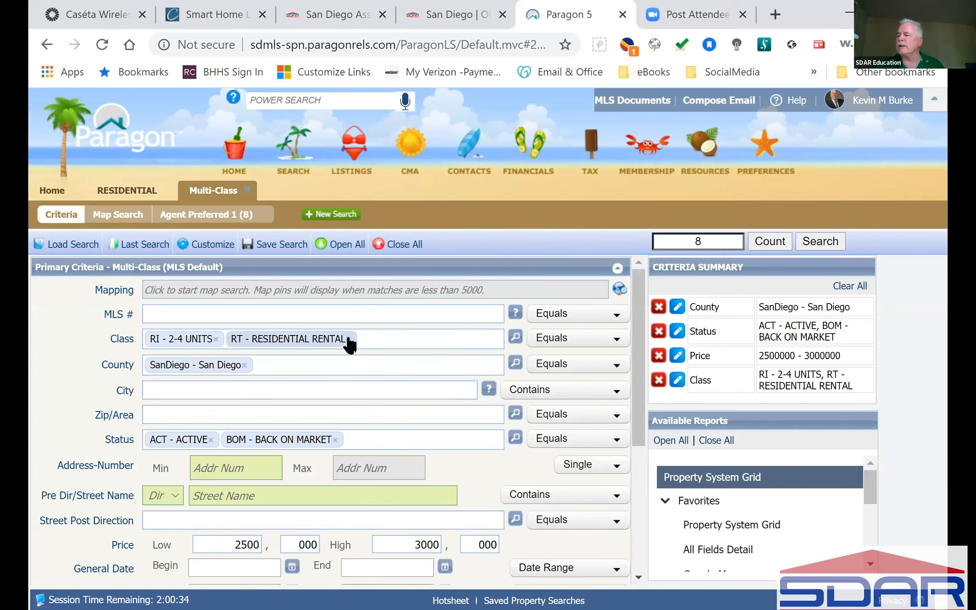
# Clear RT and RI from Class, then close the Multi-Class and earlier Residential searches.
pyautogui.click(349, 339)
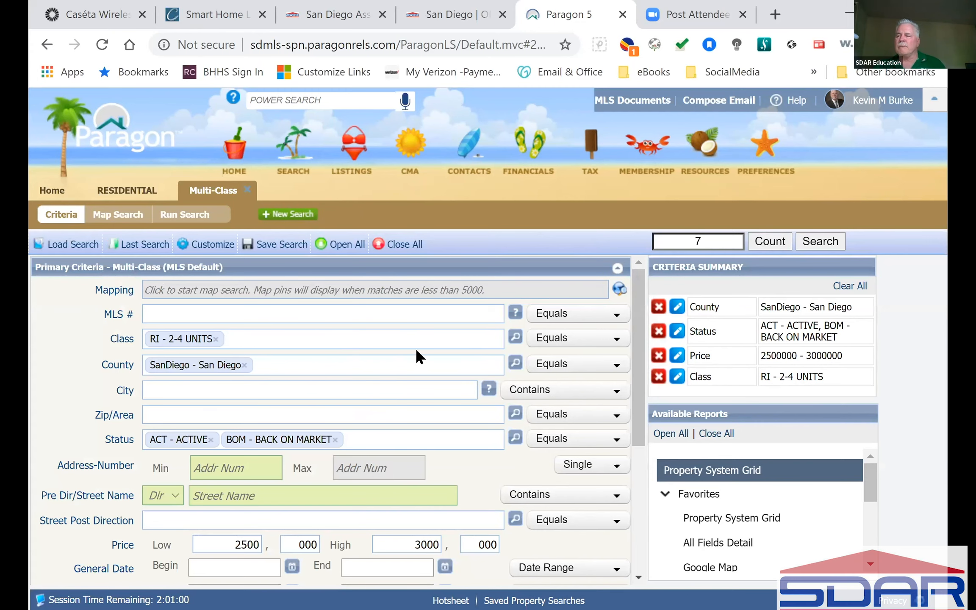
pyautogui.click(219, 339)
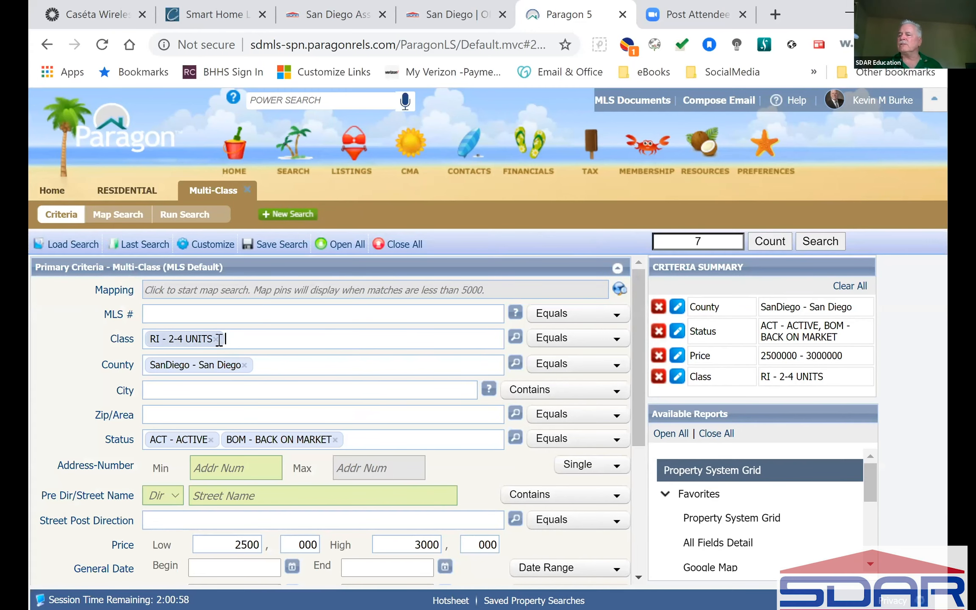
pyautogui.click(216, 339)
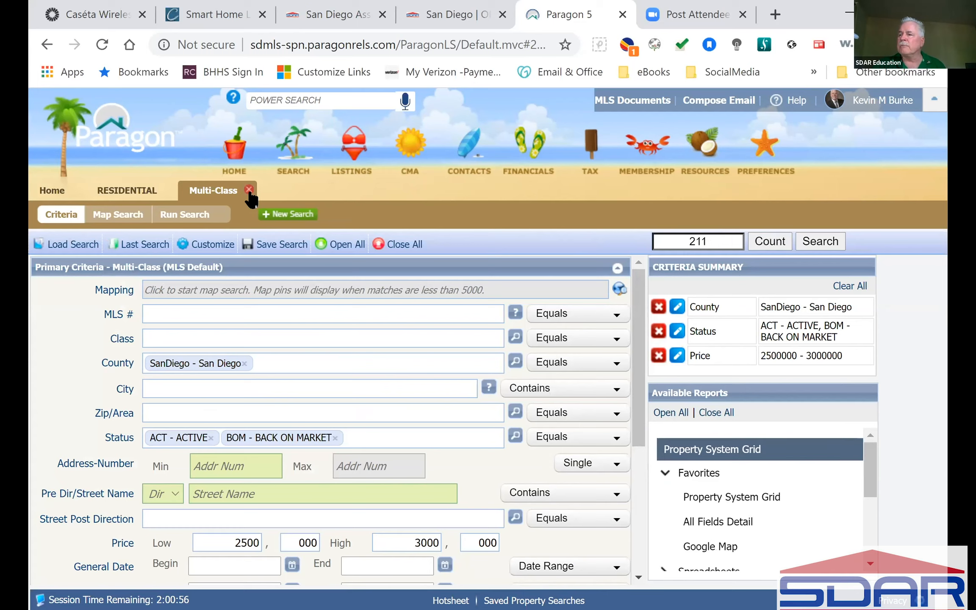
pyautogui.click(249, 190)
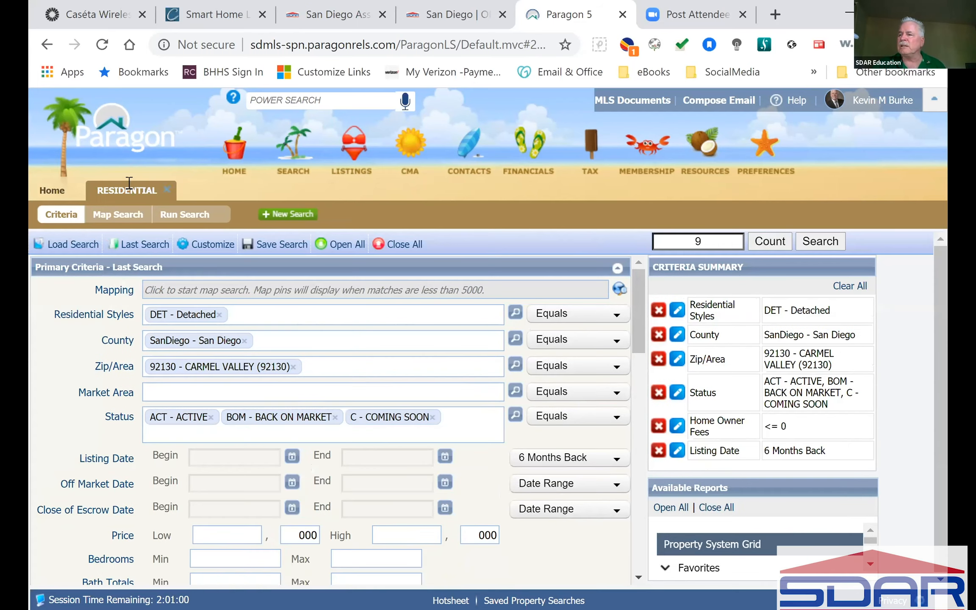
pyautogui.click(168, 190)
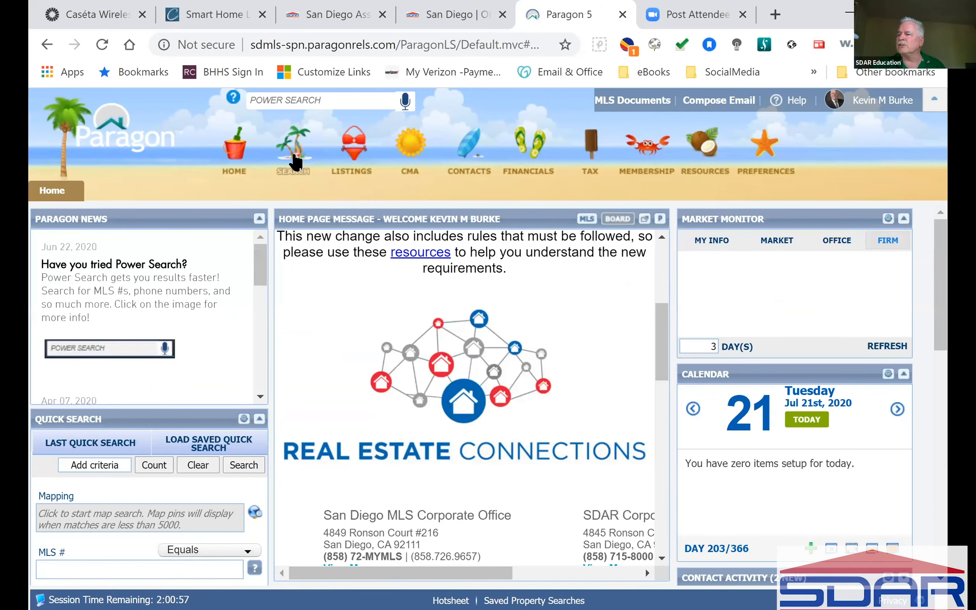
# Start a new Residential Rental search and review its default criteria counting 1,265 matches.
pyautogui.moveTo(295, 161)
pyautogui.click(304, 264)
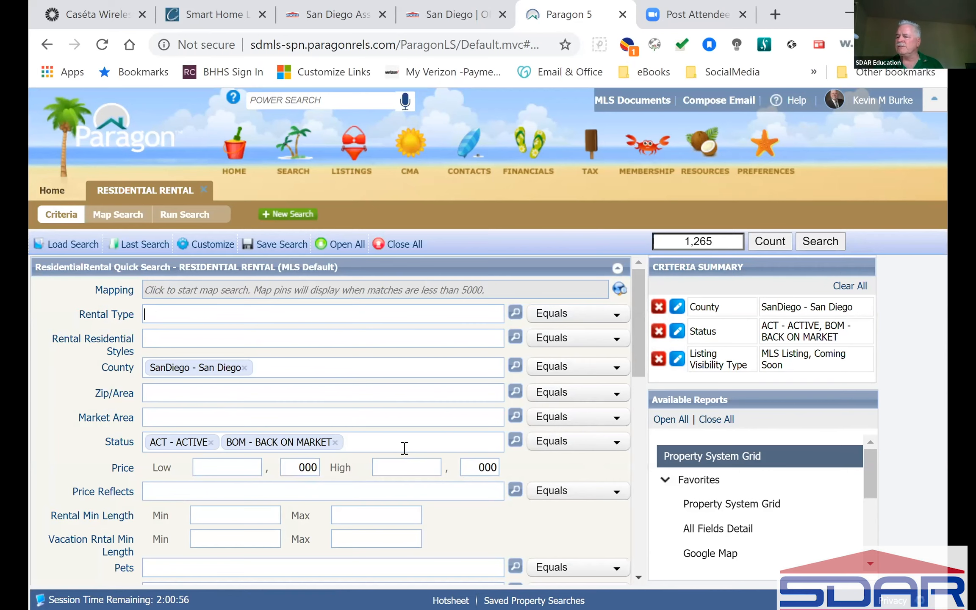
pyautogui.scroll(-4, 405, 447)
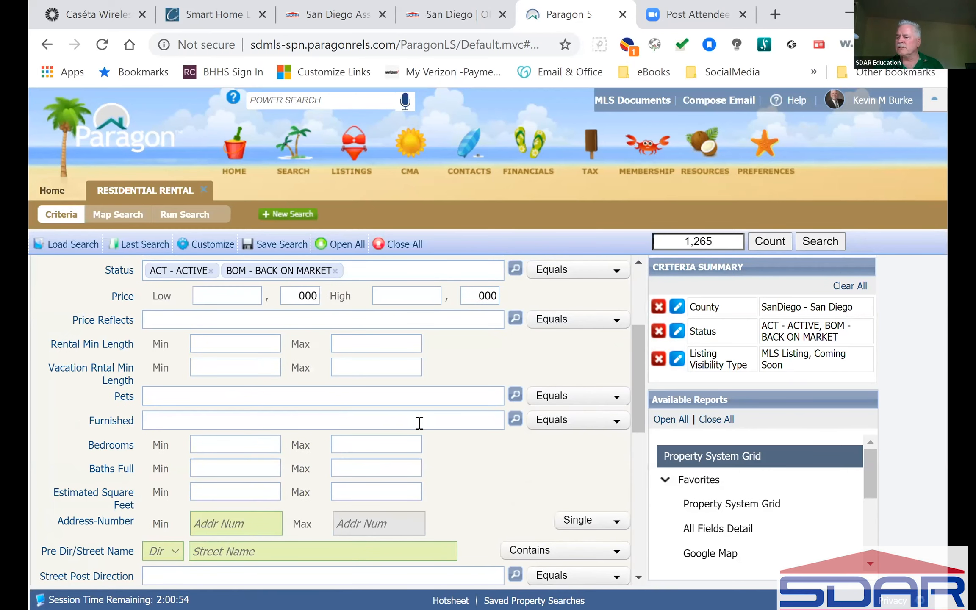
pyautogui.scroll(-10, 420, 422)
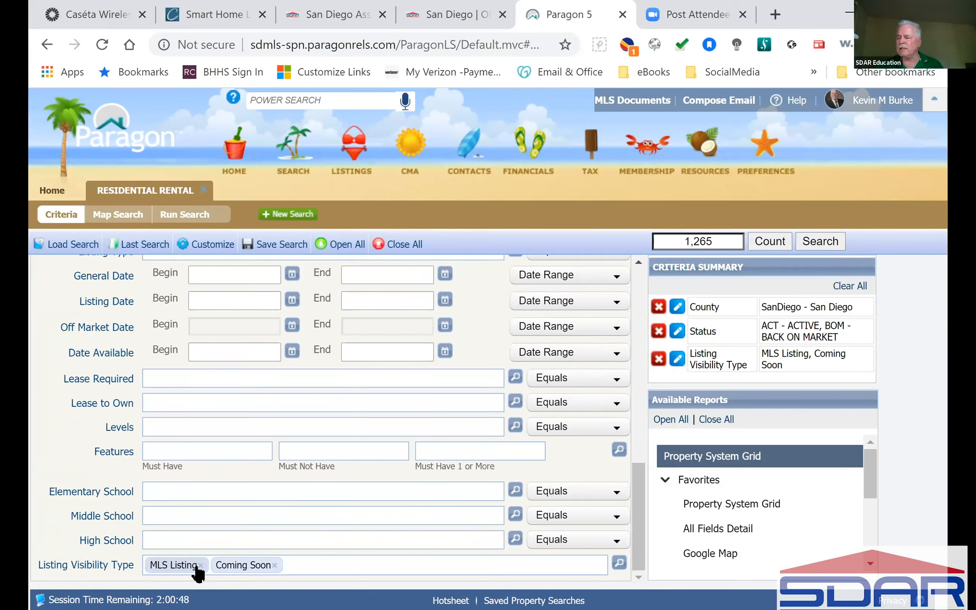
pyautogui.scroll(12, 369, 510)
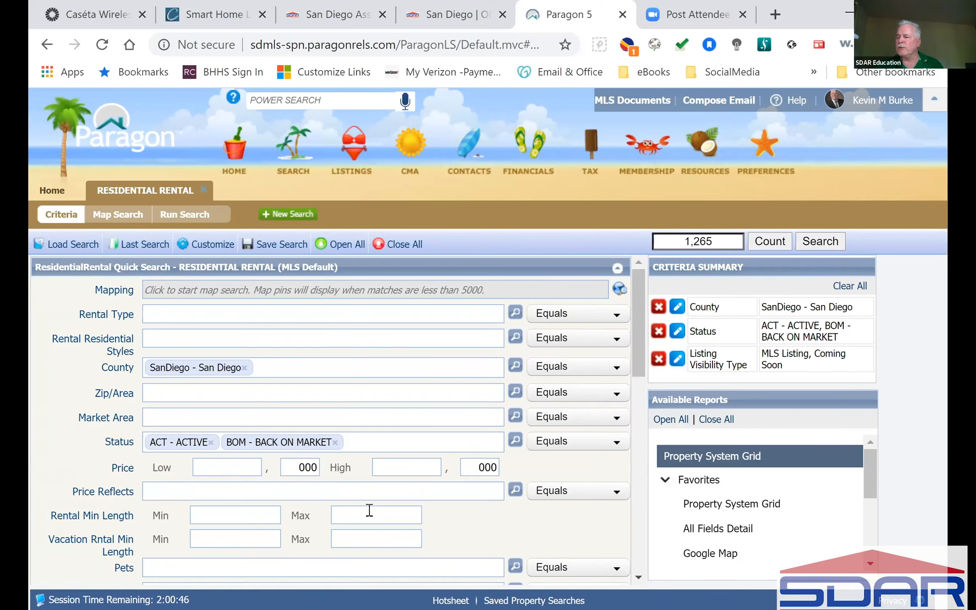
# Set the rental type to RES Residential and the style to DET Detached.
pyautogui.click(515, 313)
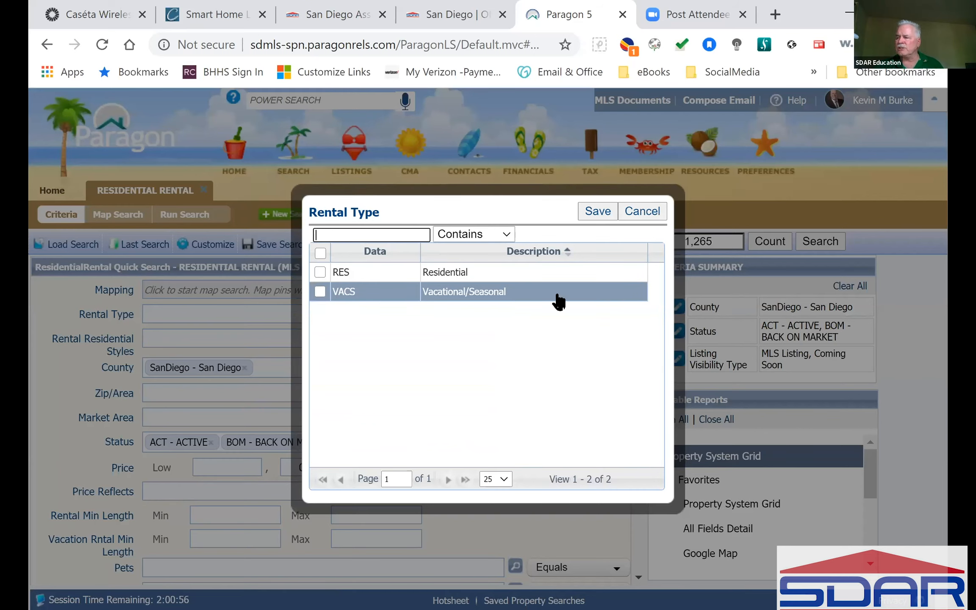
pyautogui.click(321, 273)
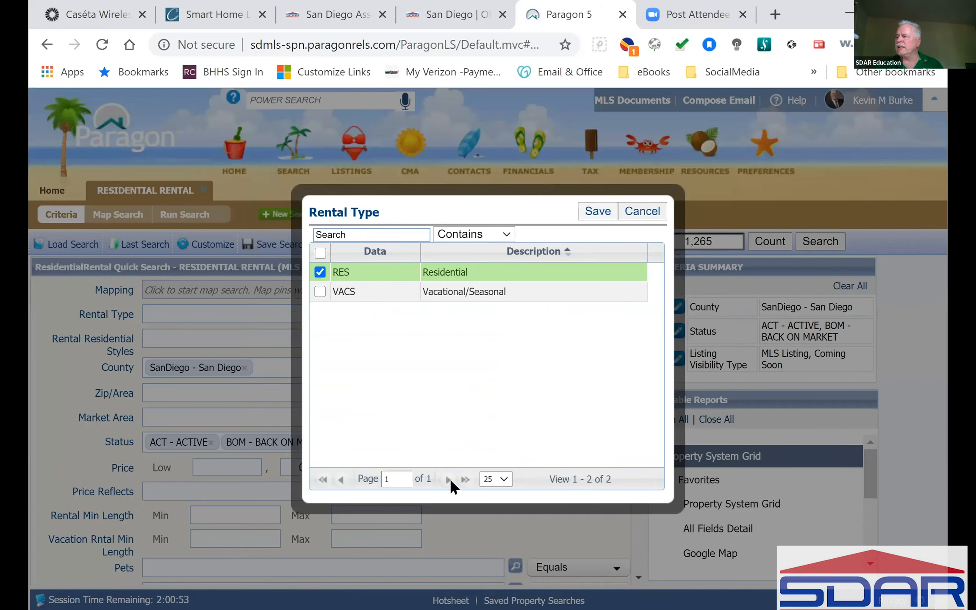
pyautogui.click(598, 212)
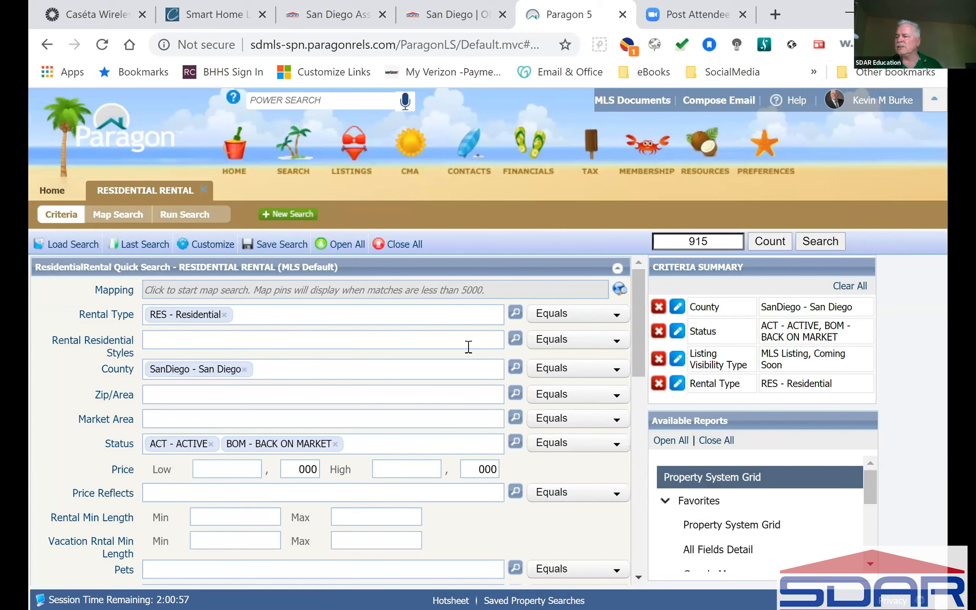
pyautogui.click(515, 338)
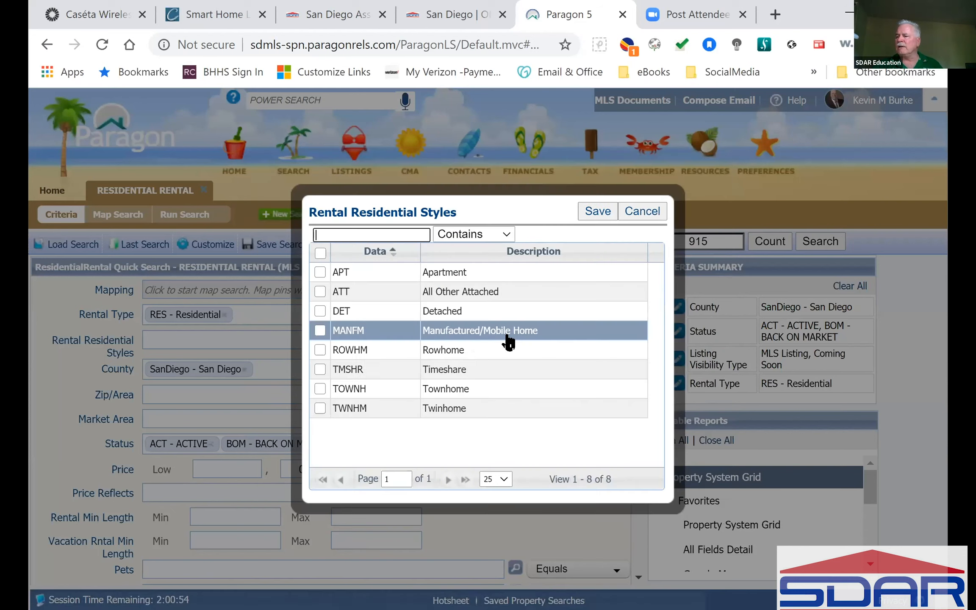
pyautogui.click(318, 308)
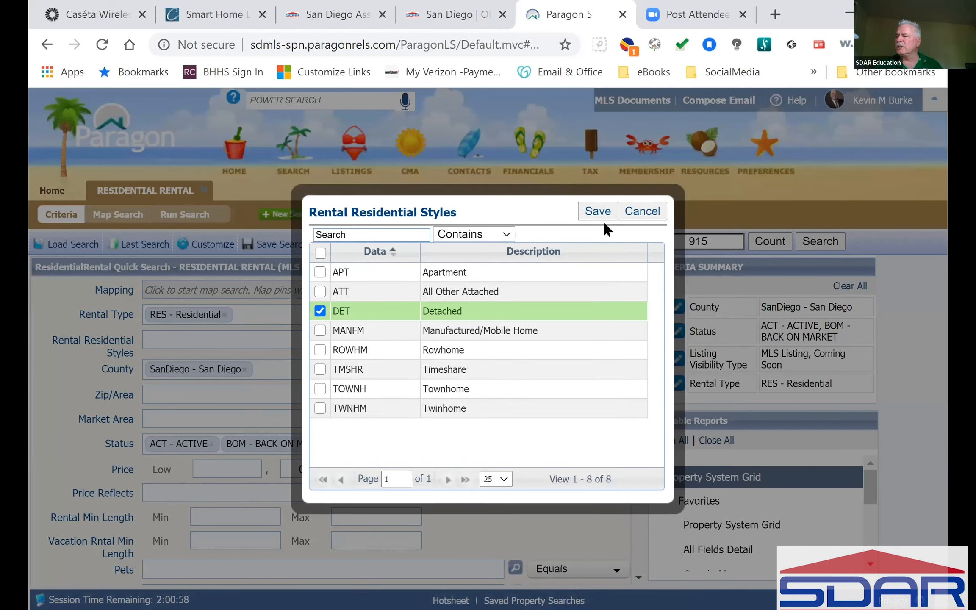
pyautogui.click(577, 499)
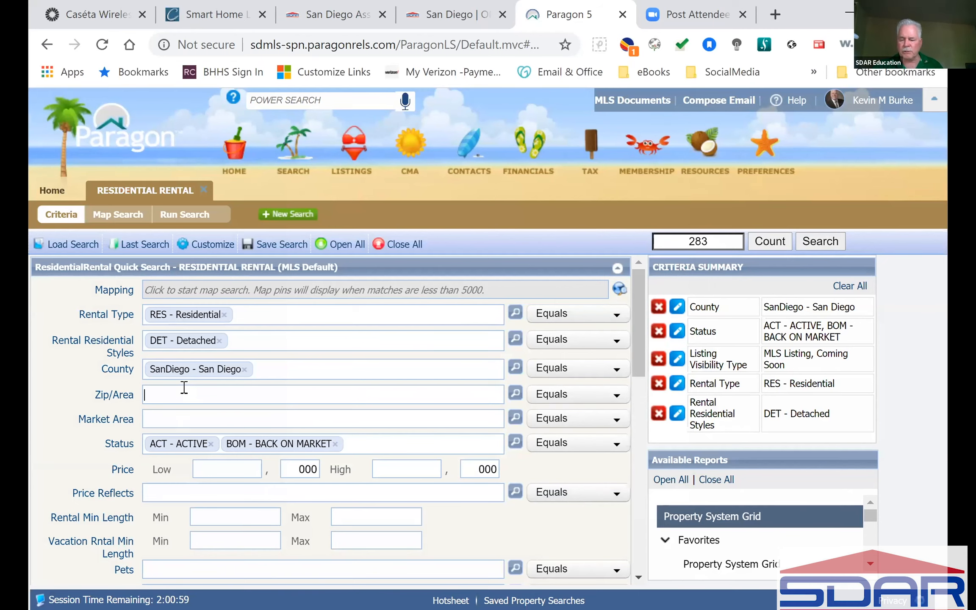
# Set Zip/Area to 92014 - DEL MAR and run the search.
pyautogui.write('92014')
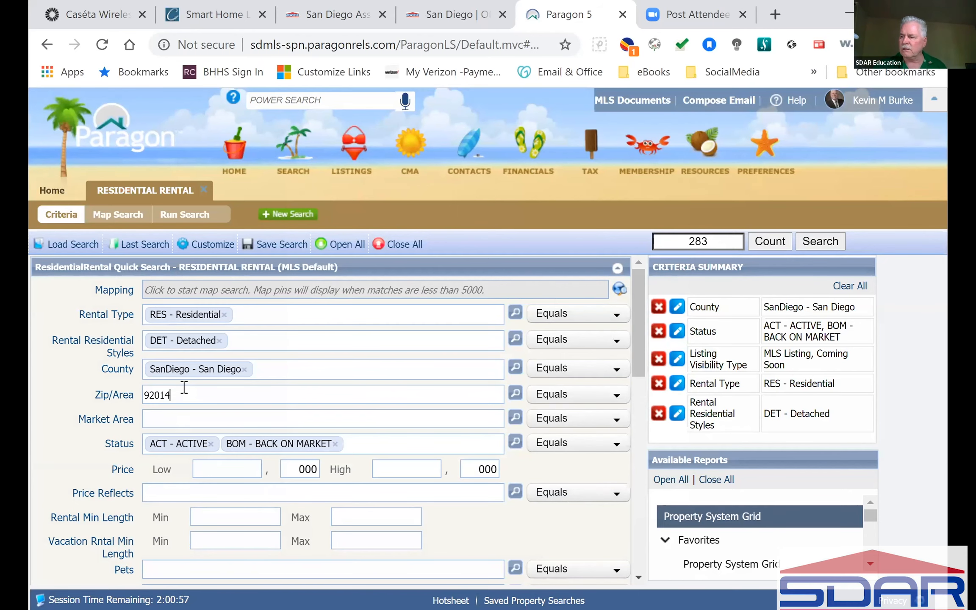
pyautogui.click(206, 413)
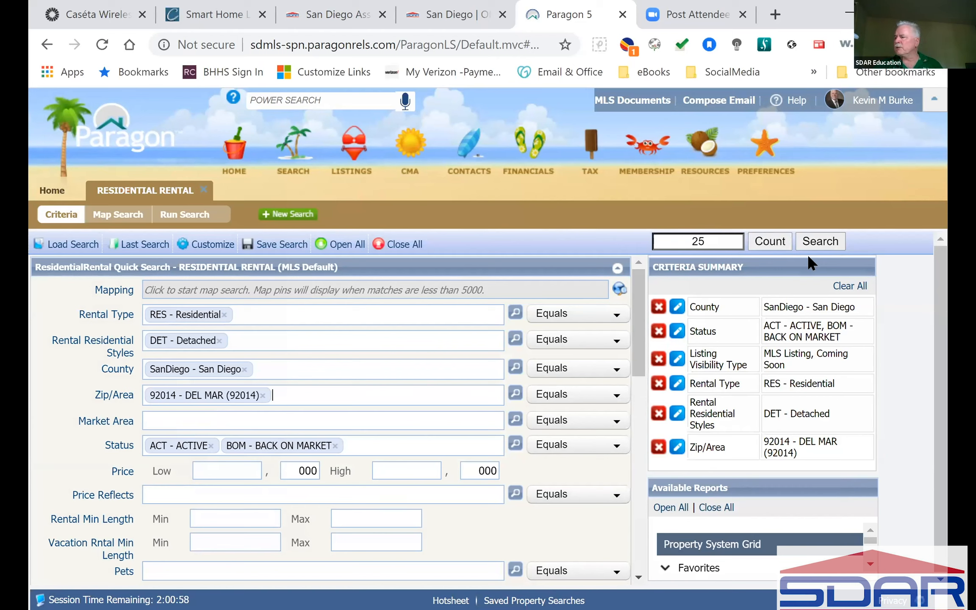
pyautogui.click(821, 240)
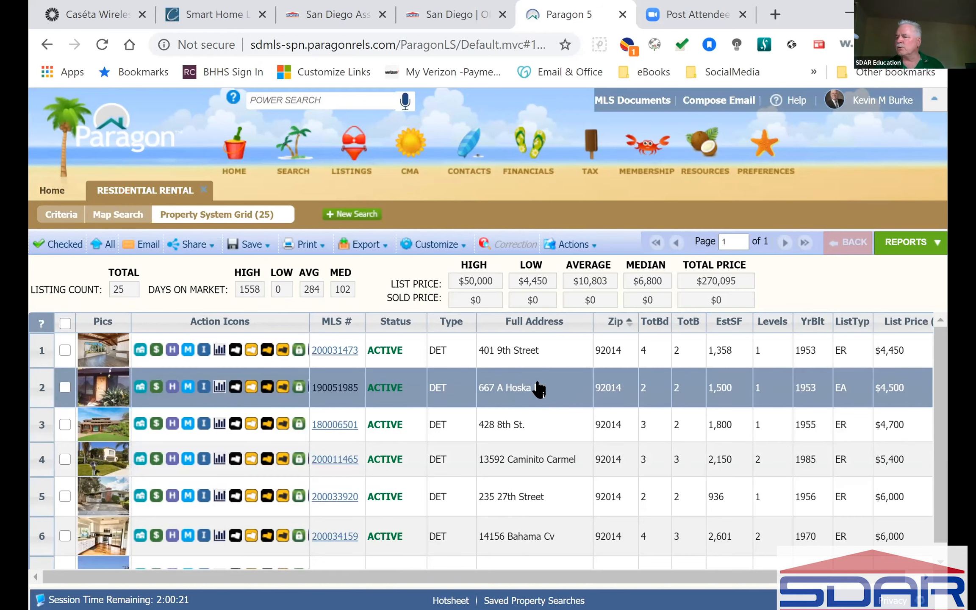
pyautogui.click(333, 387)
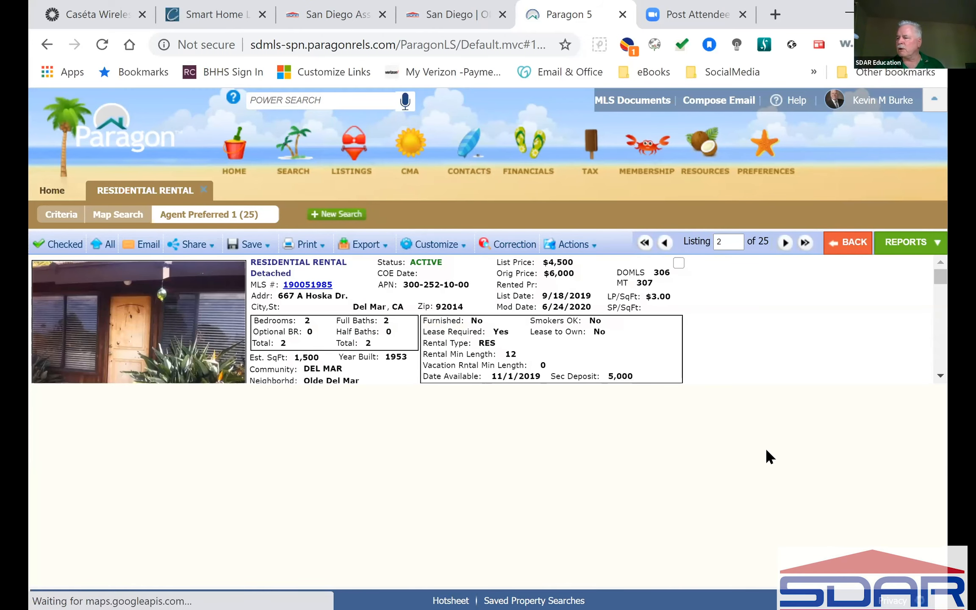
pyautogui.scroll(-10, 764, 448)
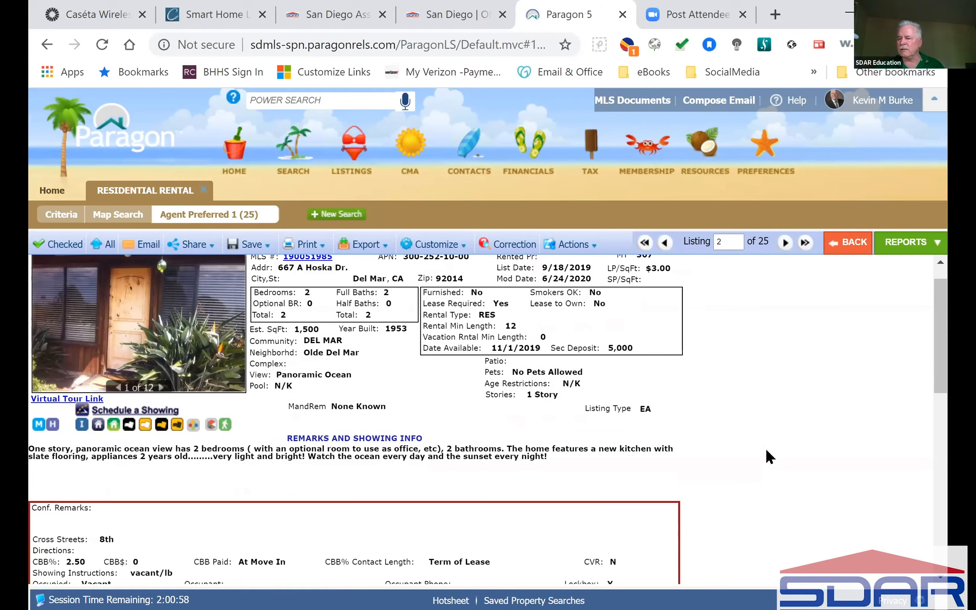
pyautogui.scroll(-4, 765, 448)
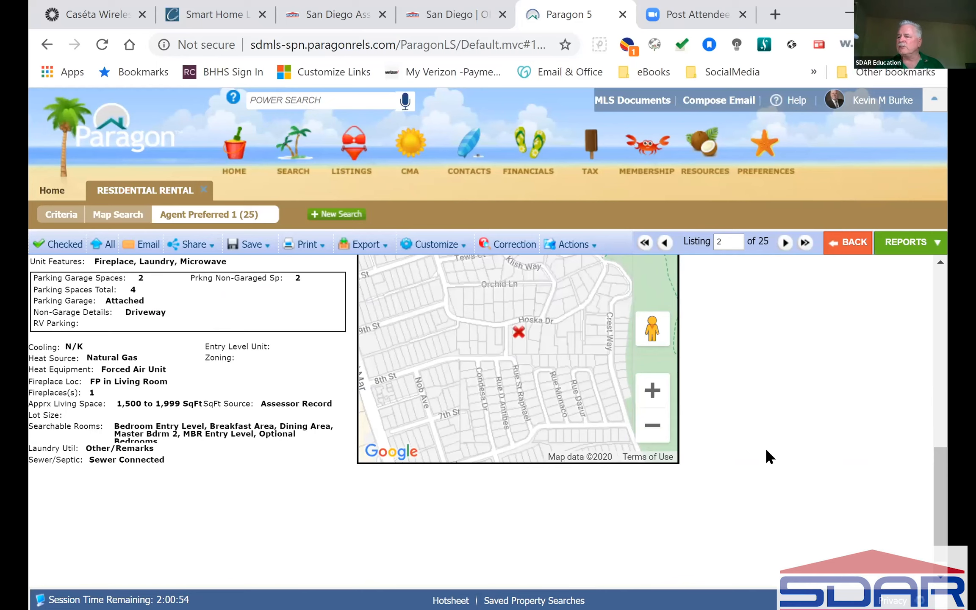
pyautogui.scroll(14, 765, 448)
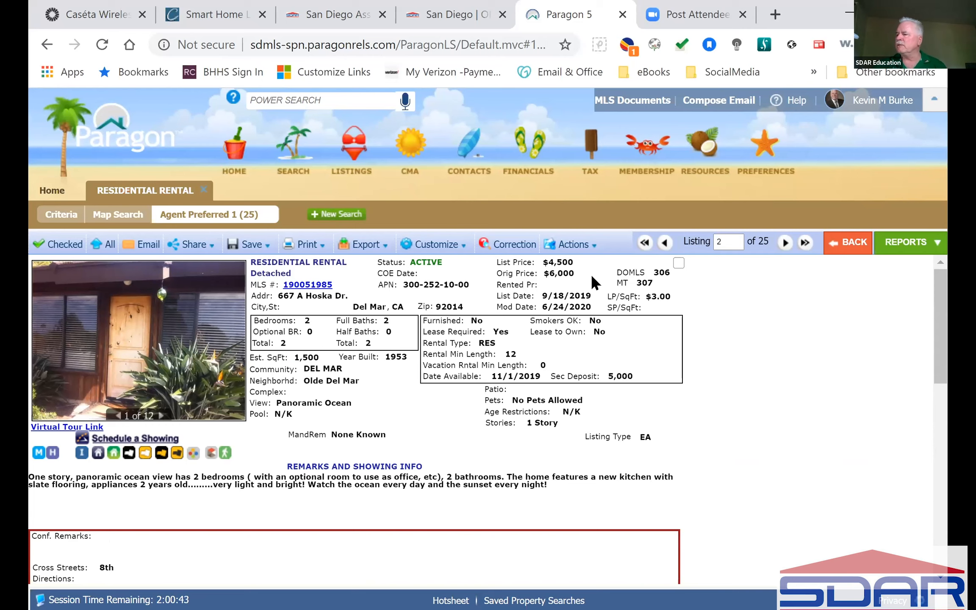
# Open and dismiss the listing's Actions list, then return to the Criteria form.
pyautogui.click(572, 244)
pyautogui.click(804, 371)
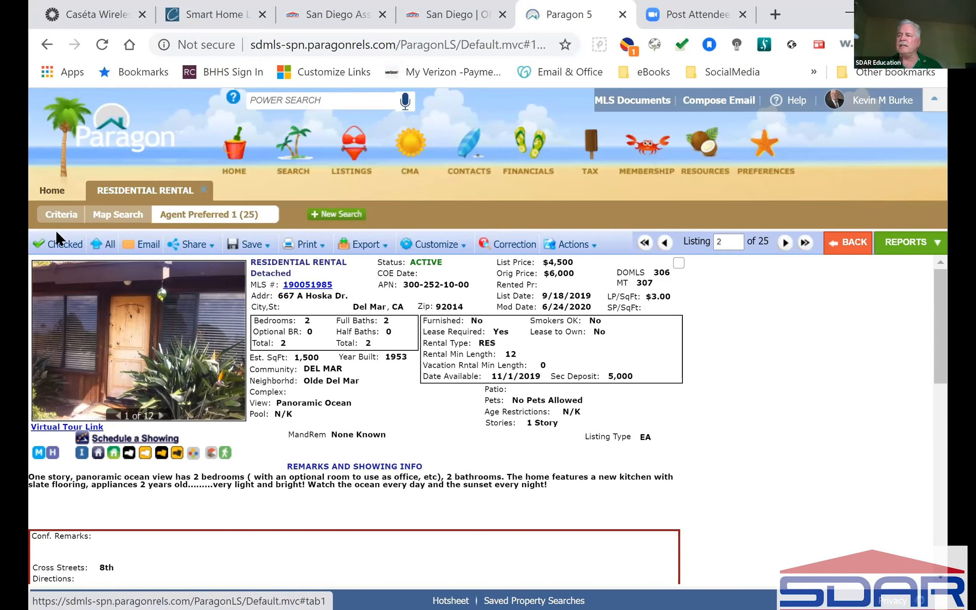
pyautogui.click(61, 214)
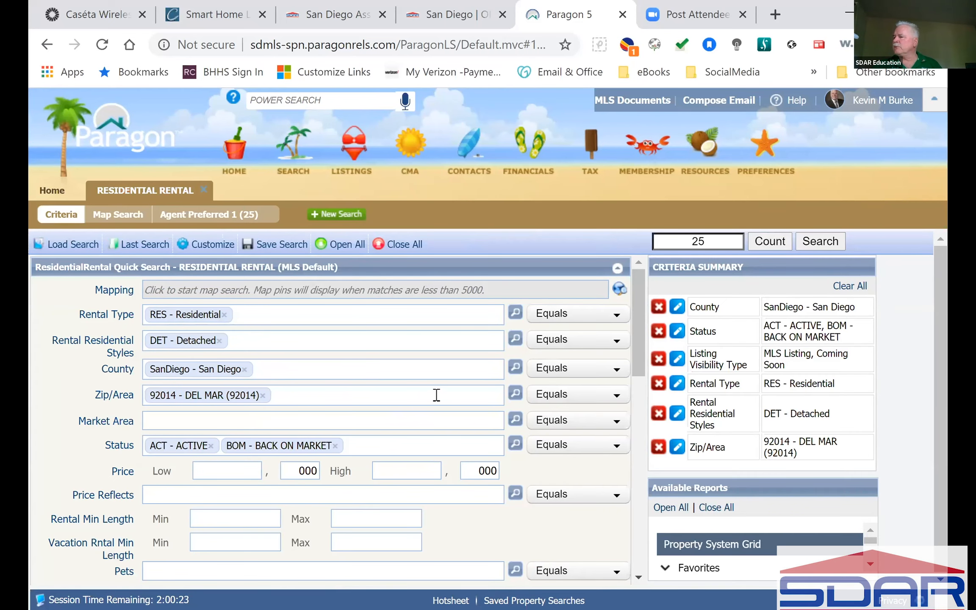
# Add a Furnished Not Equal To N - No criterion and search, leaving 14 results.
pyautogui.scroll(-2, 437, 395)
pyautogui.scroll(-2, 436, 395)
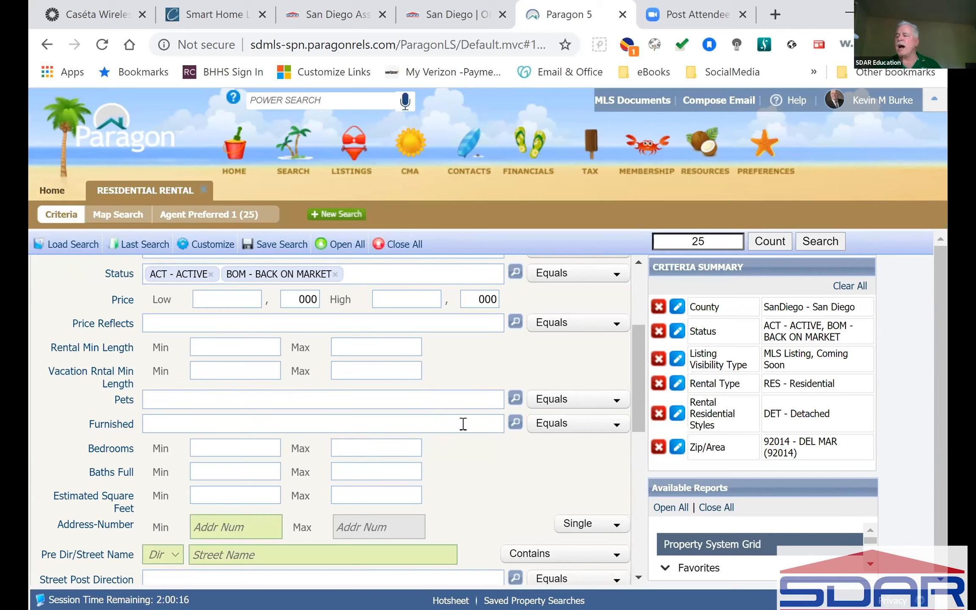
pyautogui.click(186, 419)
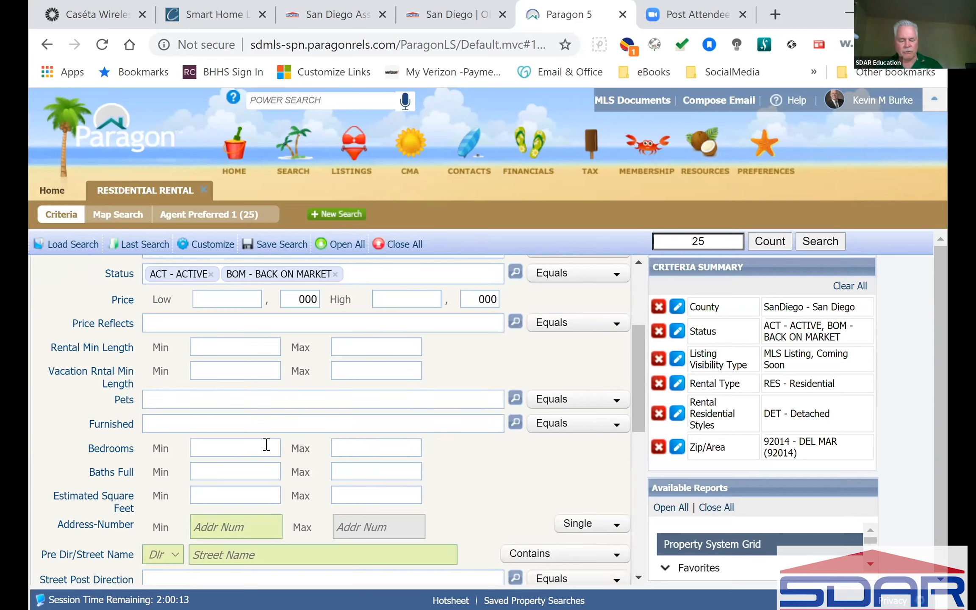
pyautogui.write('n')
pyautogui.click(149, 444)
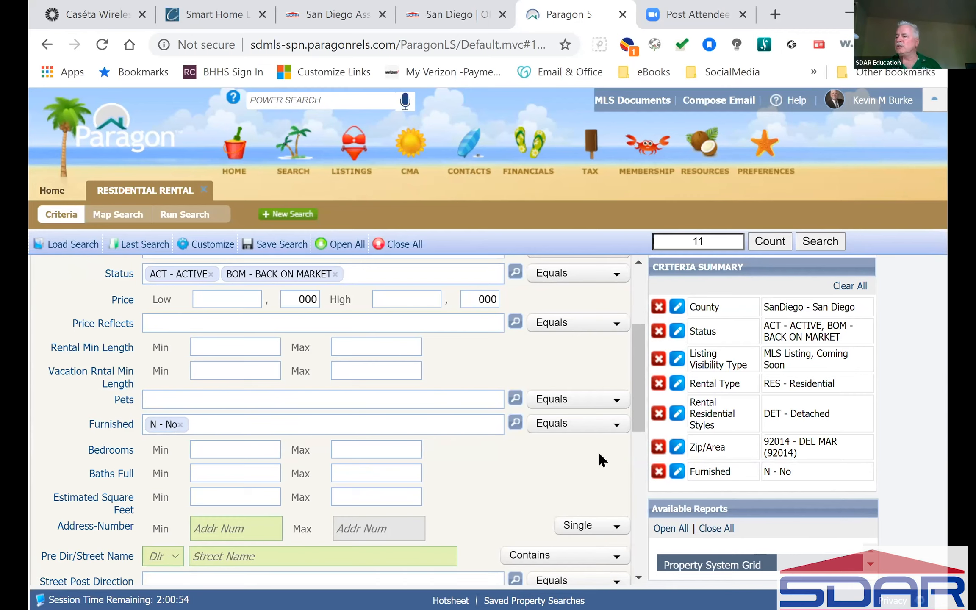
pyautogui.click(560, 430)
pyautogui.click(557, 443)
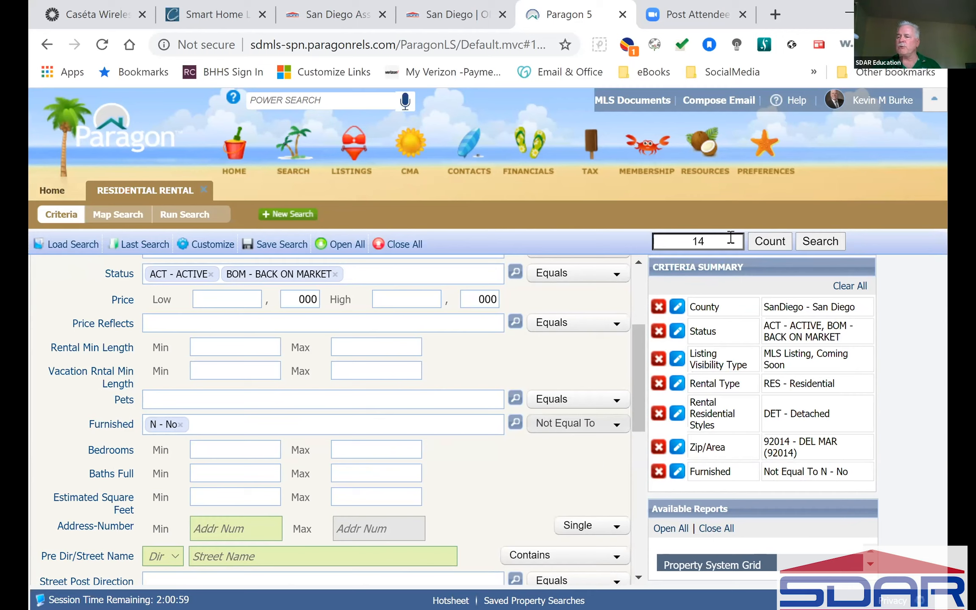
pyautogui.click(831, 236)
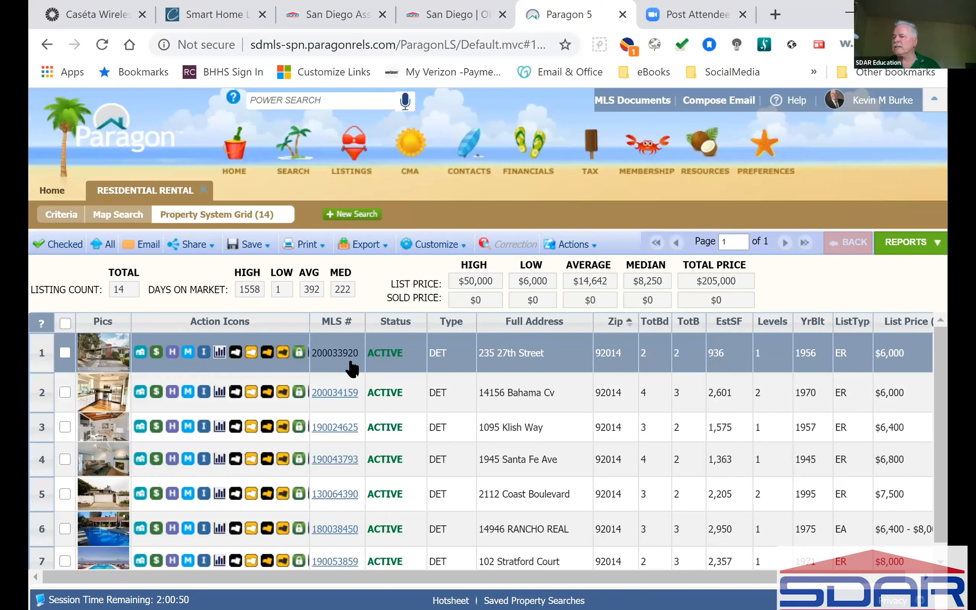
pyautogui.click(335, 354)
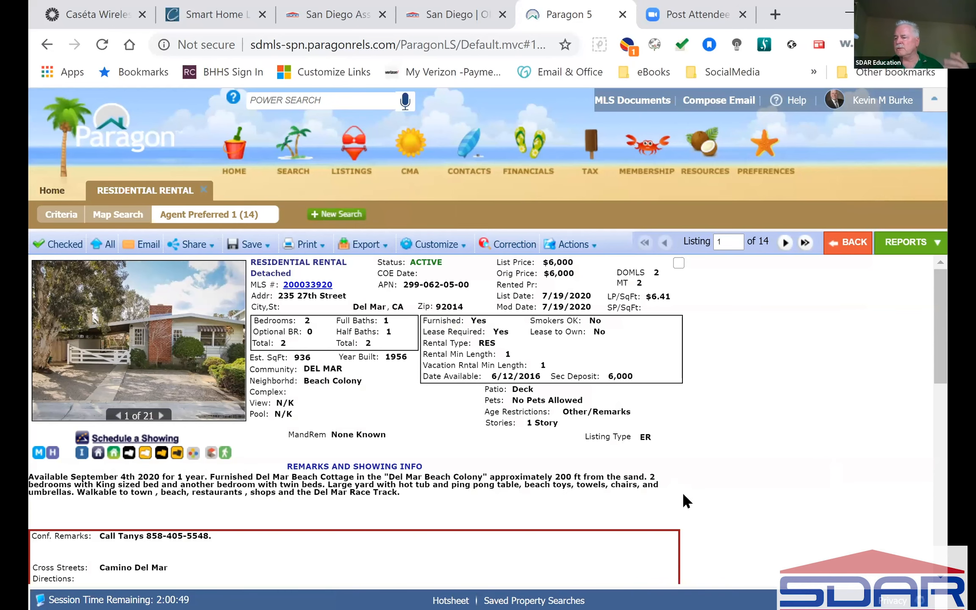
pyautogui.scroll(-4, 683, 495)
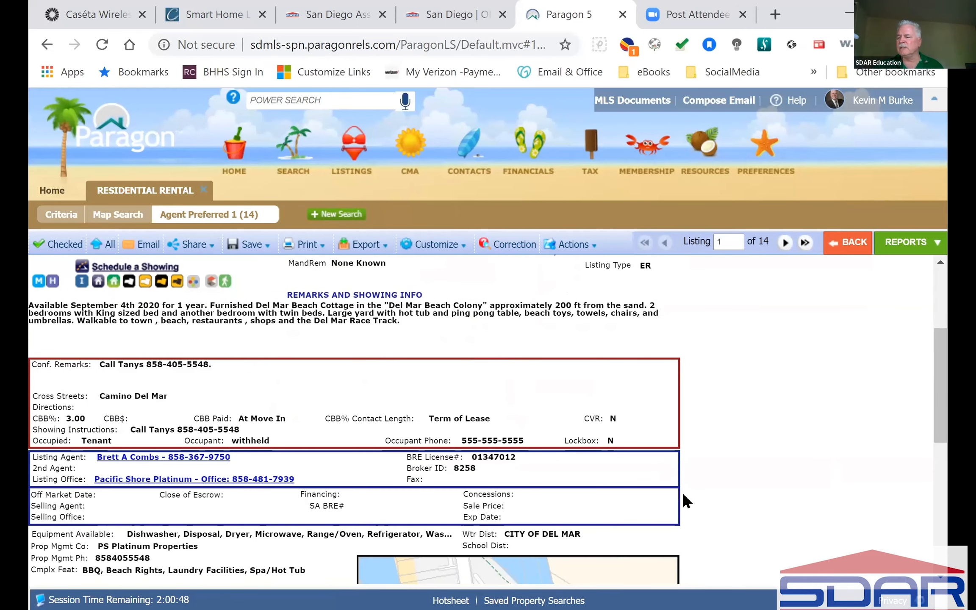
pyautogui.scroll(4, 683, 496)
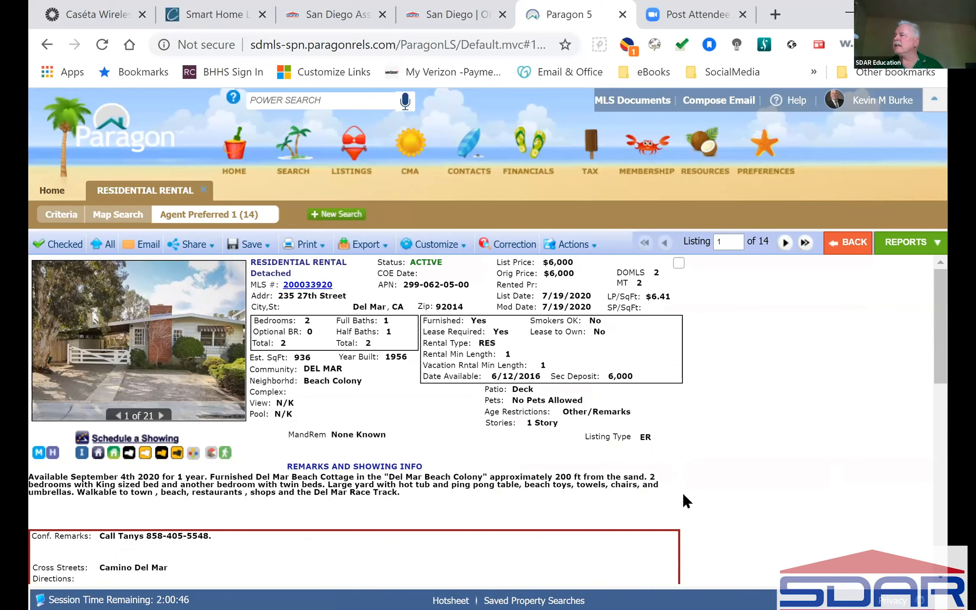
pyautogui.click(60, 220)
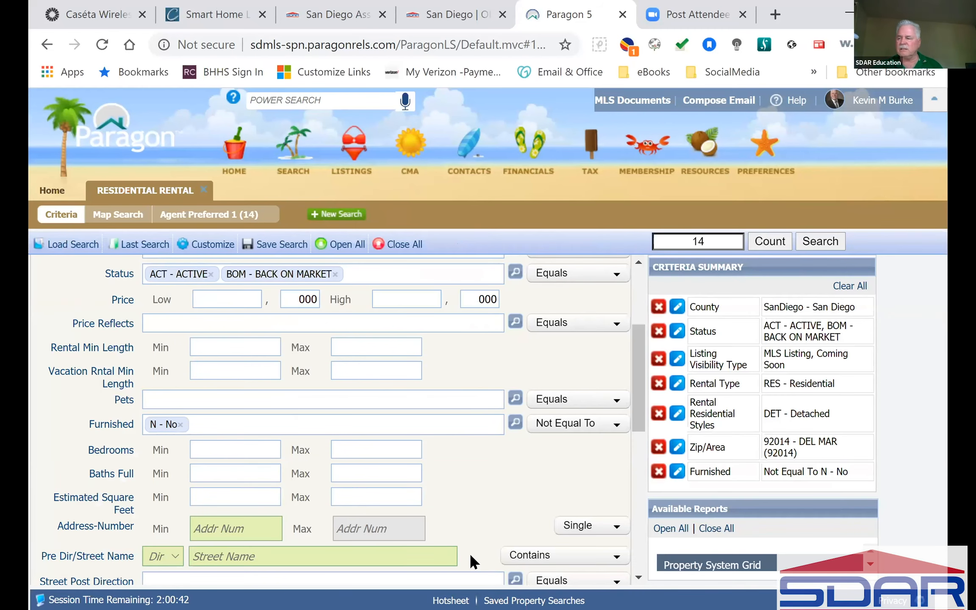